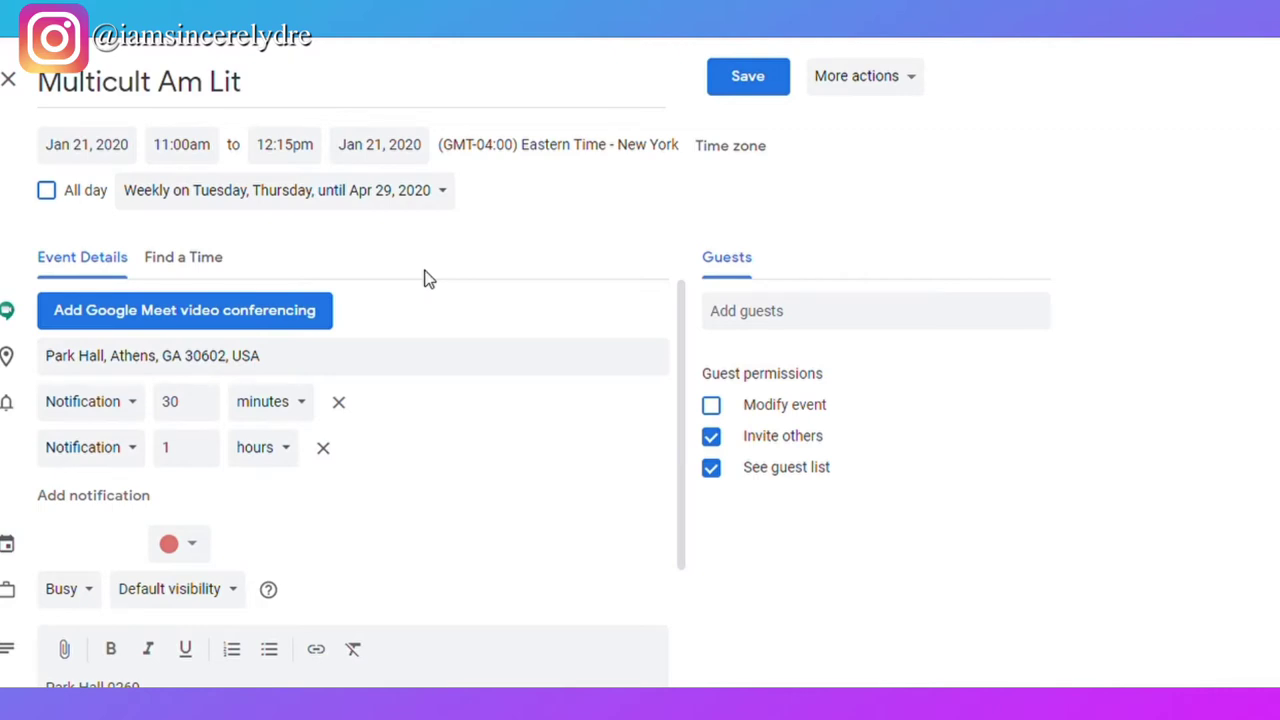
Check the type options of the 30-minute notification on the Multicult Am Lit event and save the event
left_click(125, 408)
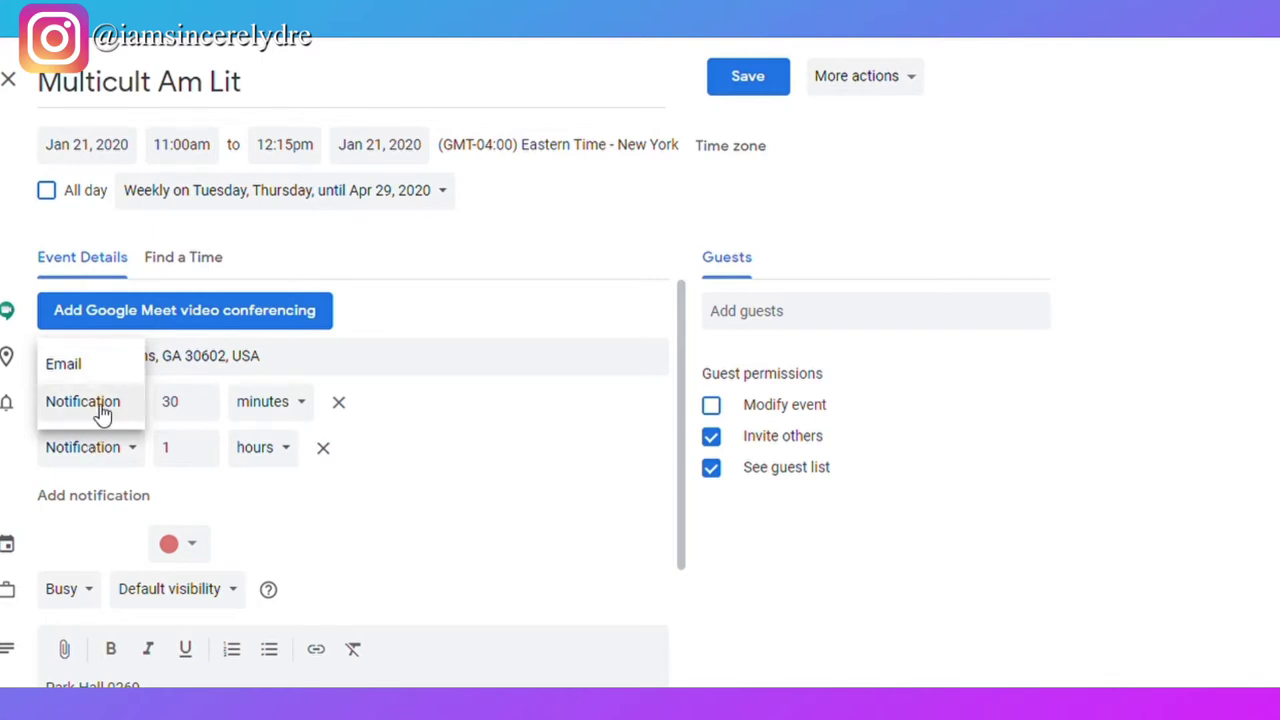
left_click(469, 451)
left_click(748, 88)
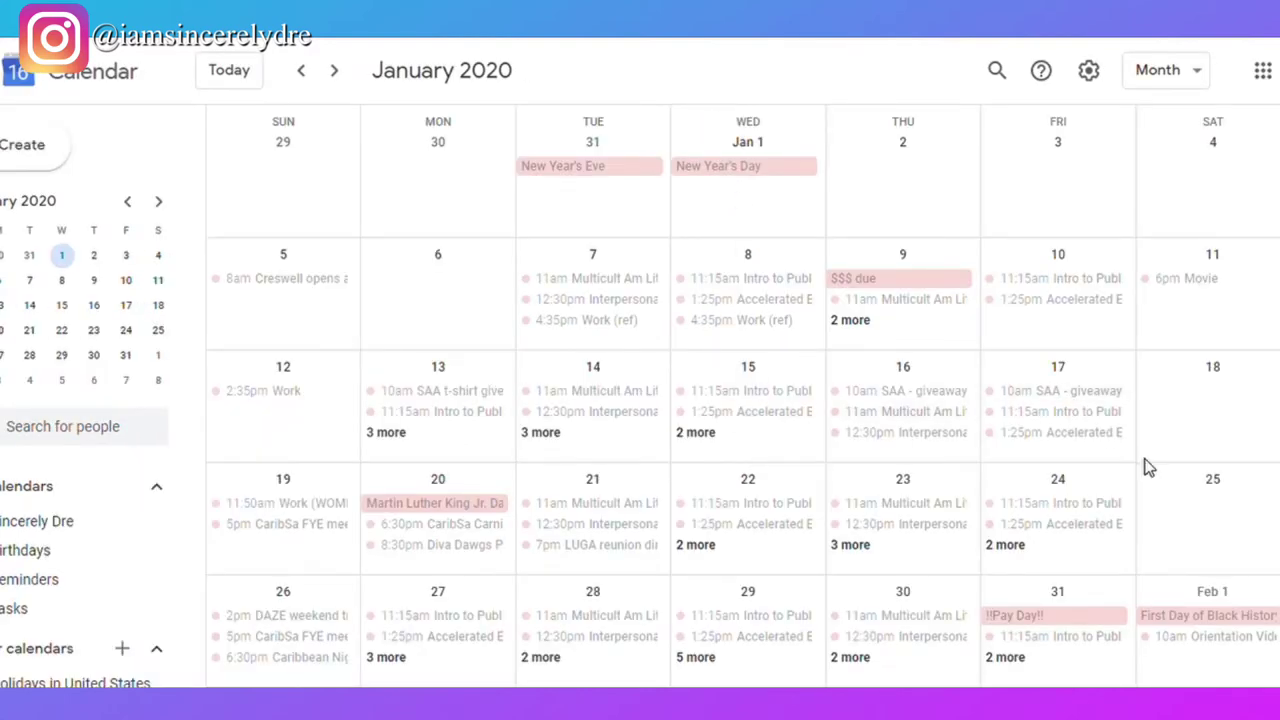
View the details of the Interpersonal Communication class on January 14 and close them
left_click(645, 423)
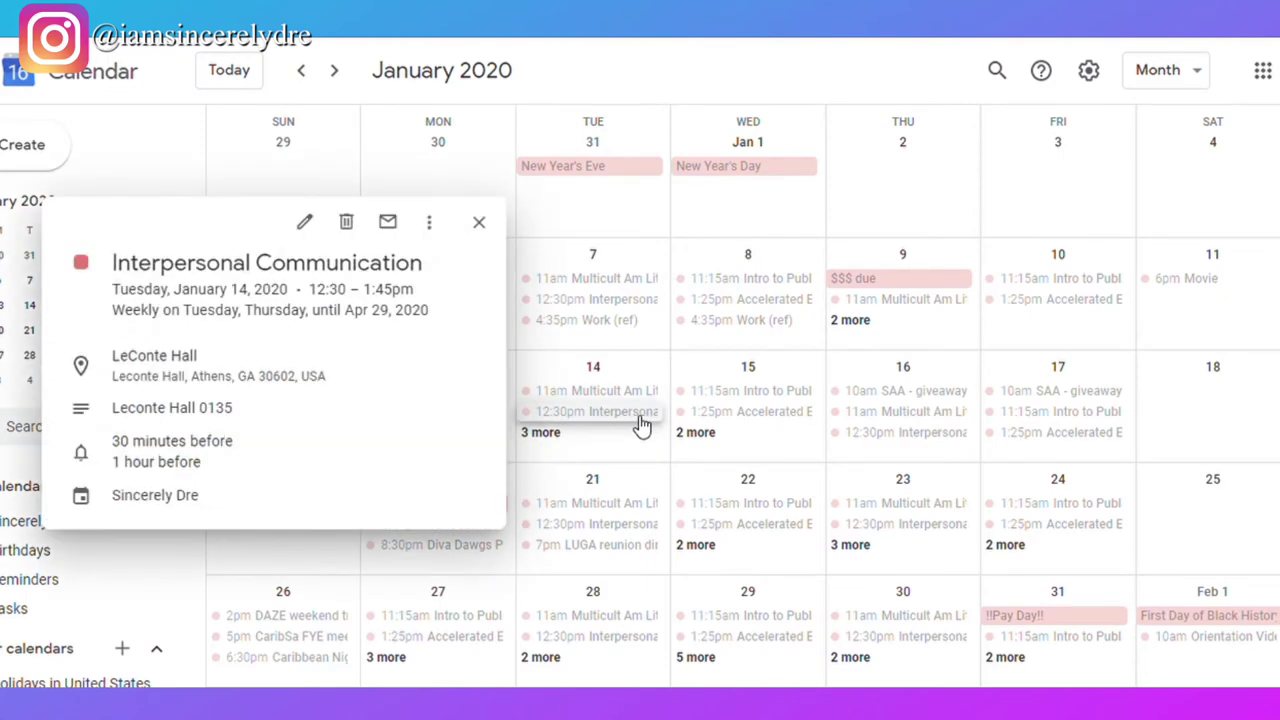
left_click(479, 224)
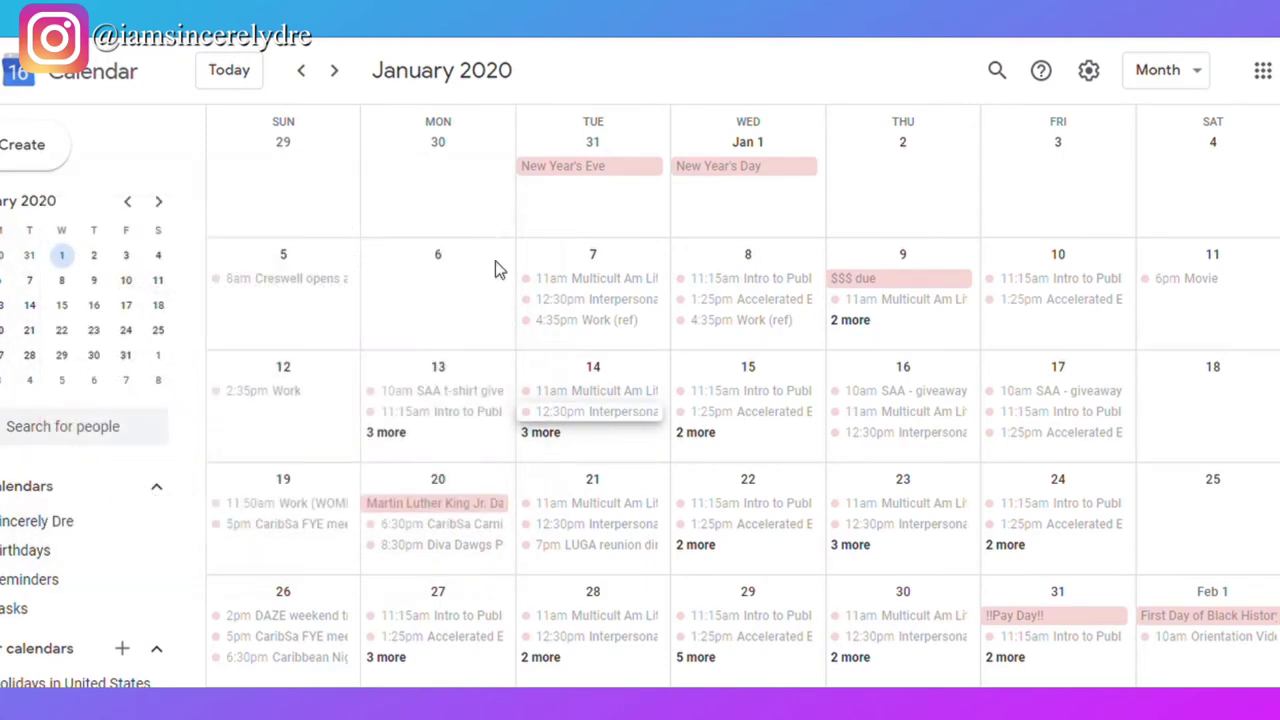
Set a custom weekly recurrence on Monday, Wednesday and Friday for the January 13 Intro to Public Speaking event and save it
left_click(490, 424)
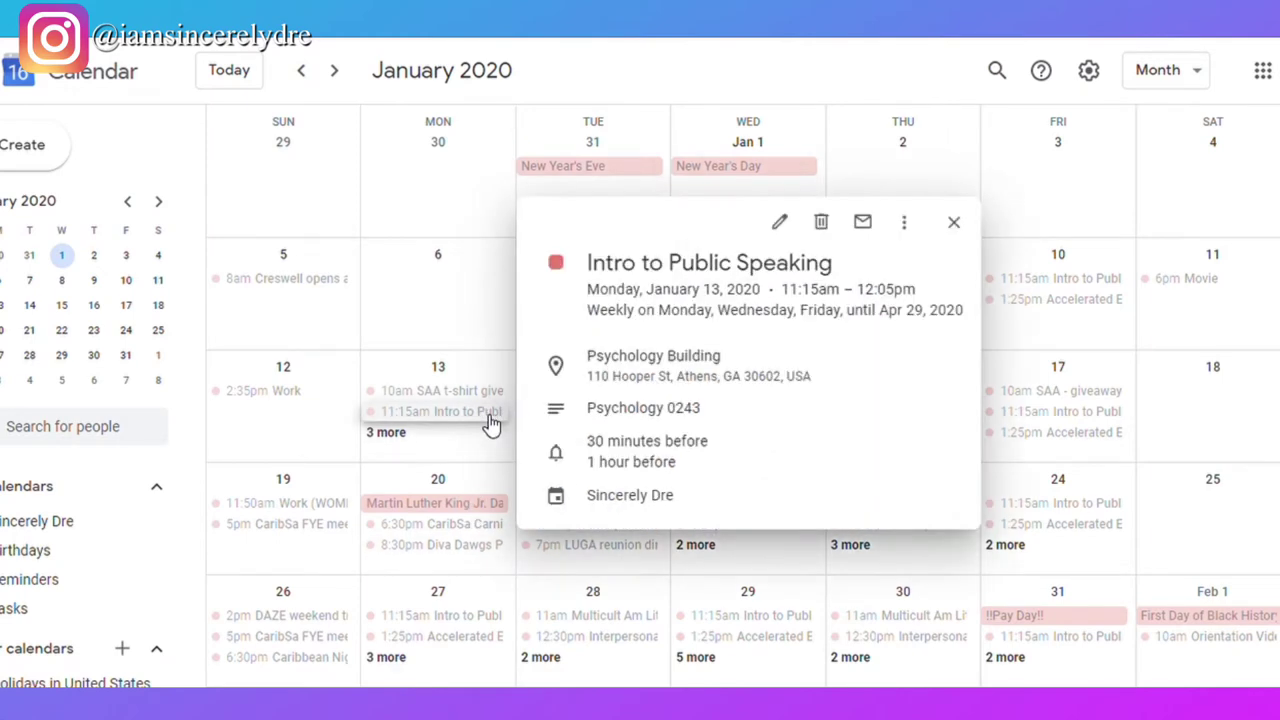
left_click(785, 224)
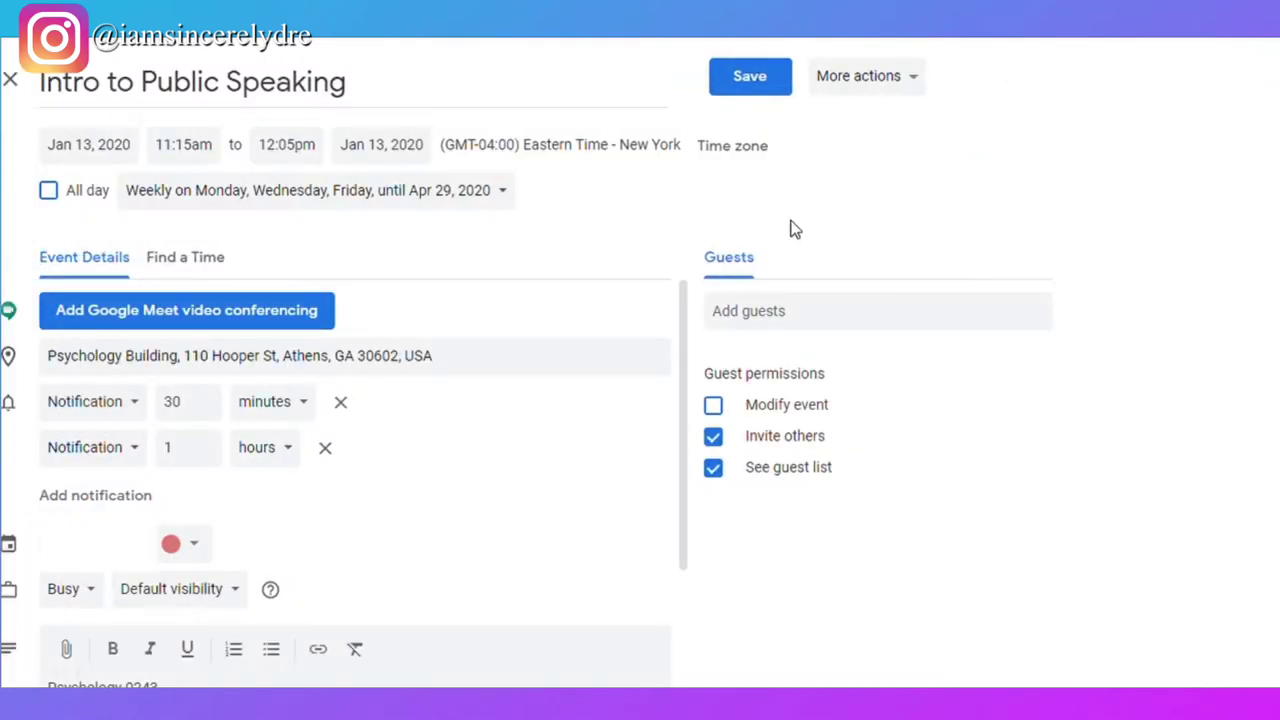
left_click(294, 195)
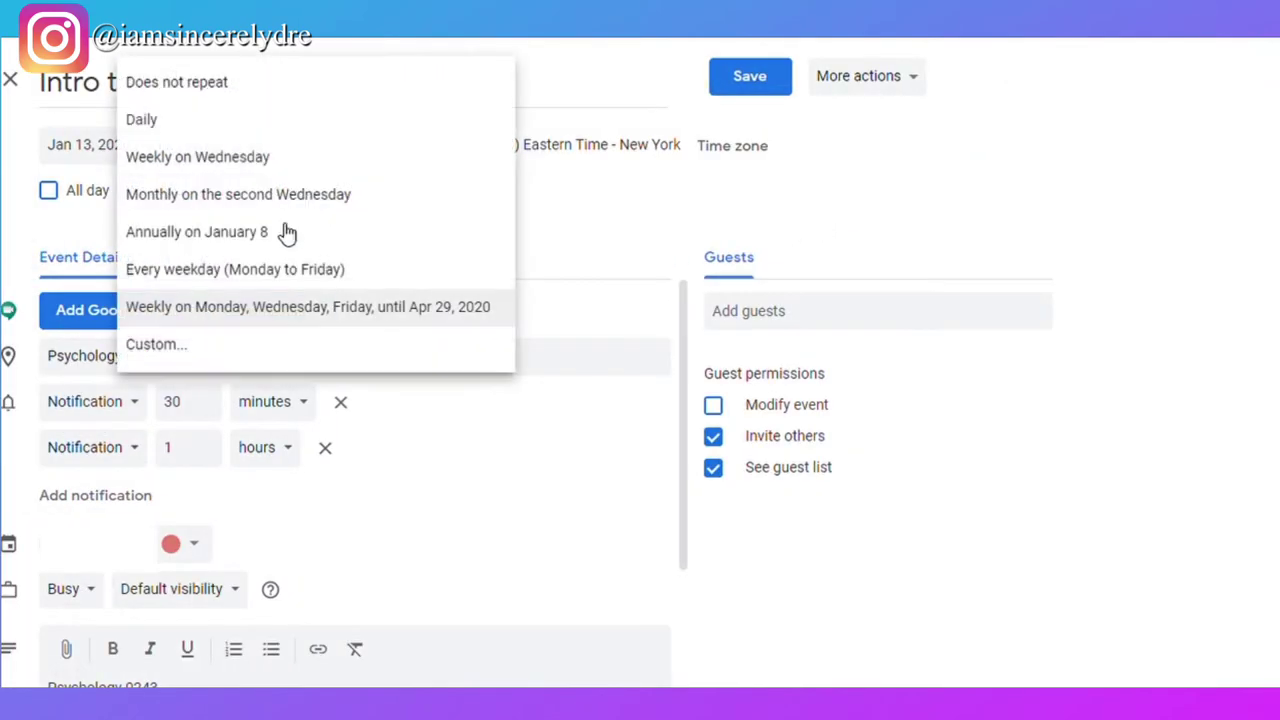
left_click(257, 363)
left_click(552, 320)
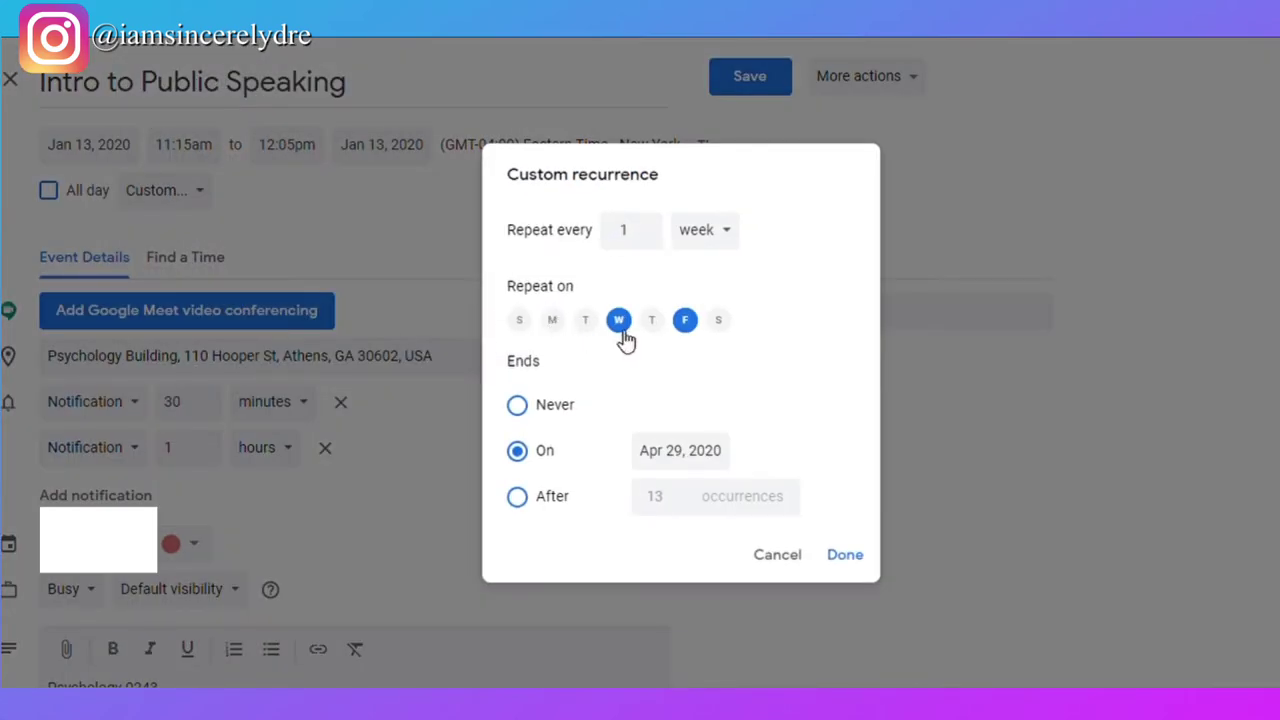
left_click(685, 322)
left_click(554, 322)
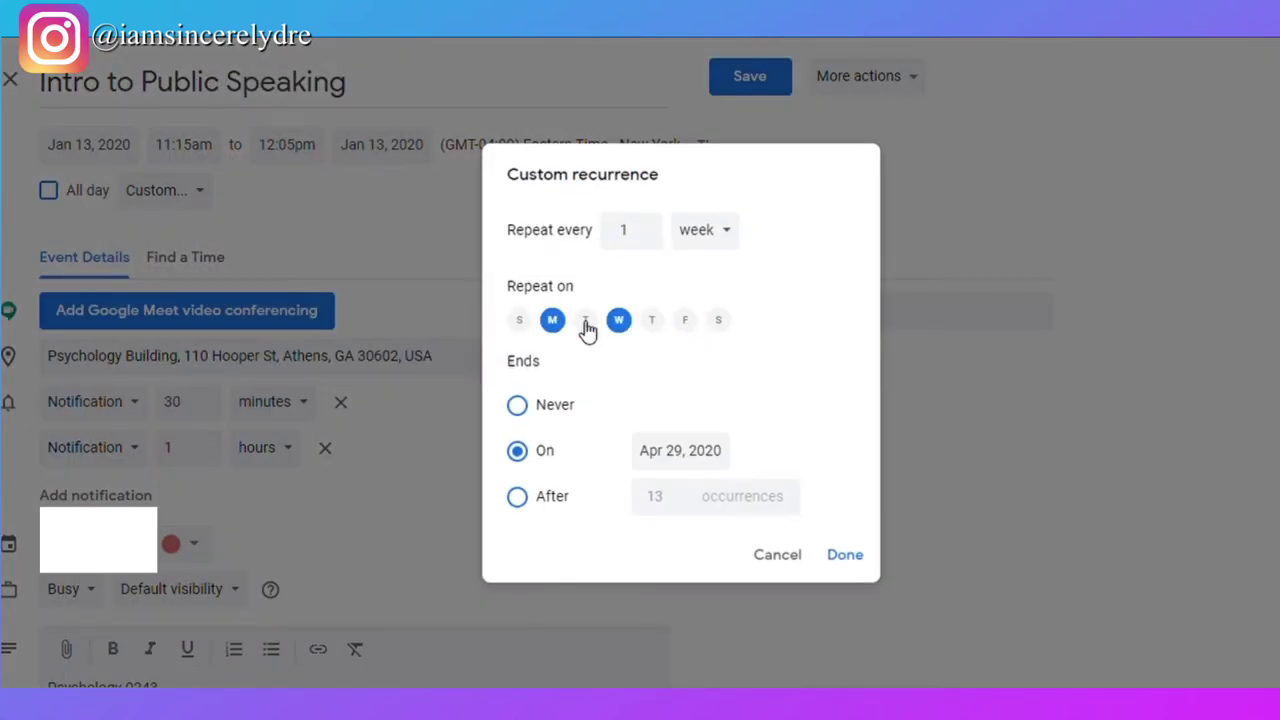
left_click(688, 322)
left_click(840, 556)
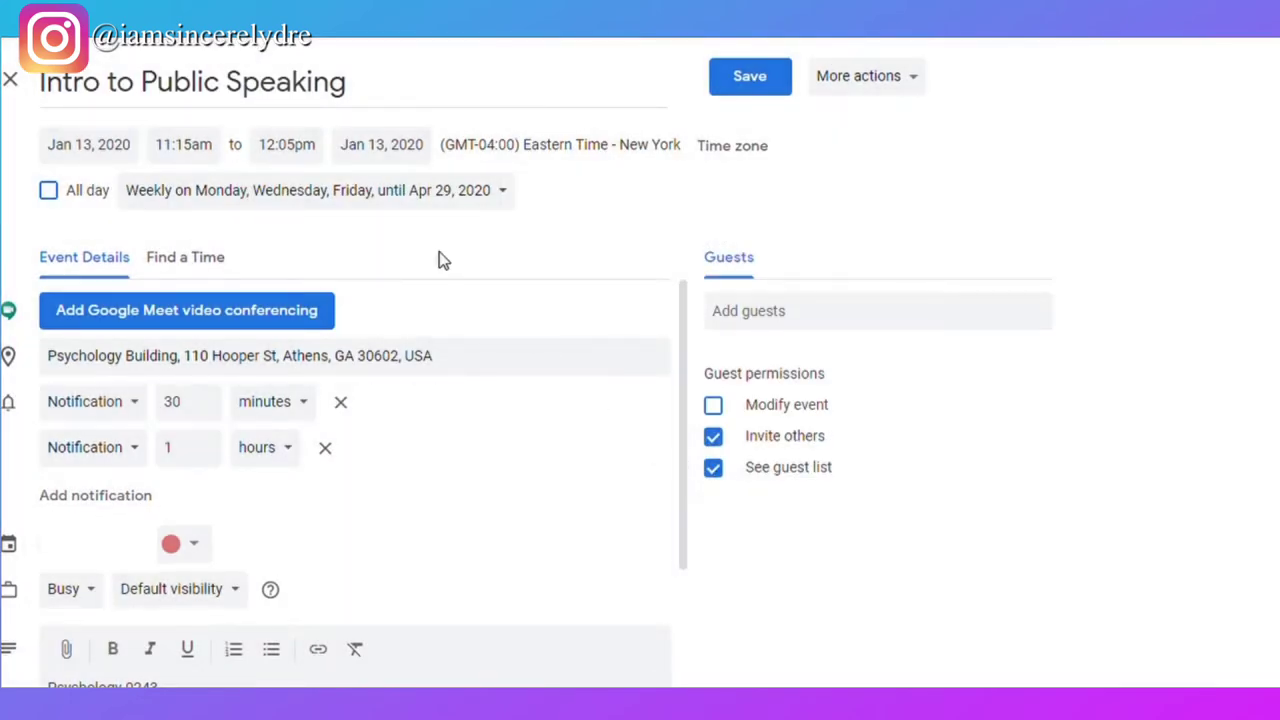
left_click(745, 80)
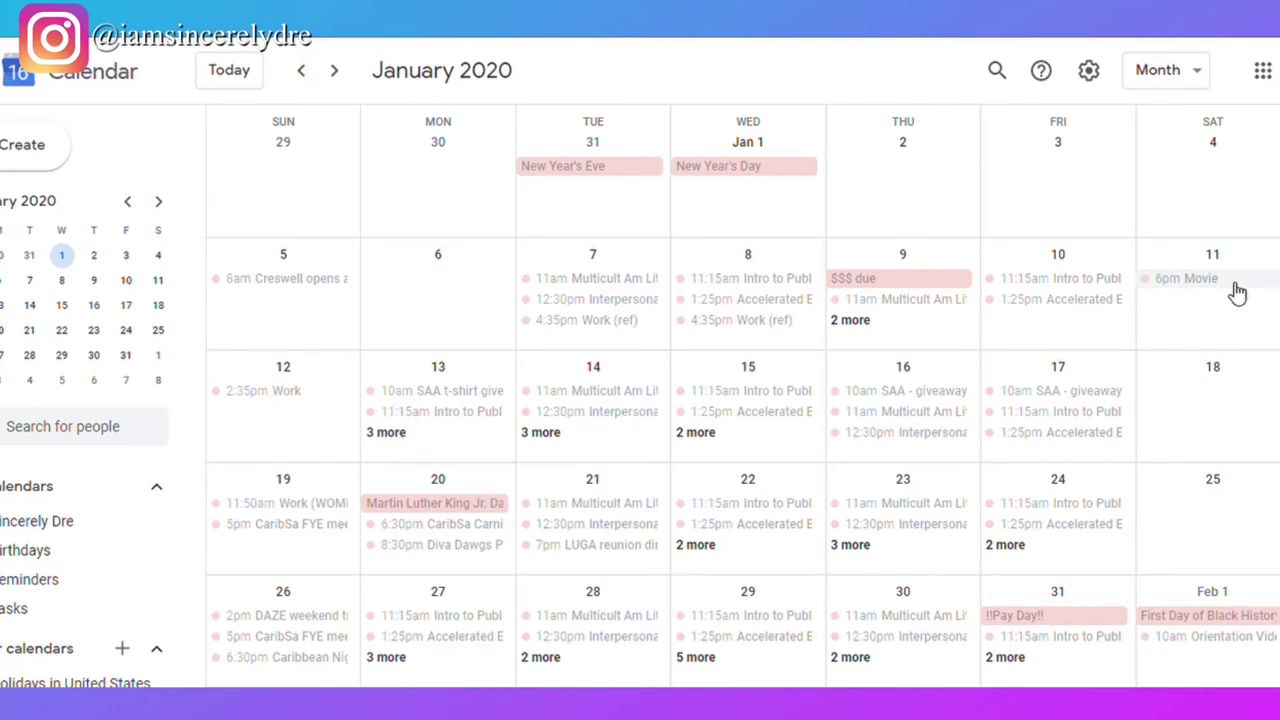
Review the details of the Movie event on January 11 and close them
left_click(1190, 279)
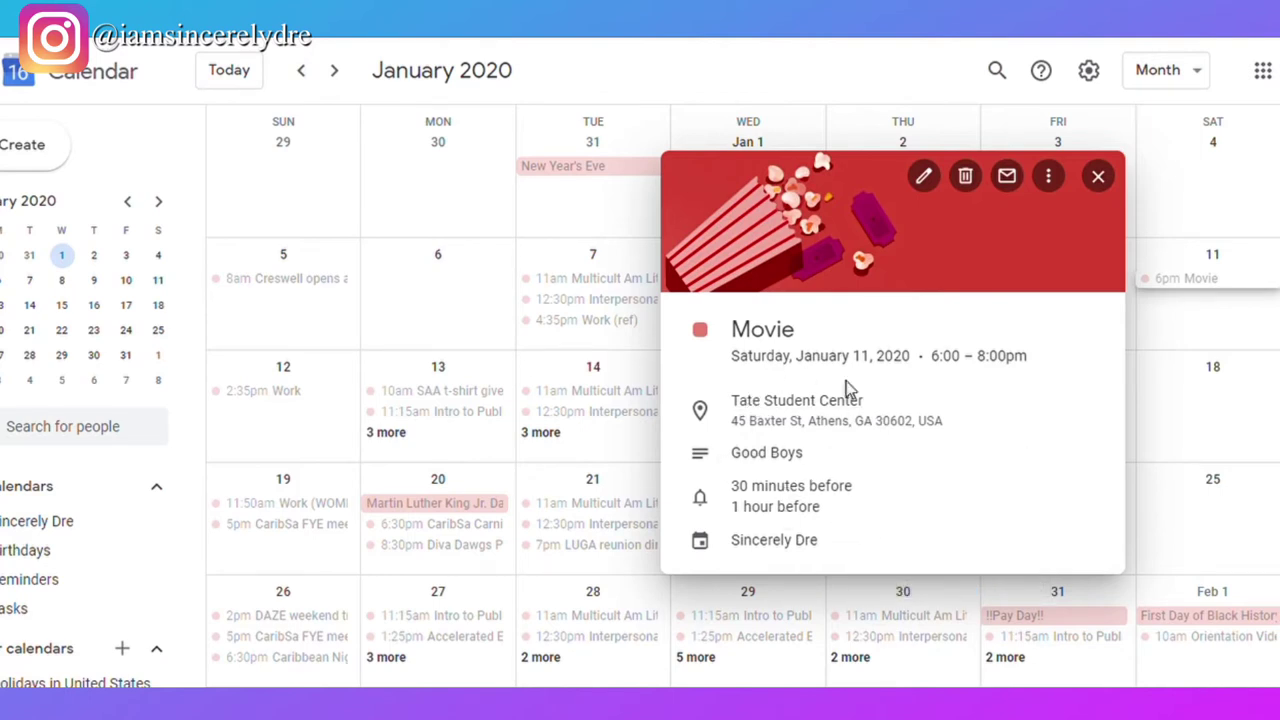
left_click(1100, 178)
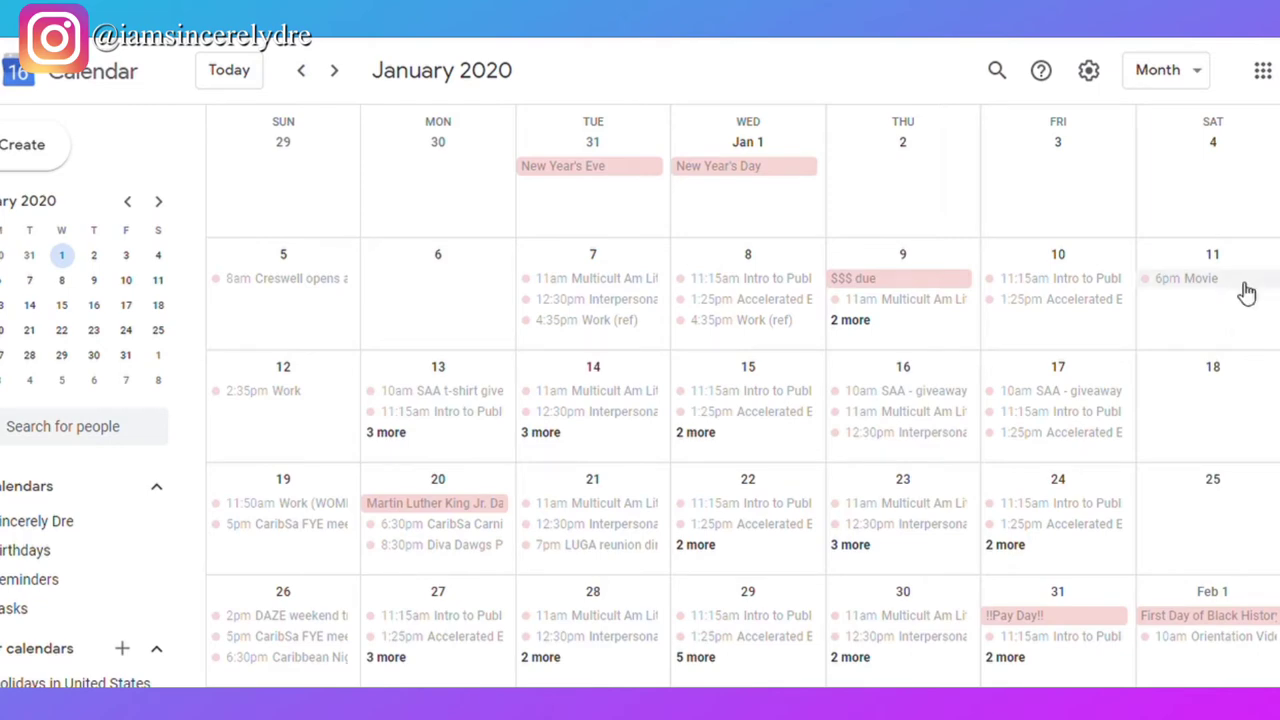
left_click(1246, 292)
left_click(1100, 176)
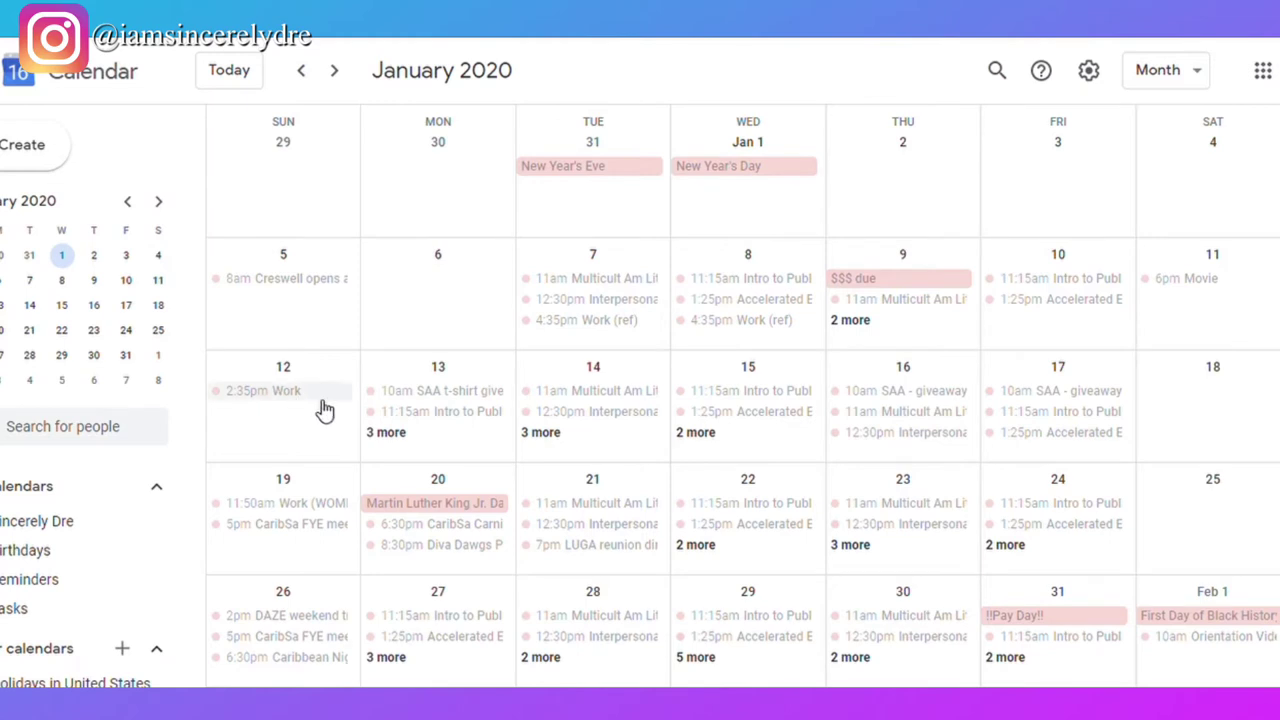
View the January 7 Work (ref) event's details and look over the February 2020 calendar before returning to January
left_click(651, 328)
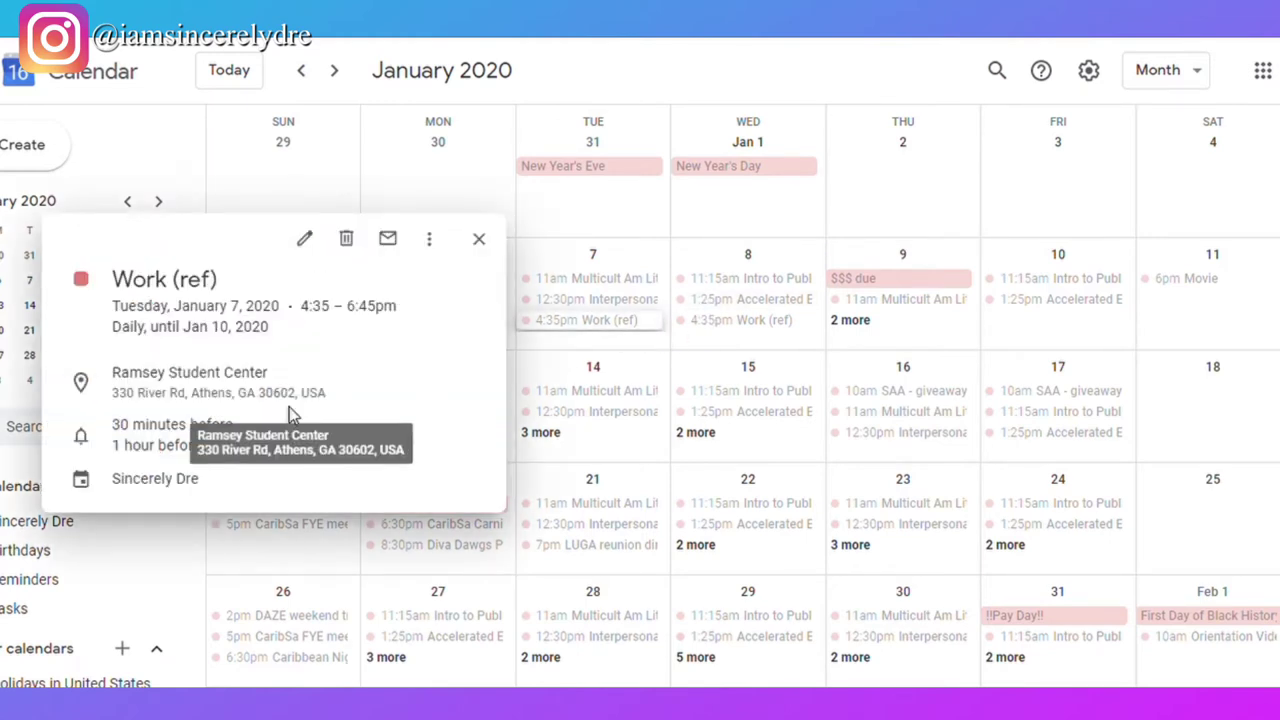
scroll(629, 521, "down", 1)
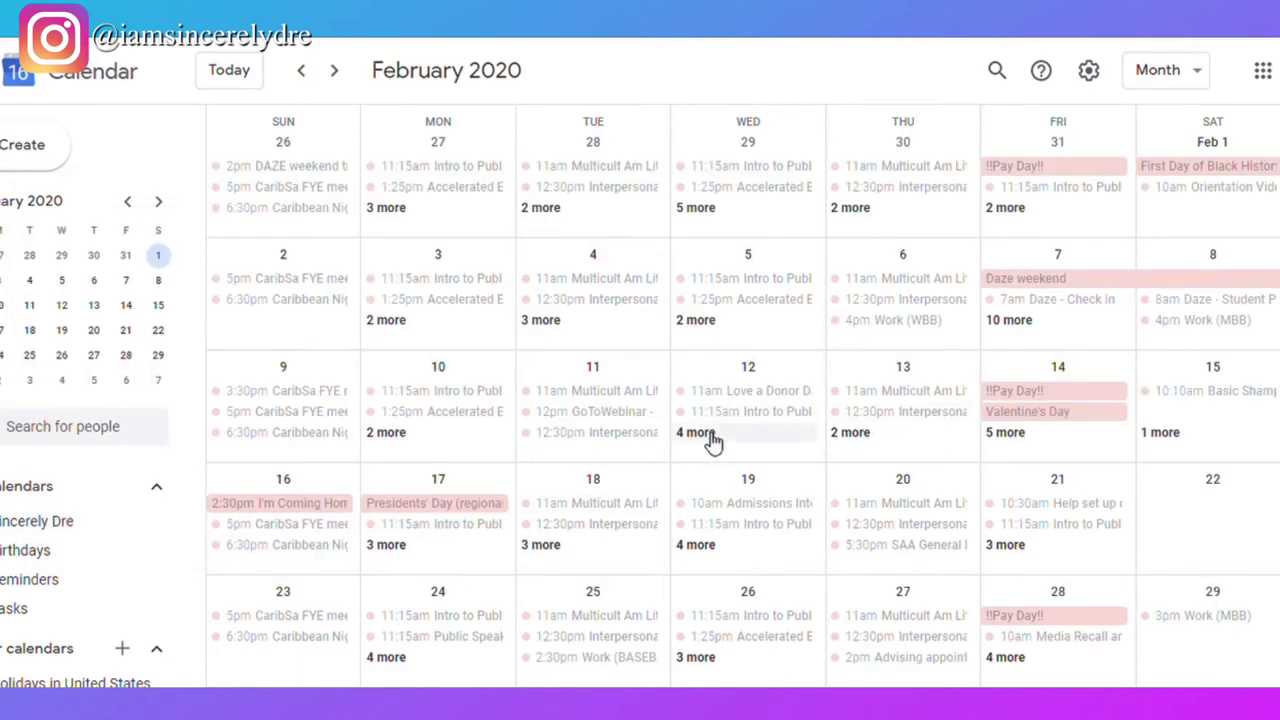
key("k")
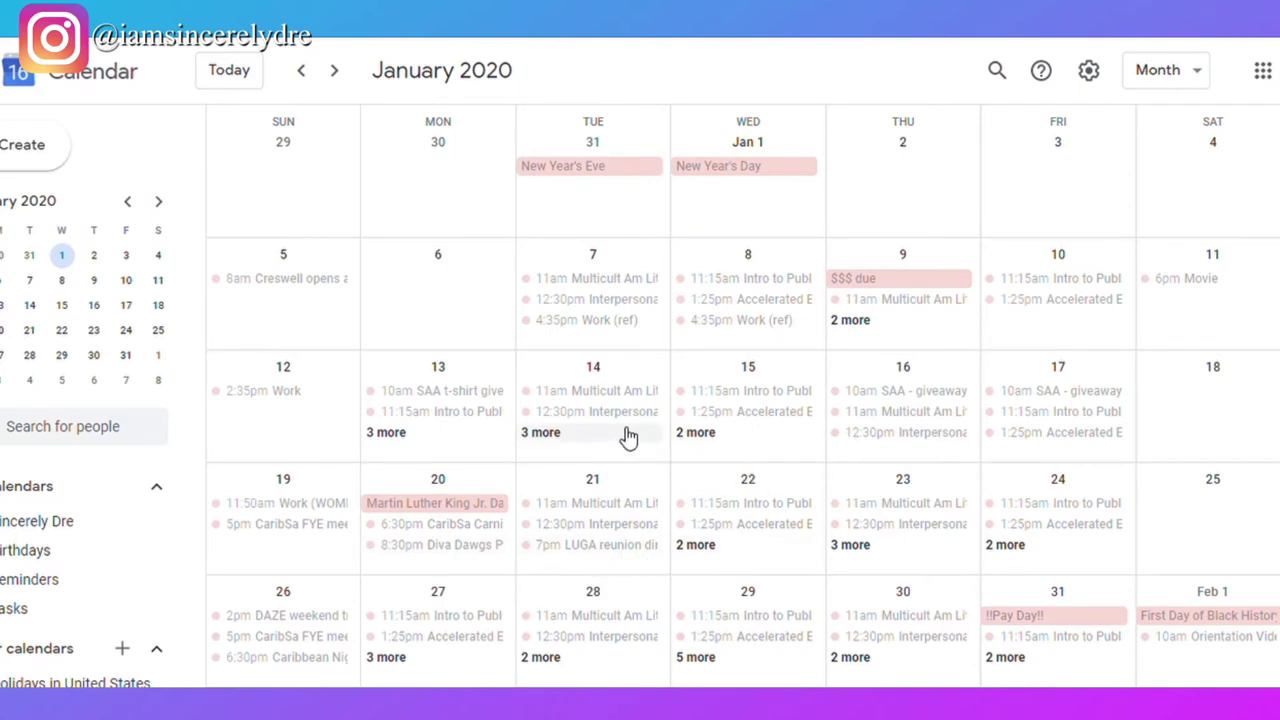
Examine the custom recurrence settings of the January 20 CaribSa Carnival Dance Practice and leave the event without saving changes
left_click(455, 530)
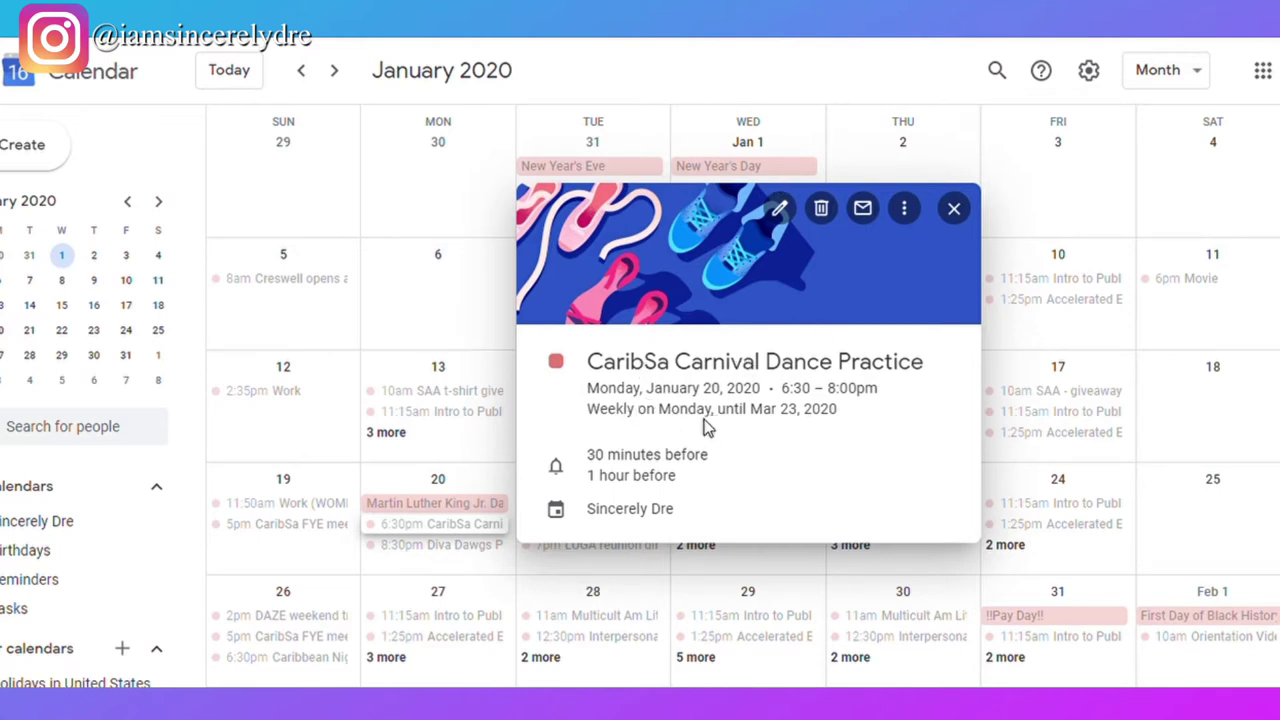
left_click(779, 209)
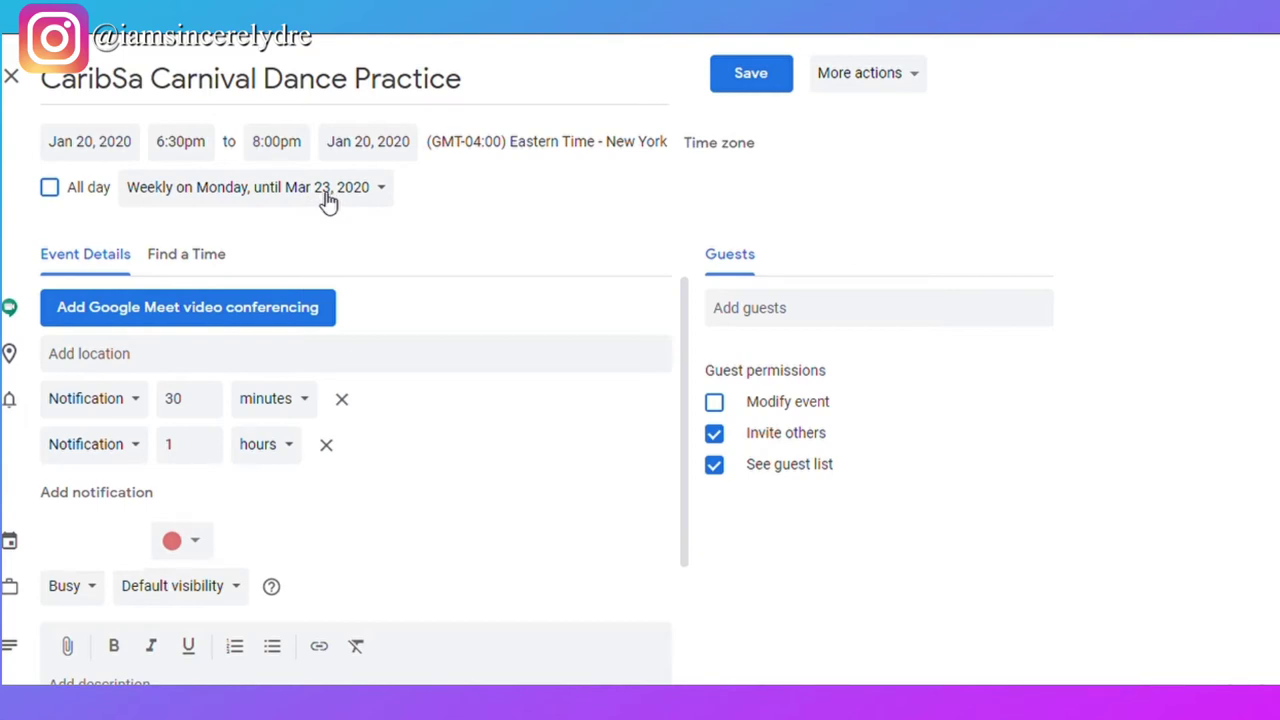
left_click(246, 193)
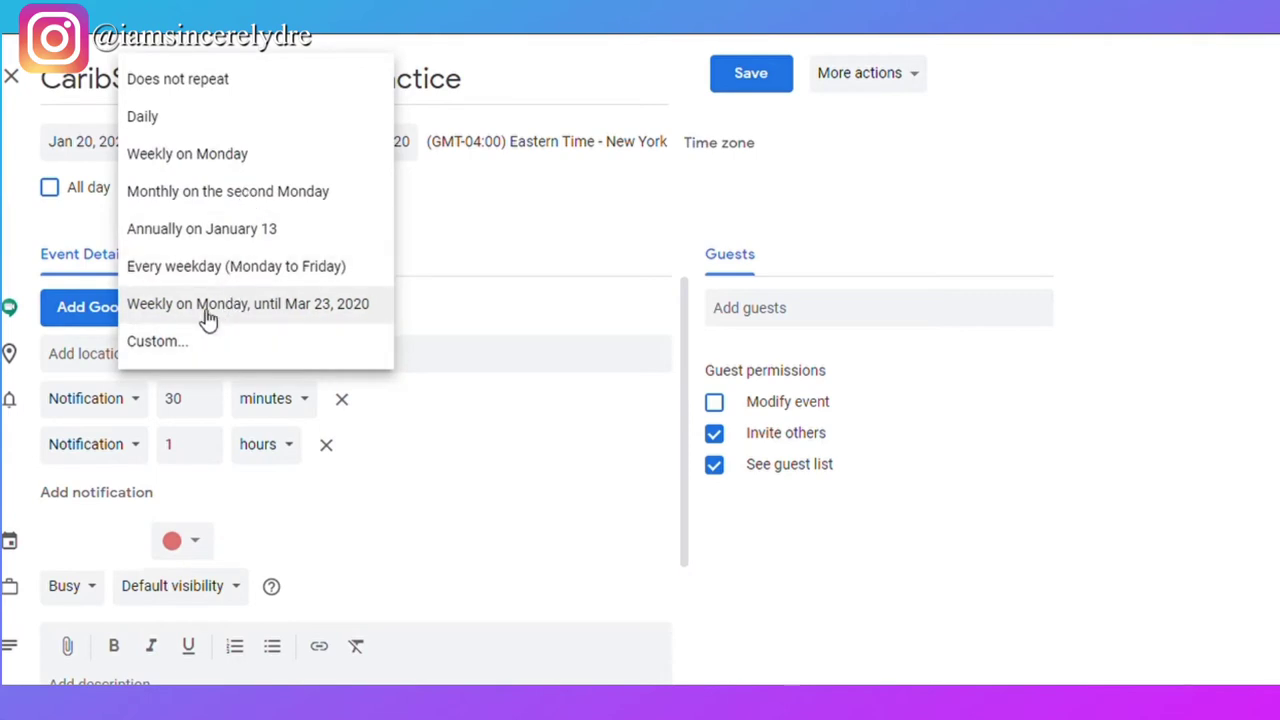
left_click(208, 358)
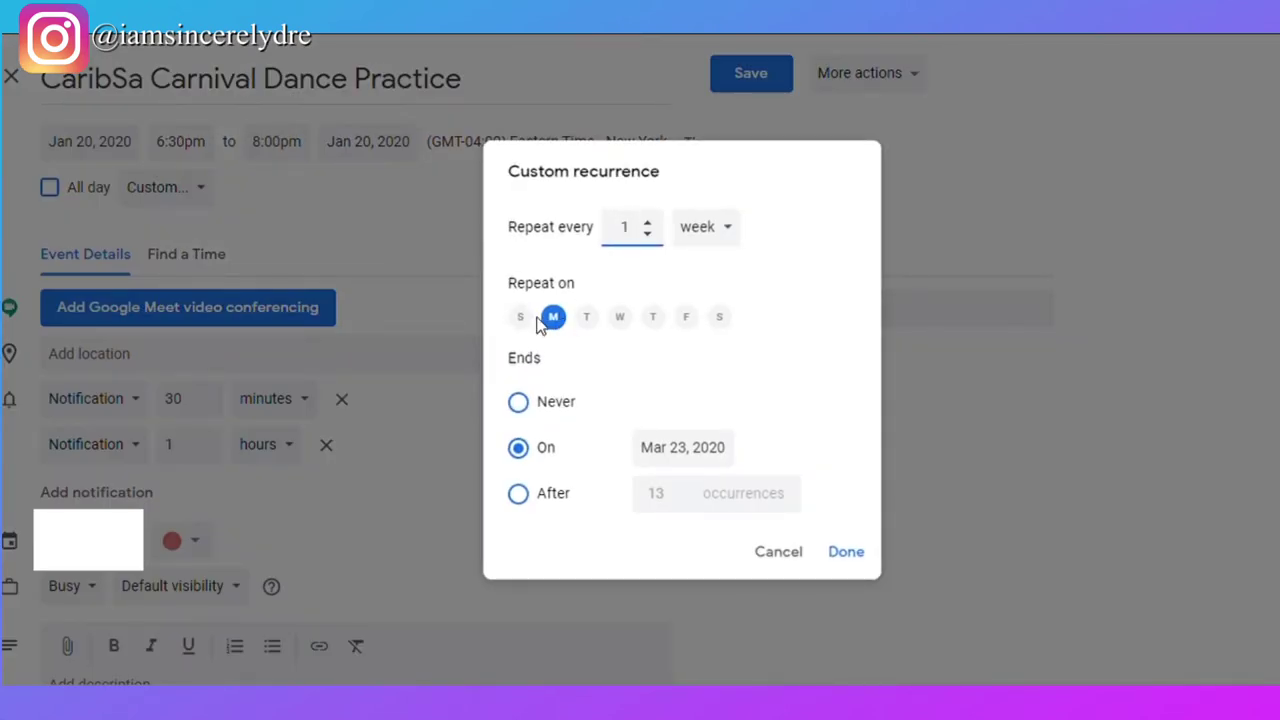
left_click(792, 553)
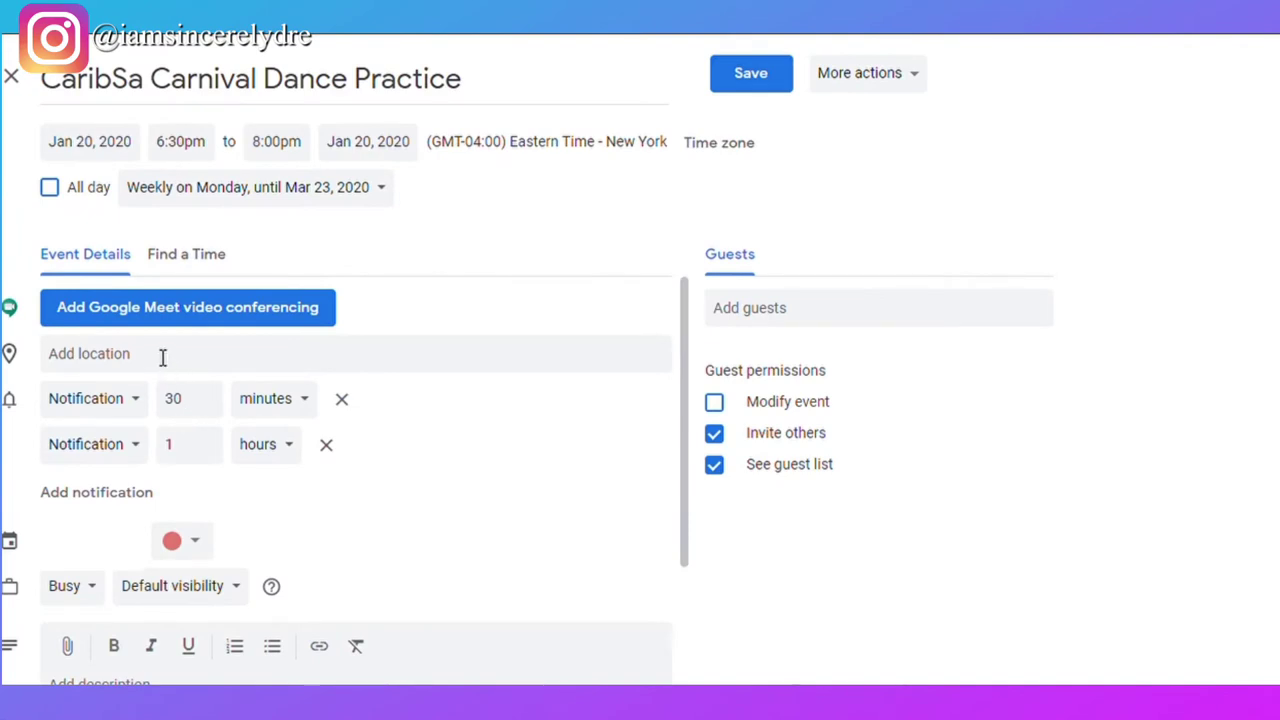
scroll(163, 357, "down", 2)
scroll(207, 310, "up", 2)
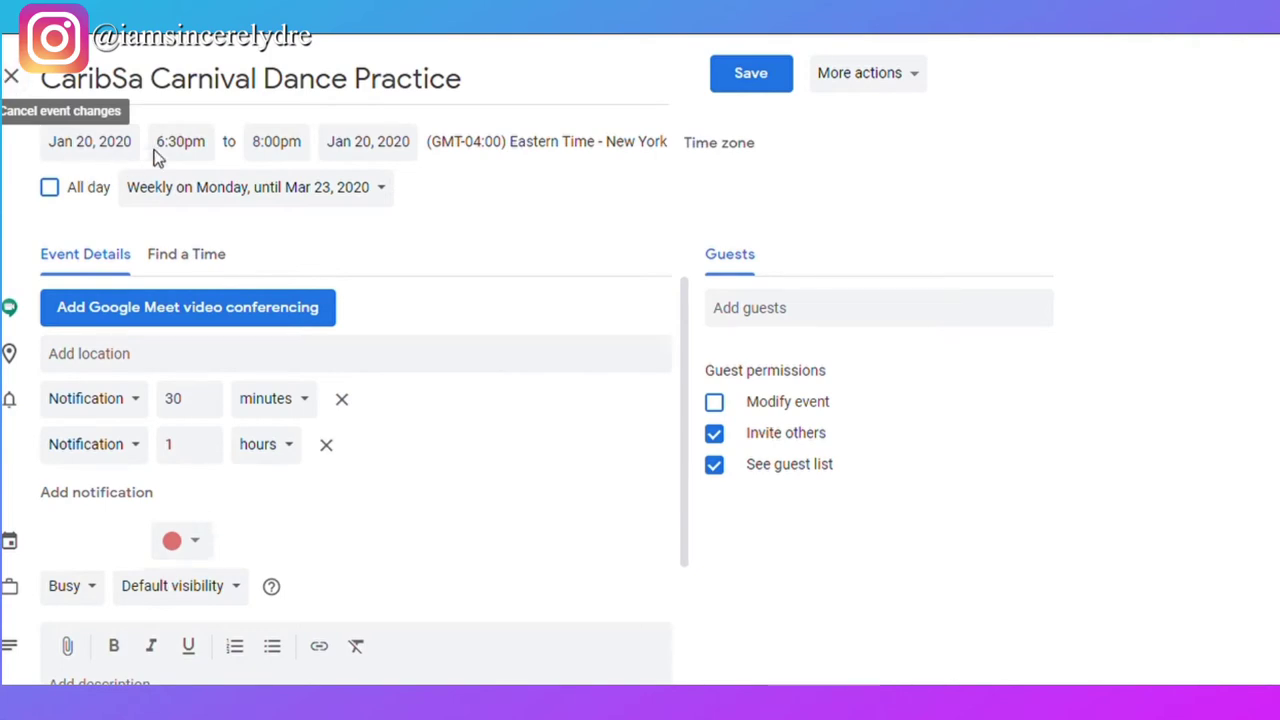
left_click(14, 77)
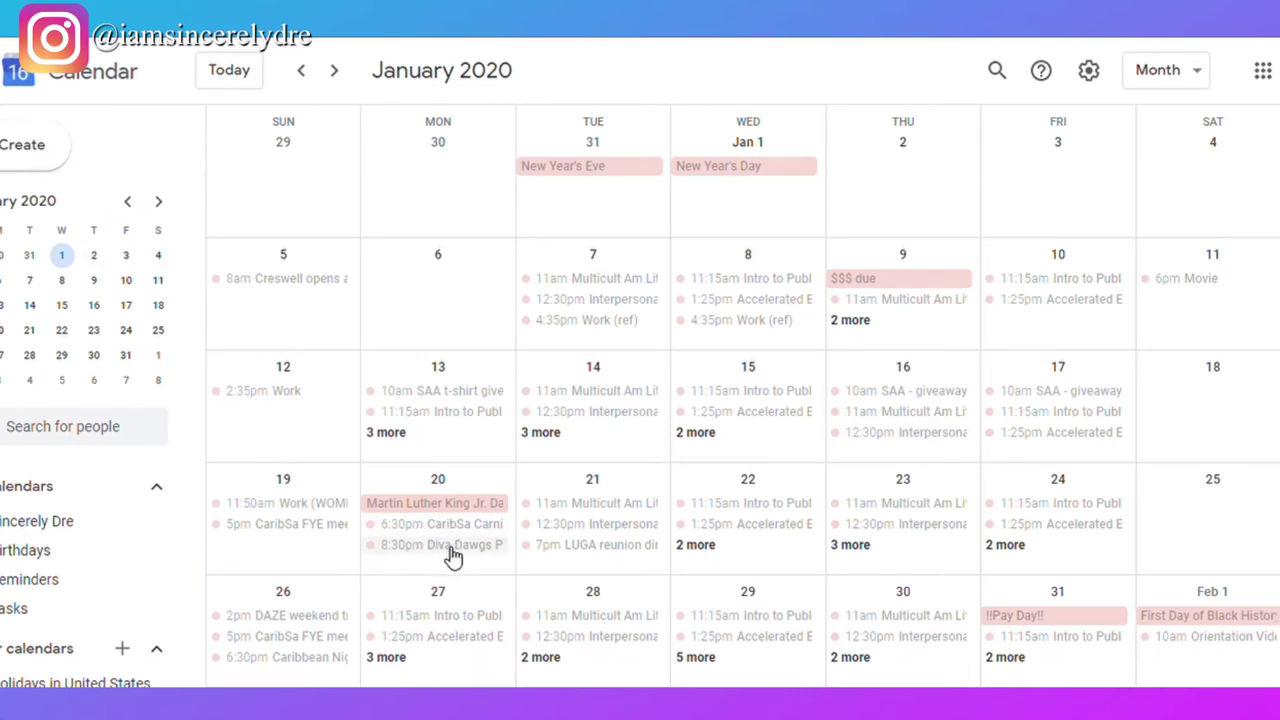
Compare the times and repeat details of Diva Dawgs Practice and CaribSa Carnival Dance Practice on January 20
left_click(450, 550)
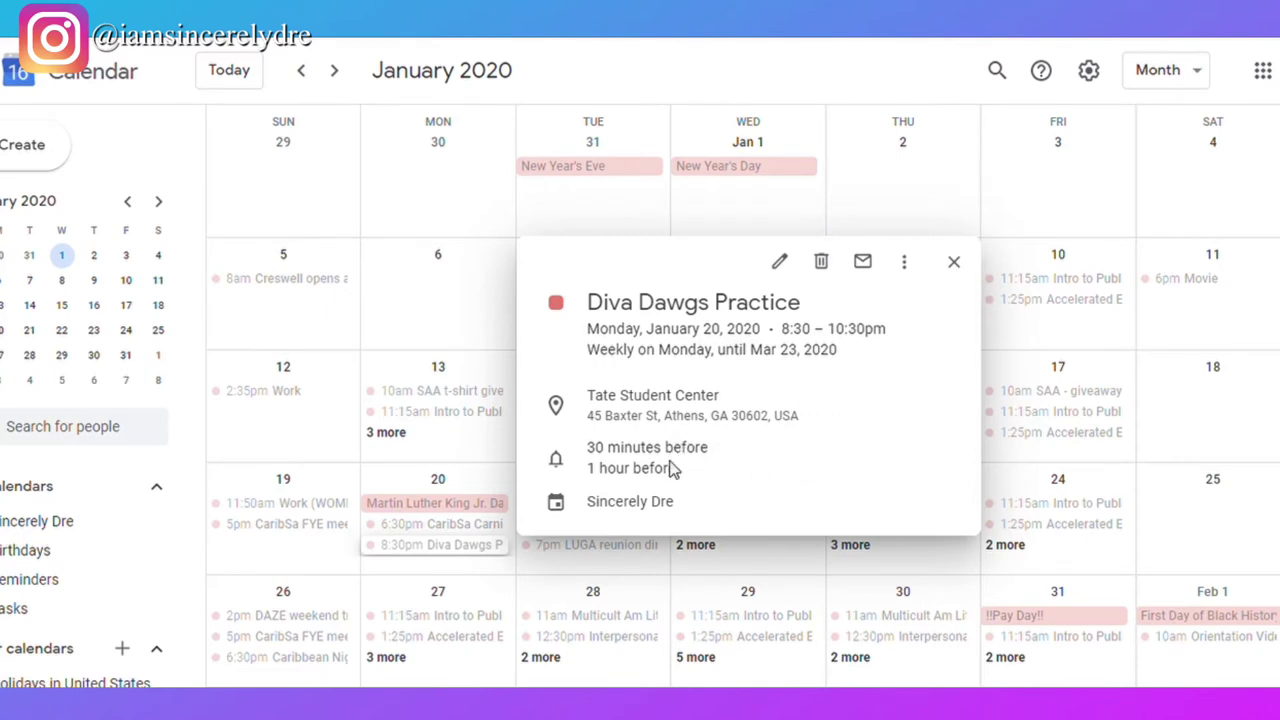
left_click(951, 265)
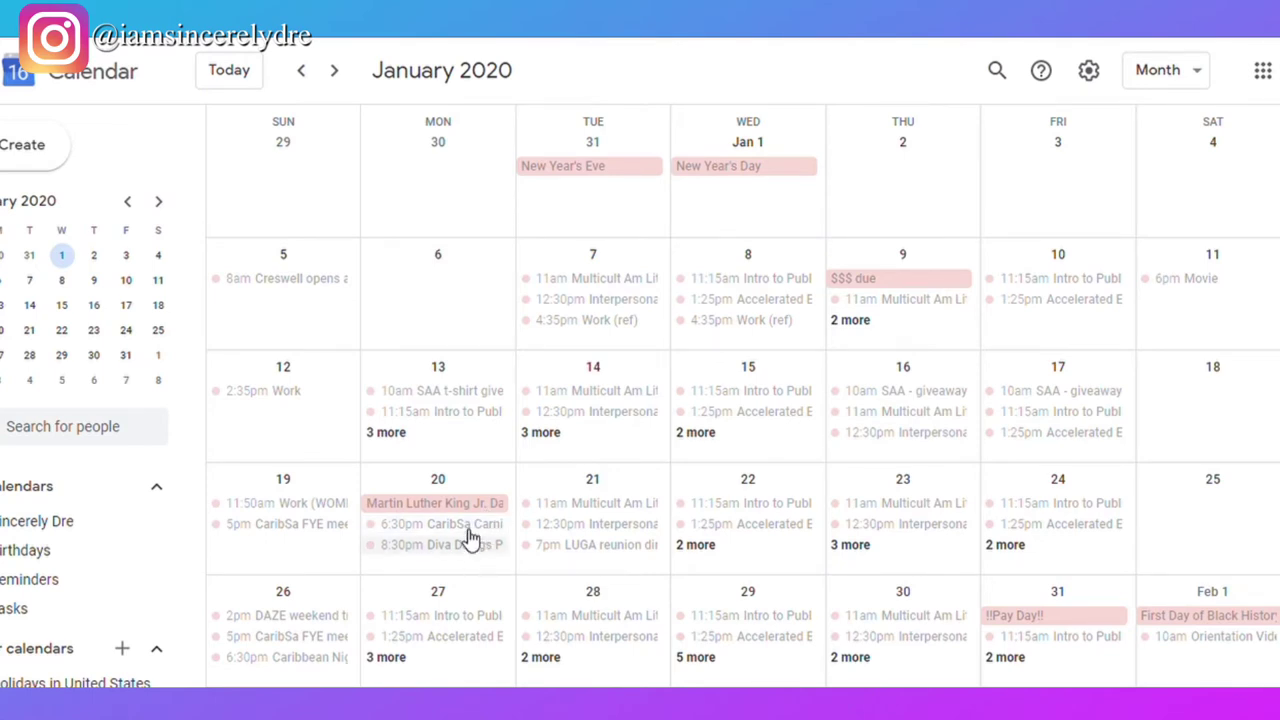
left_click(471, 530)
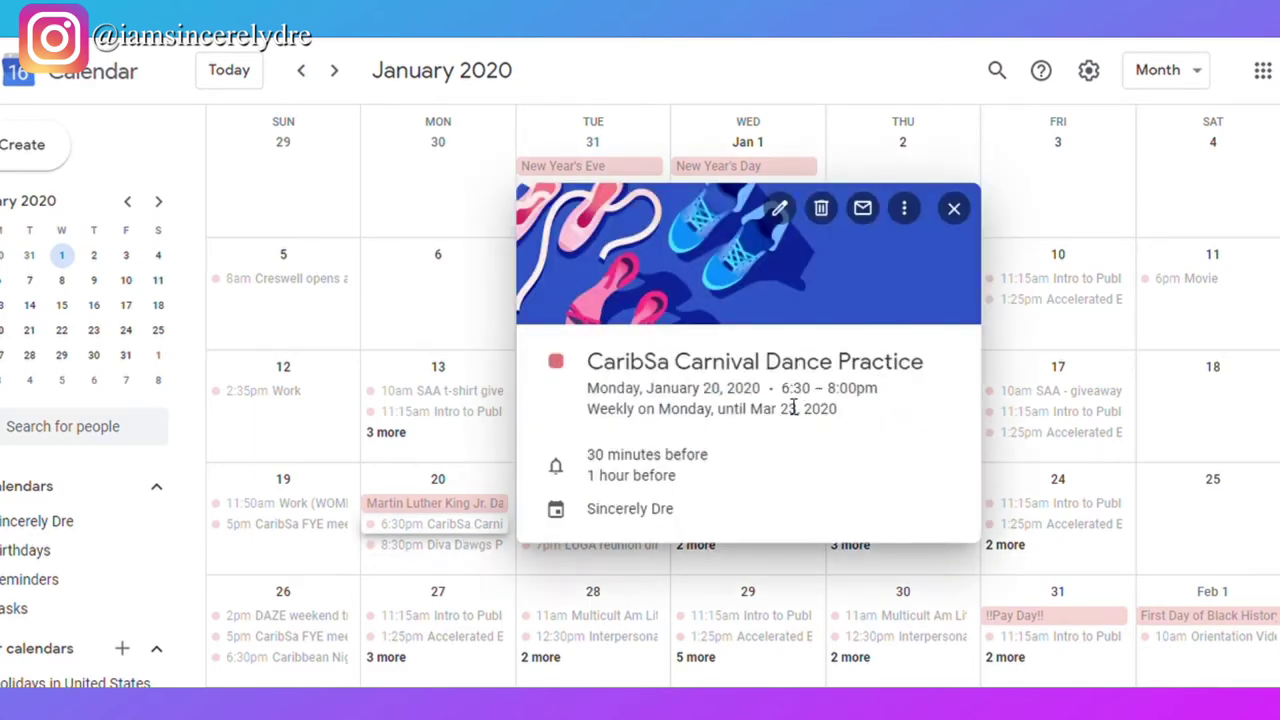
left_click(953, 220)
left_click(470, 545)
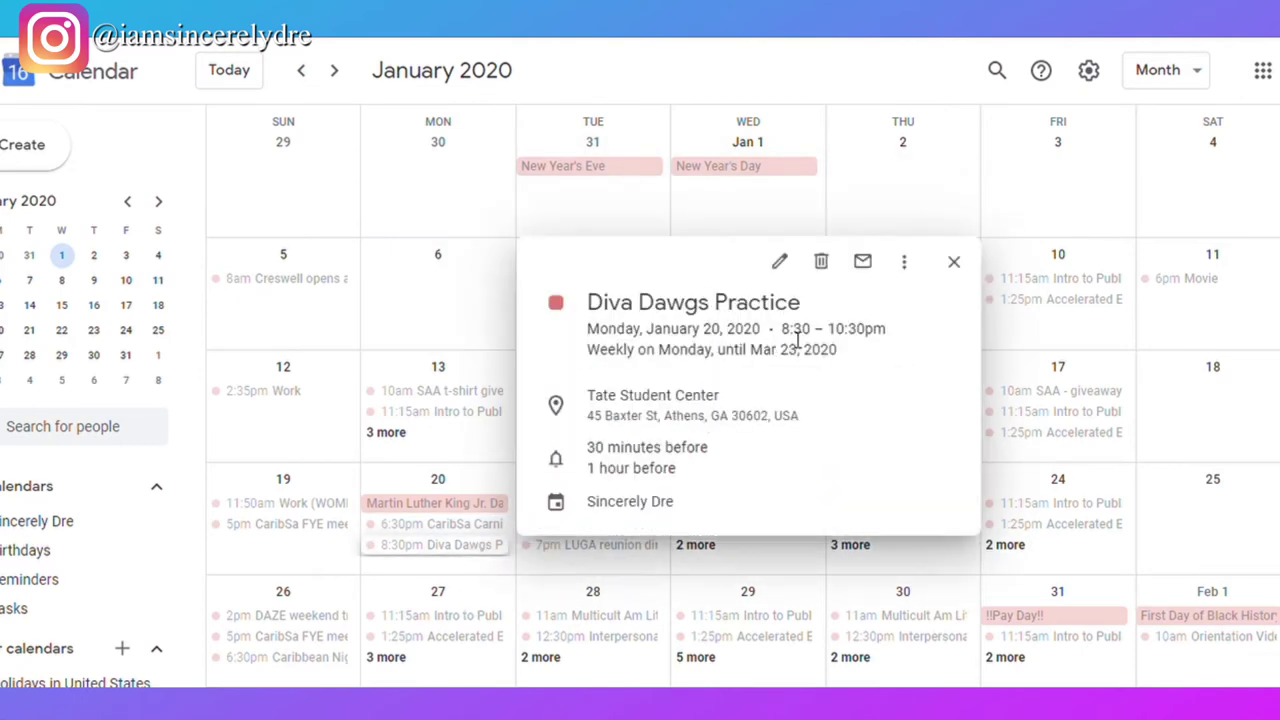
left_click(484, 532)
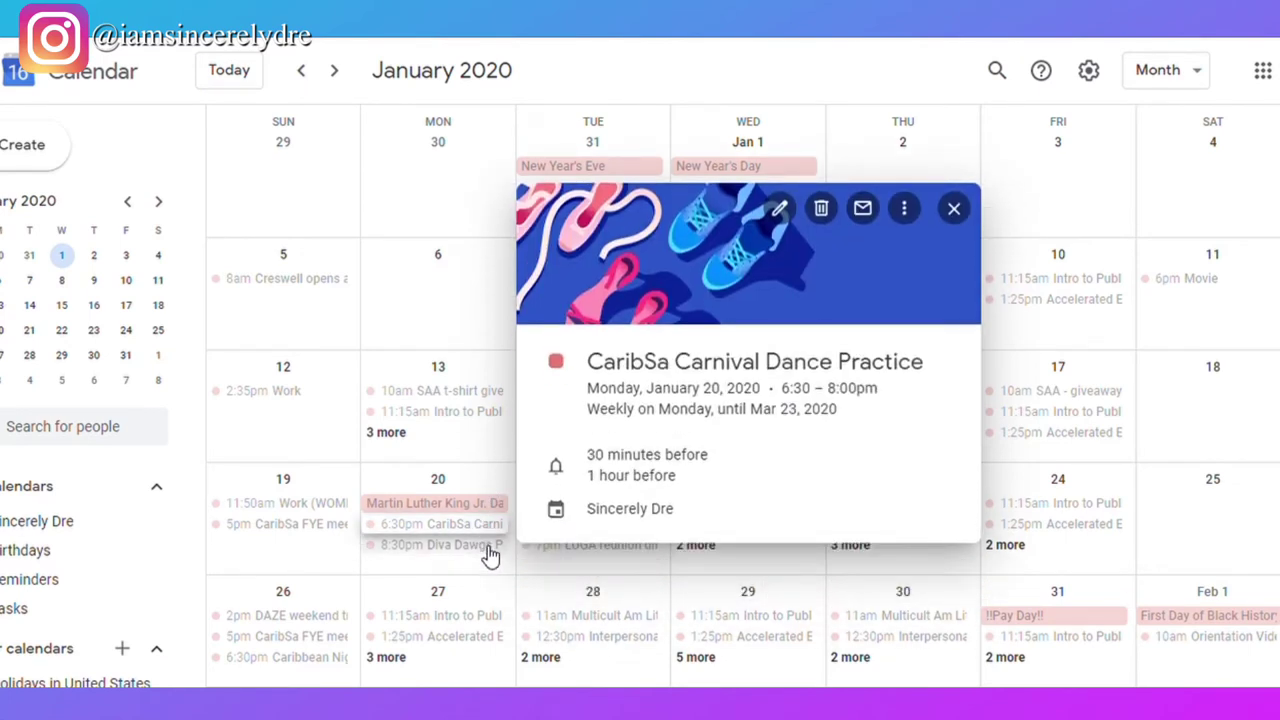
left_click(490, 549)
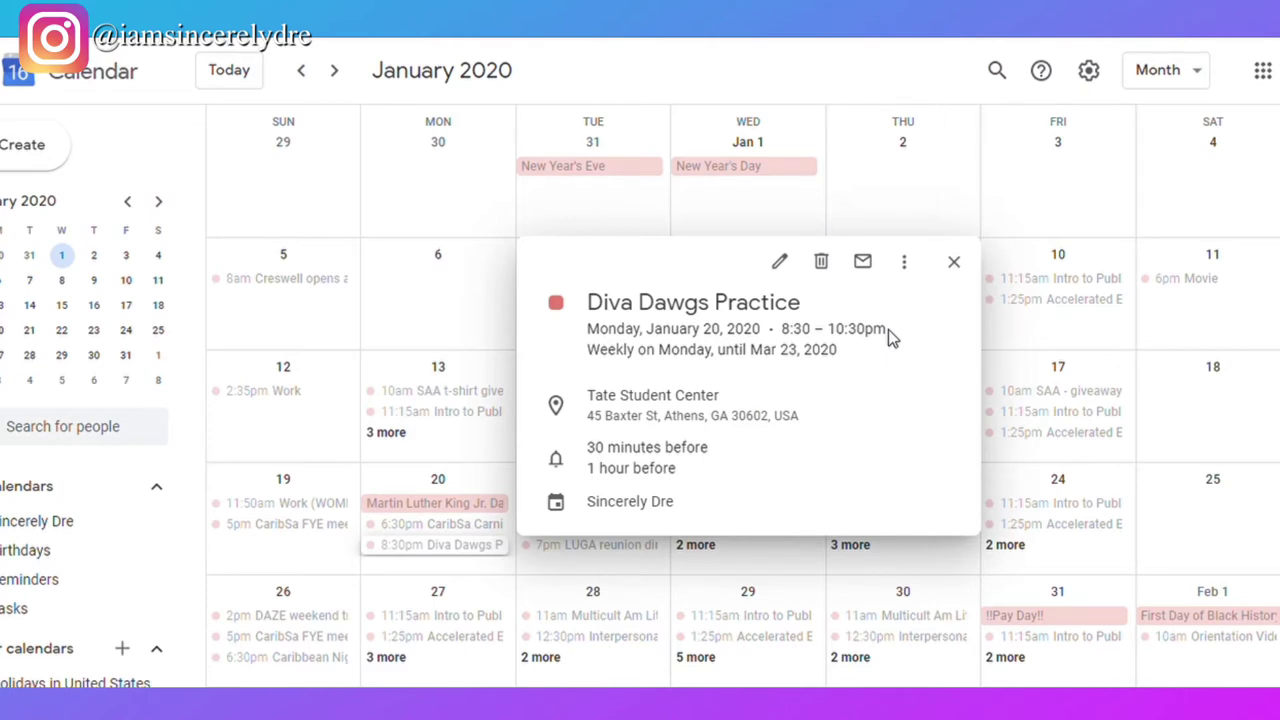
left_click(955, 264)
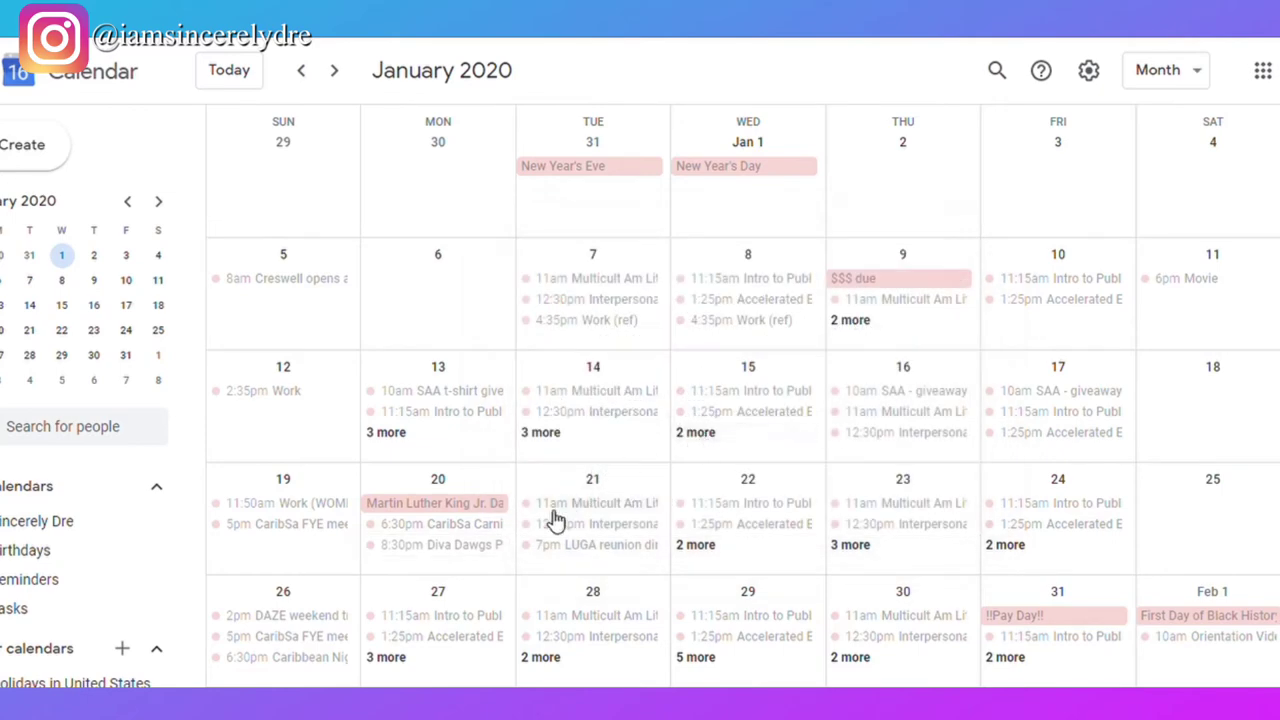
left_click(460, 535)
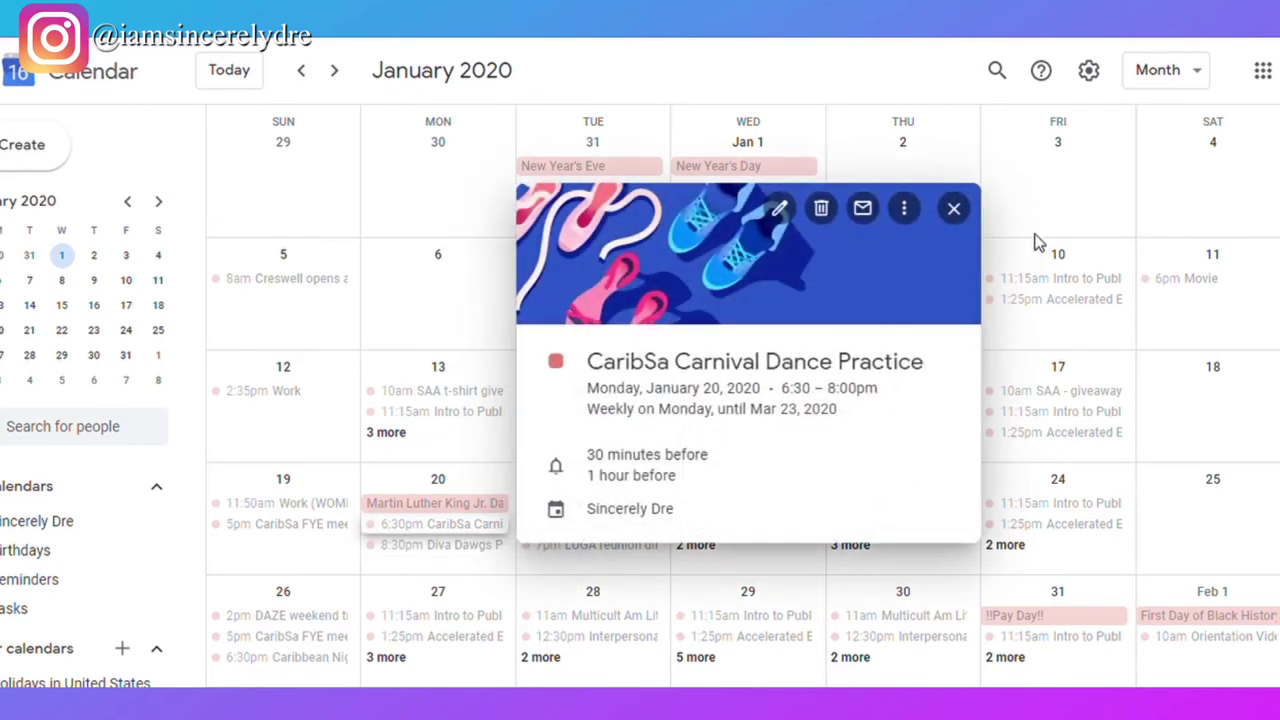
left_click(955, 208)
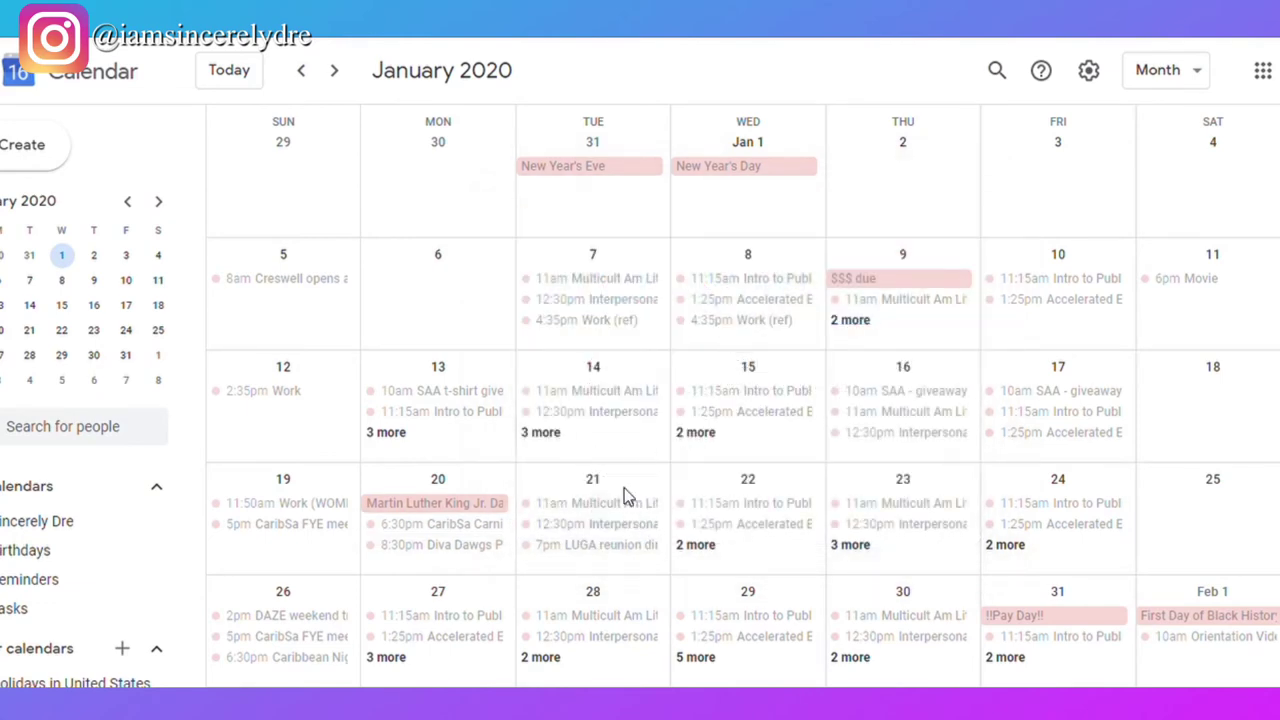
Show all events on January 22 and view the details of CaribSa Traditional Dance Practice
left_click(737, 558)
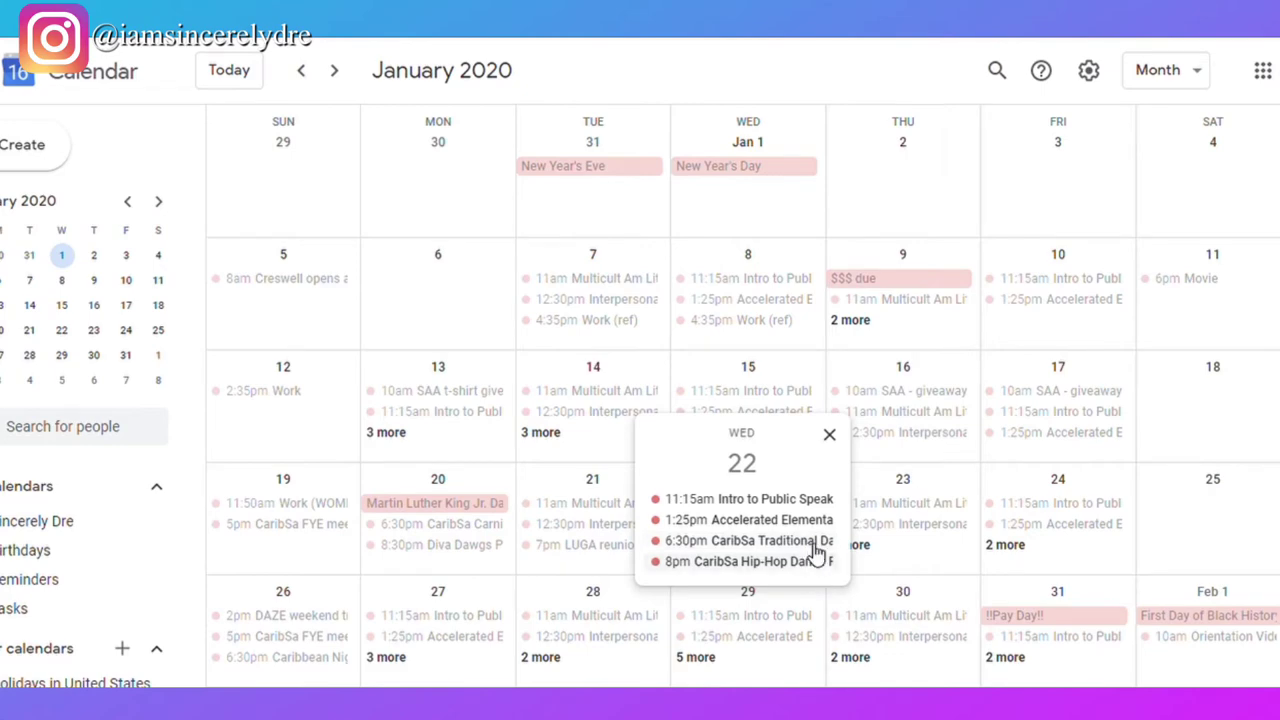
left_click(816, 550)
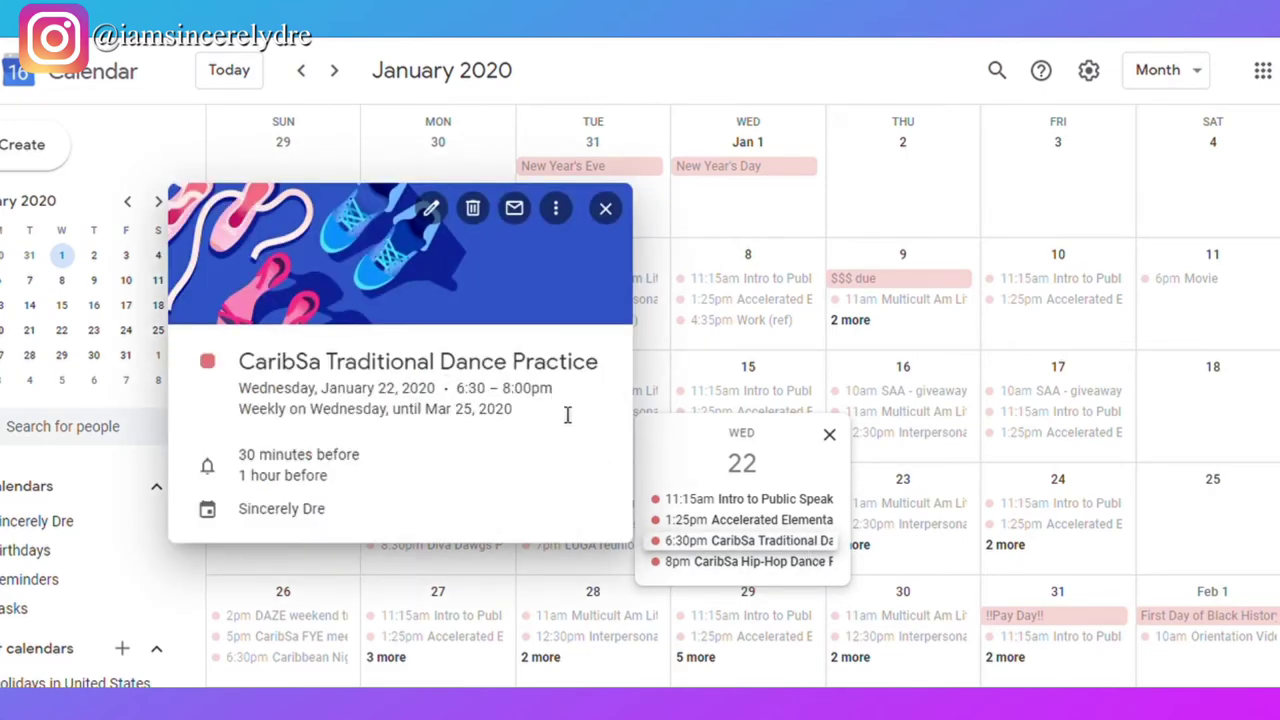
Compare the times and repeat details of CaribSa Hip-Hop Dance Practice and CaribSa Traditional Dance Practice on January 22
left_click(686, 565)
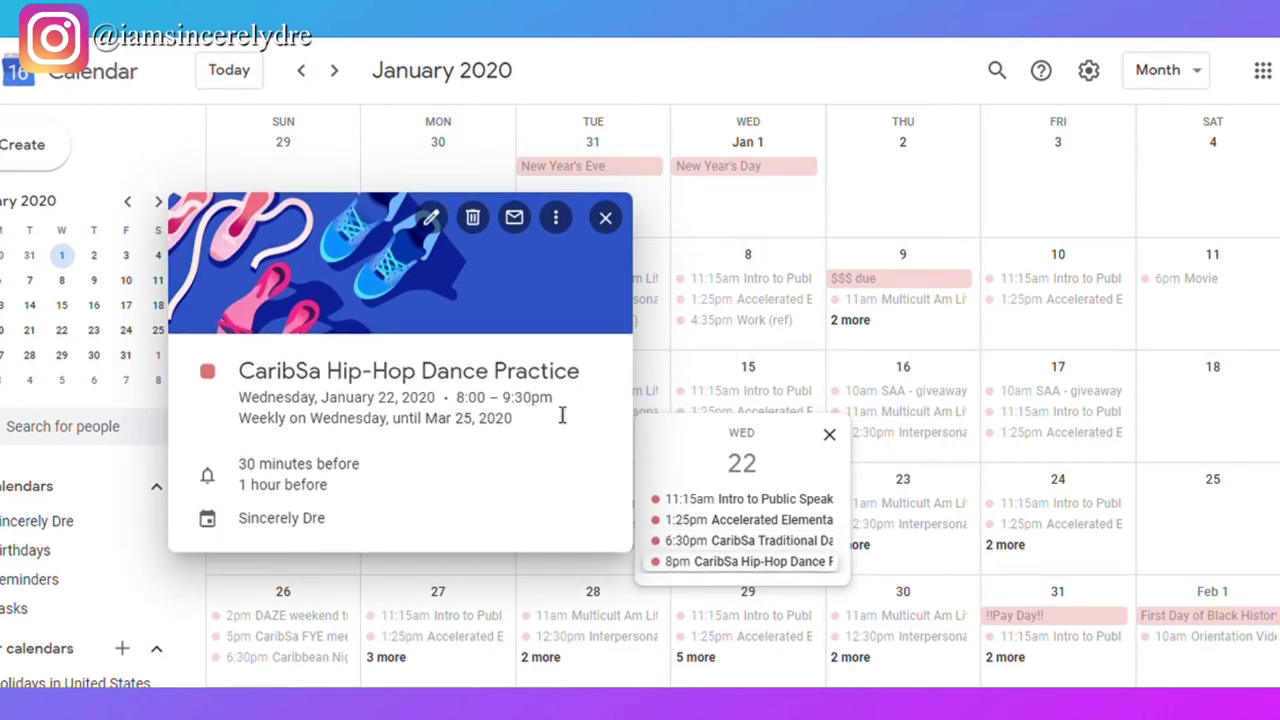
left_click(737, 540)
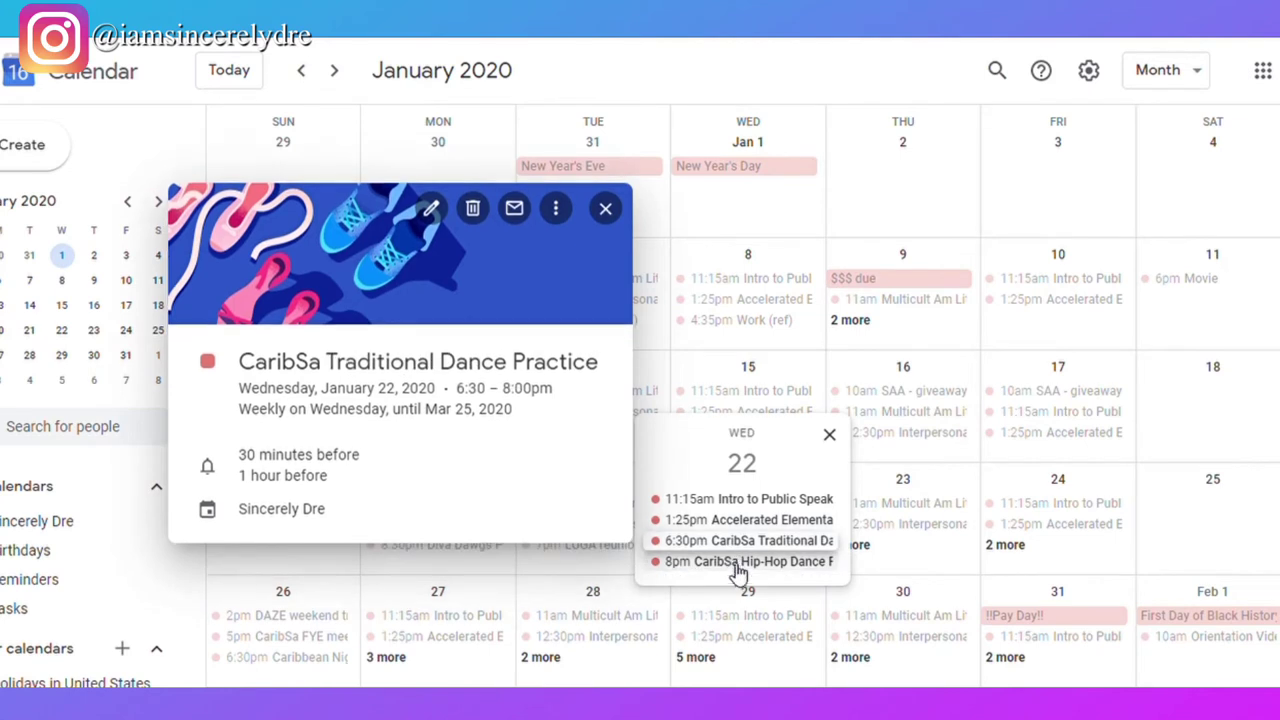
left_click(737, 561)
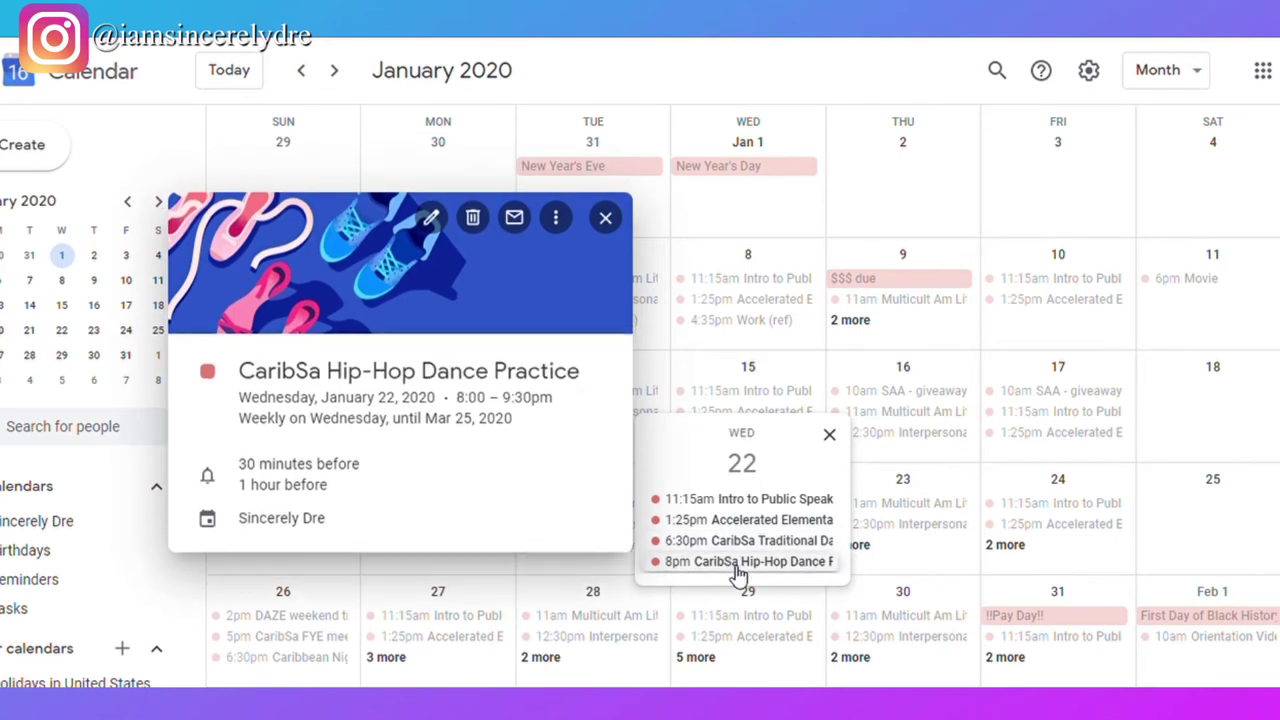
left_click(605, 220)
View the January 23 details of Work (ref), Checks Over $wipes and Dawgs after dark, and list all January 24 events
left_click(946, 553)
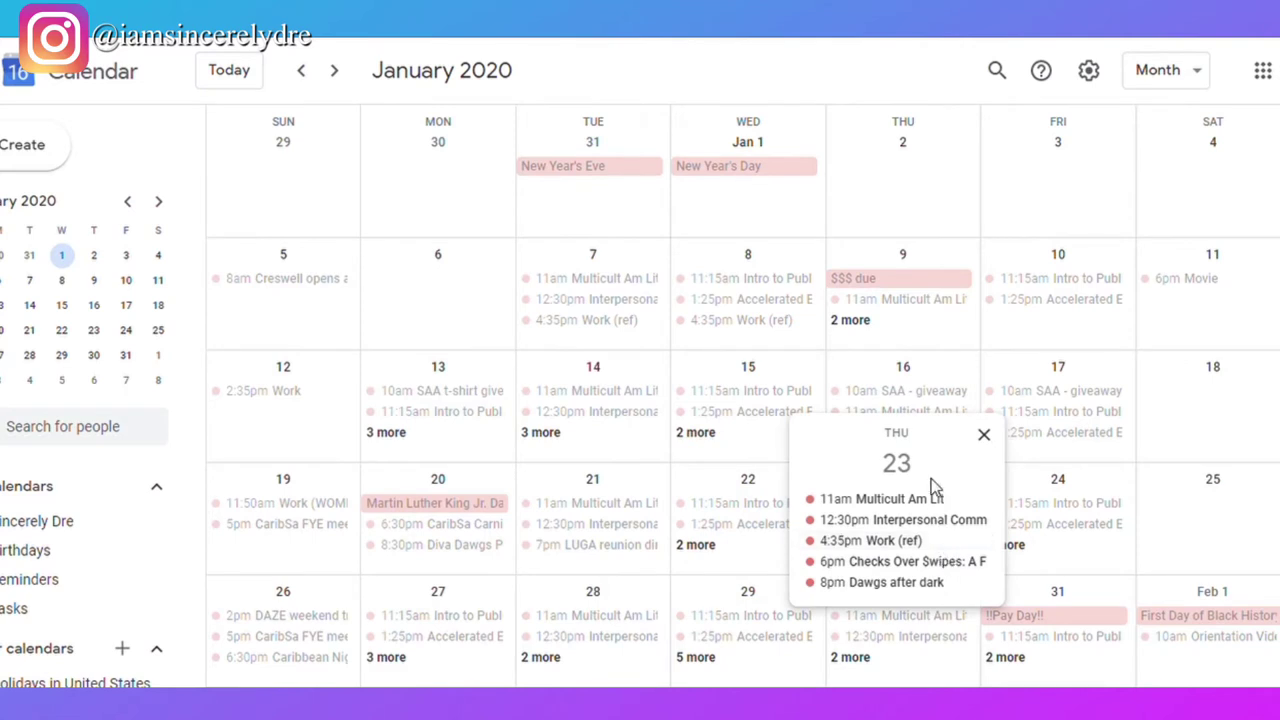
left_click(946, 543)
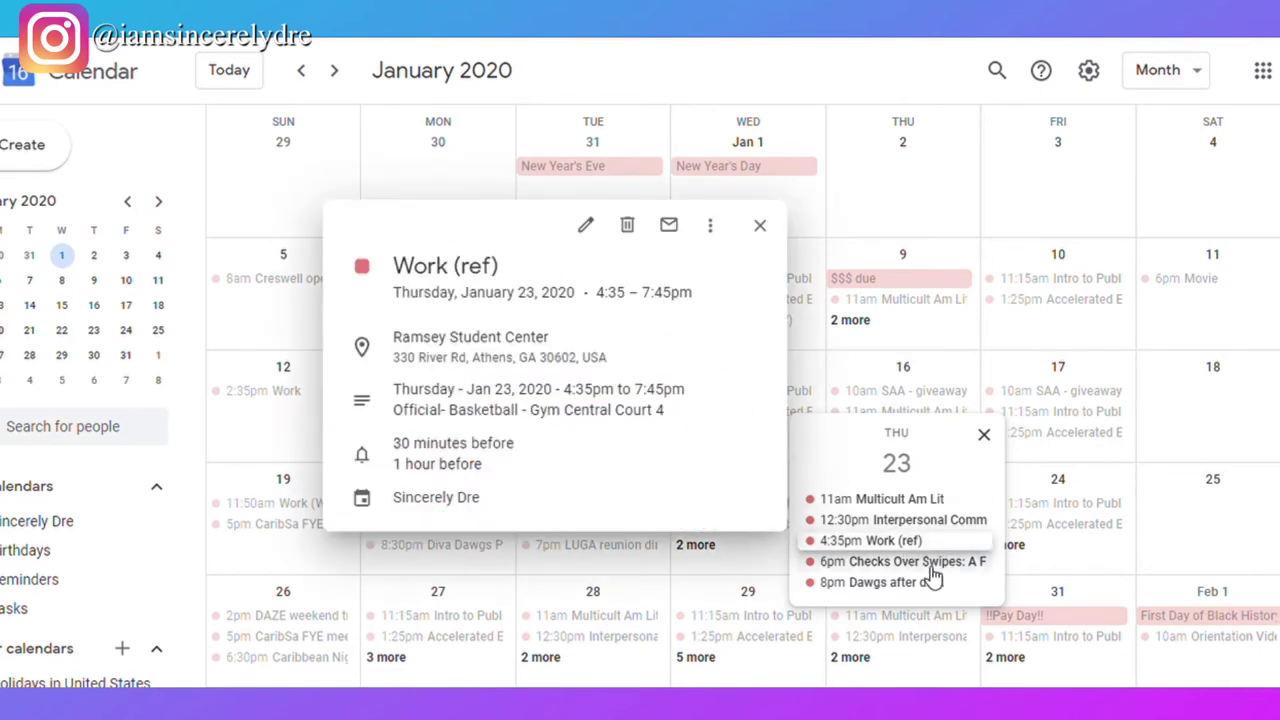
left_click(933, 562)
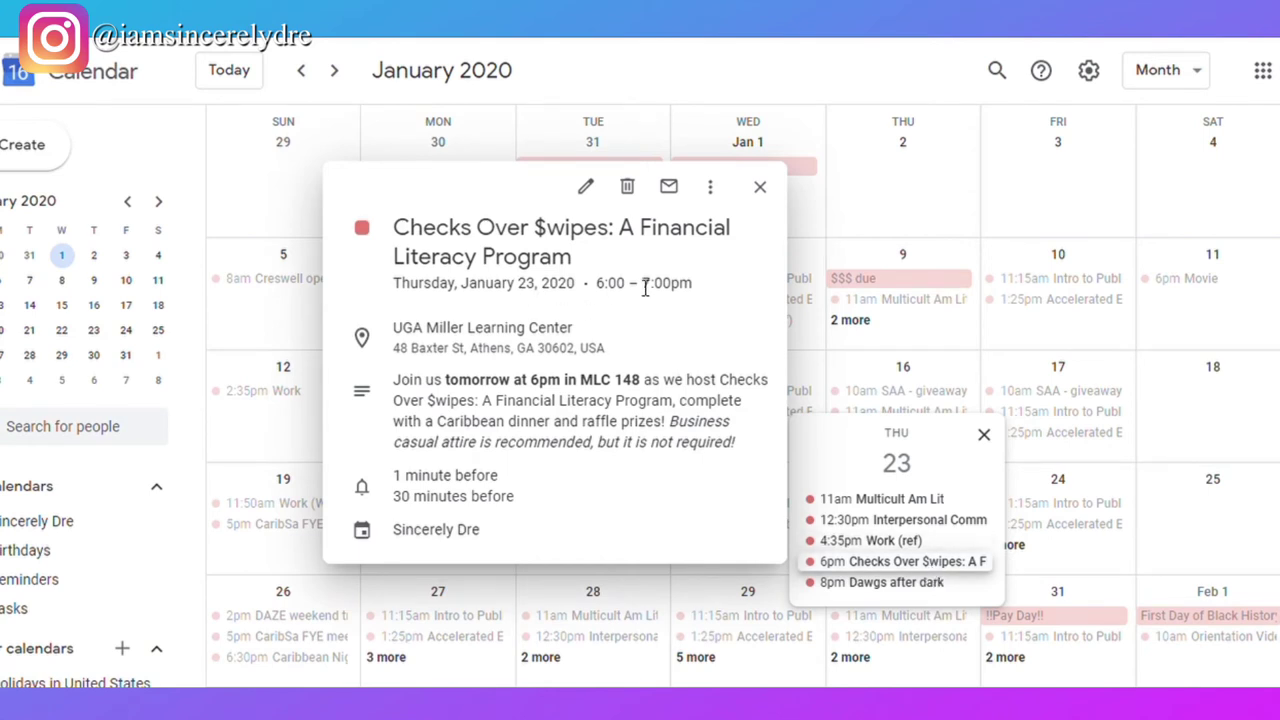
left_click(911, 588)
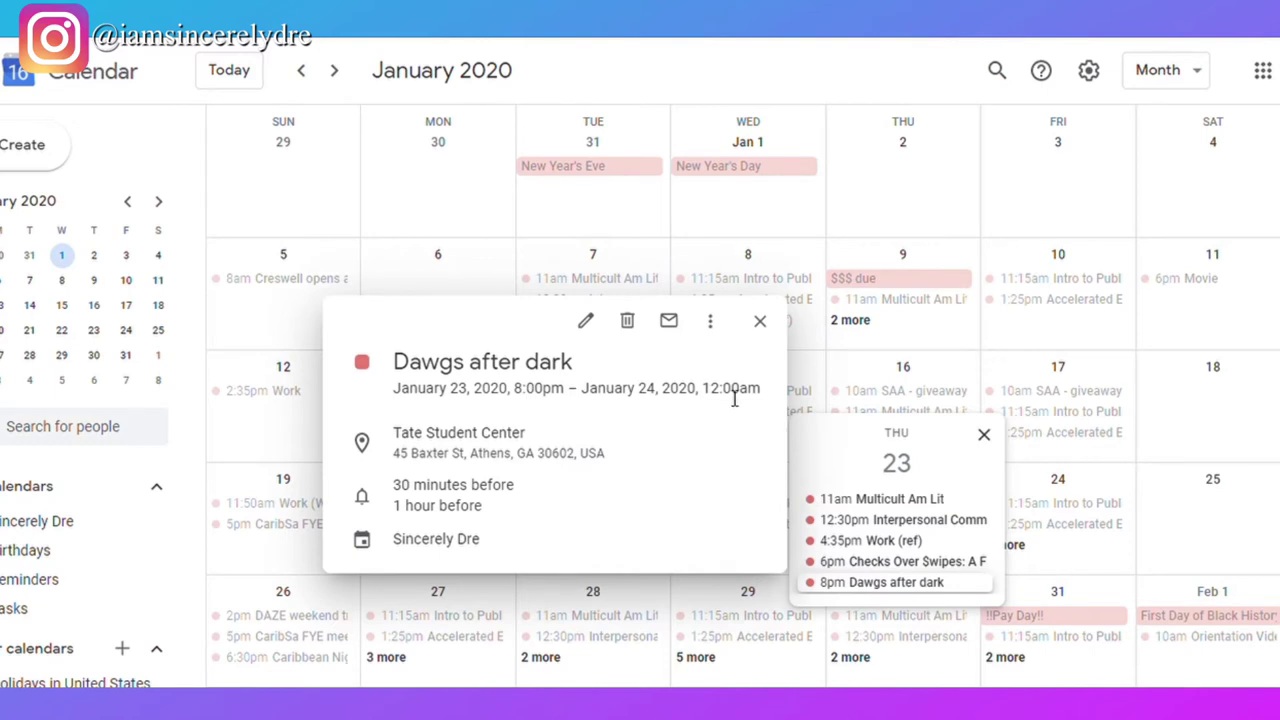
left_click(760, 321)
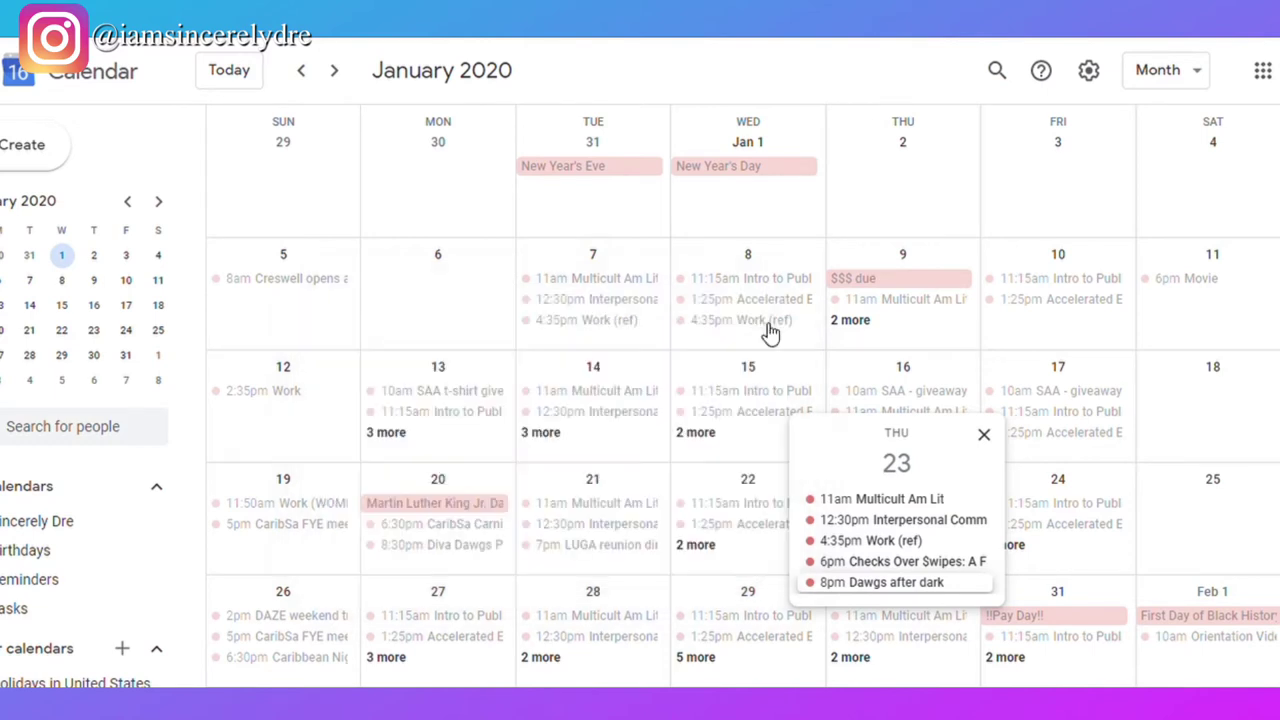
left_click(1055, 550)
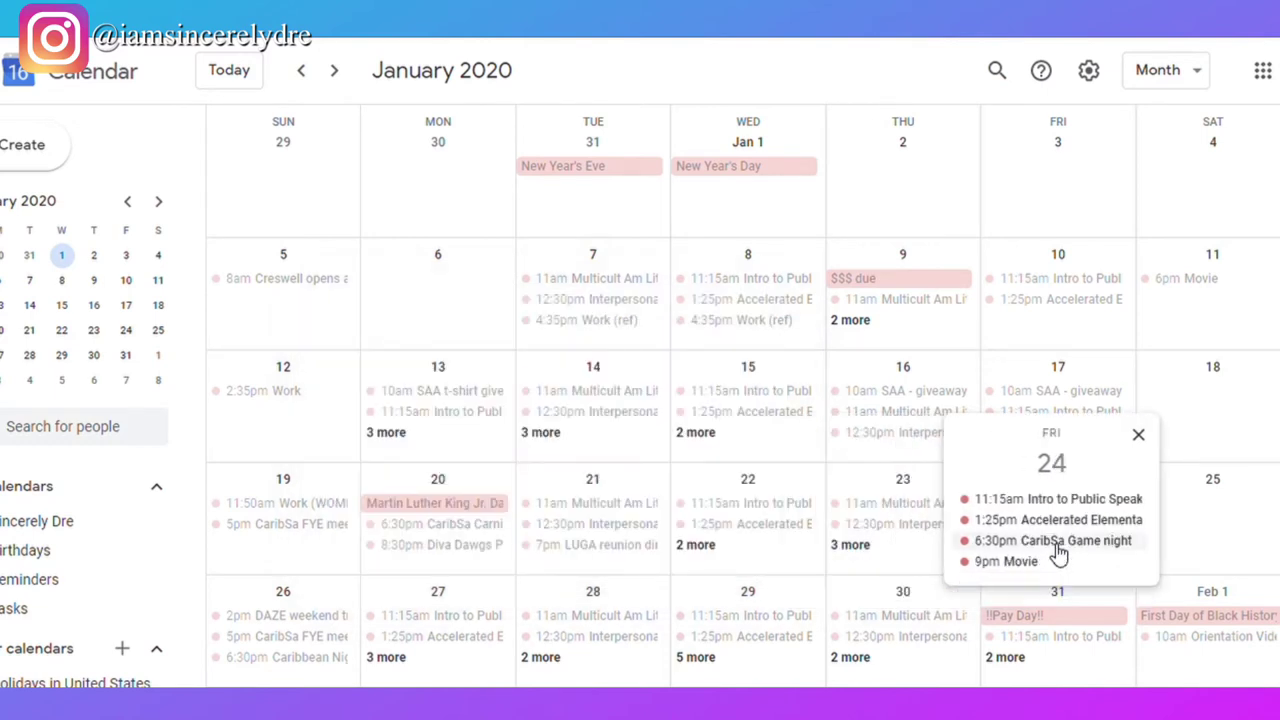
left_click(1138, 435)
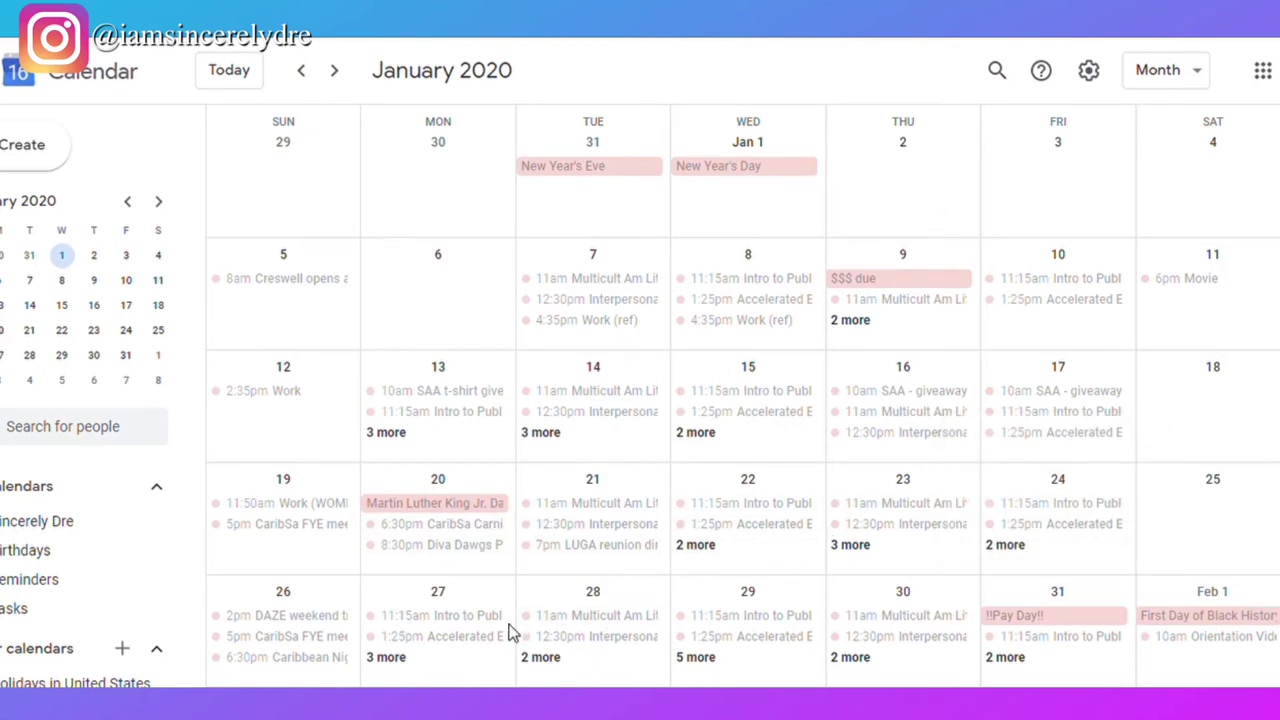
Look over the February 2020 calendar, list all events on February 3, and return to January
scroll(508, 628, "down", 1)
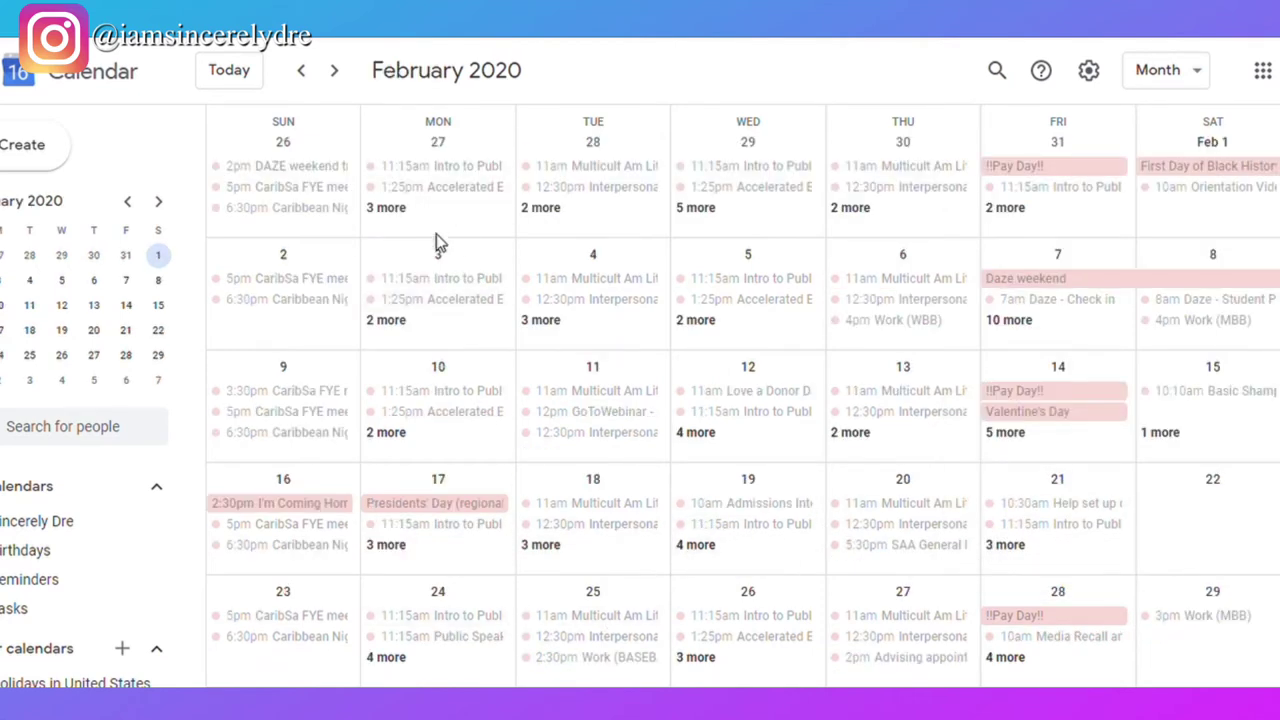
left_click(466, 320)
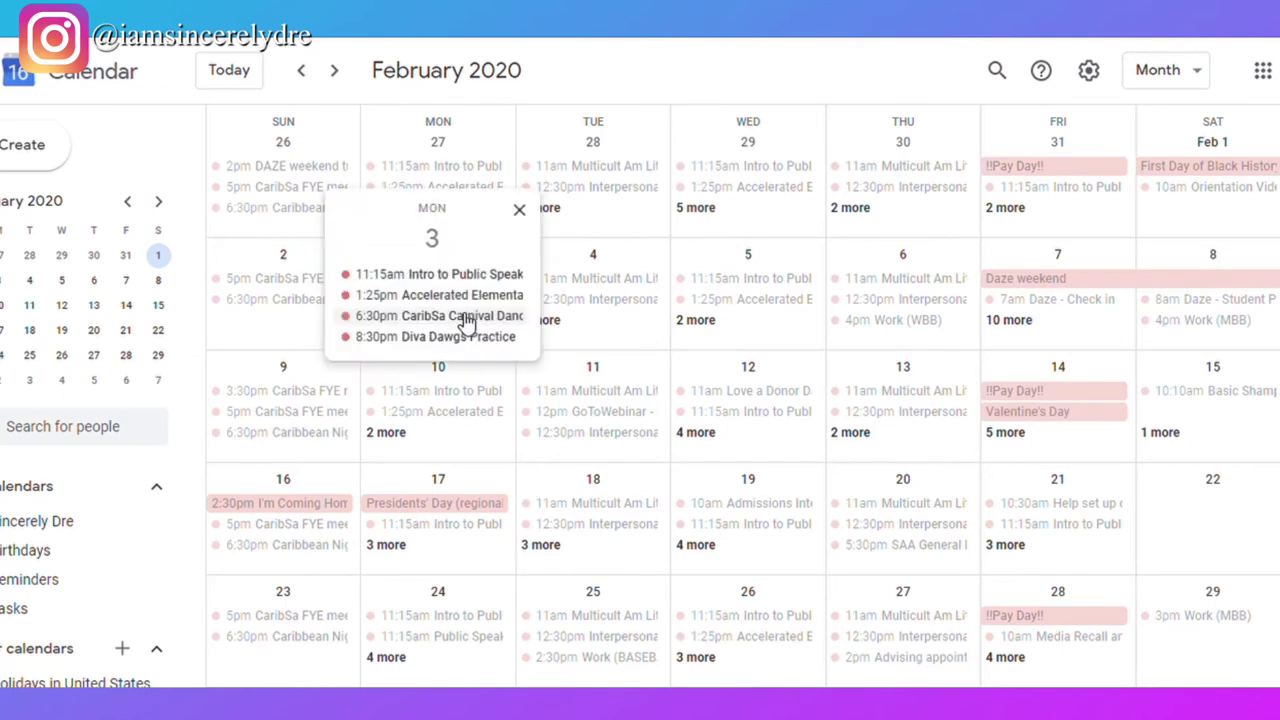
left_click(694, 320)
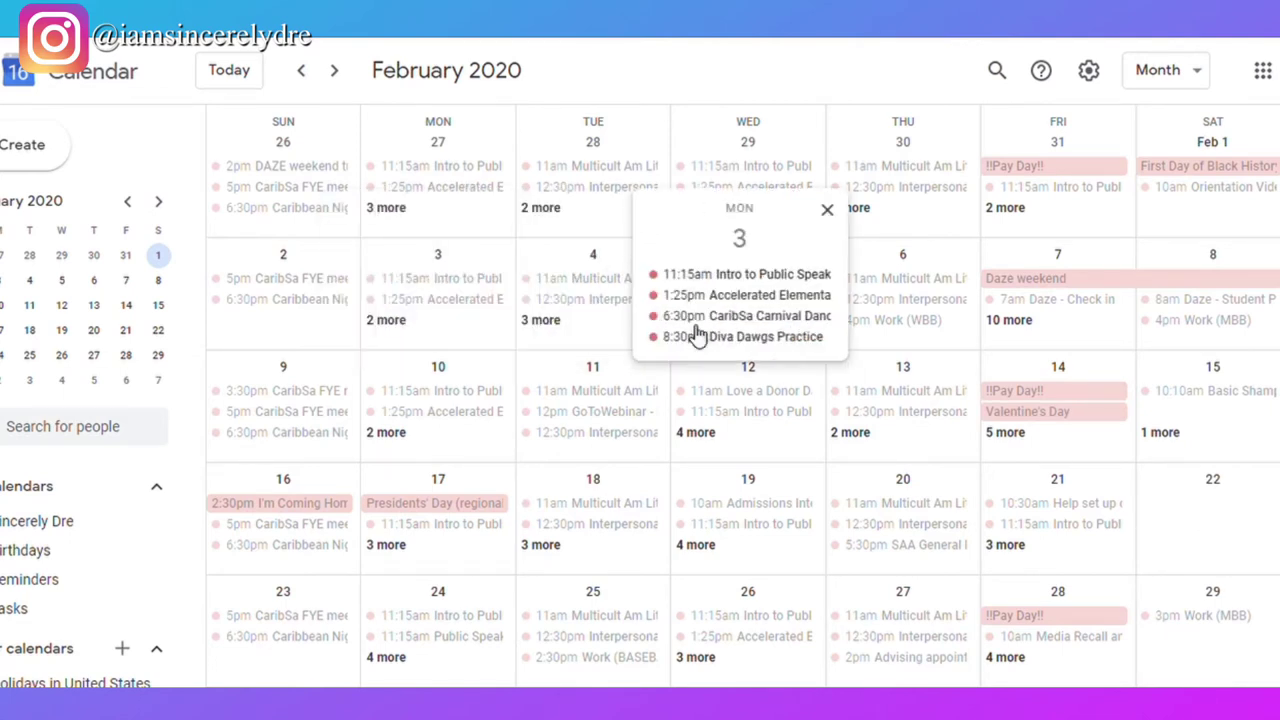
left_click(830, 213)
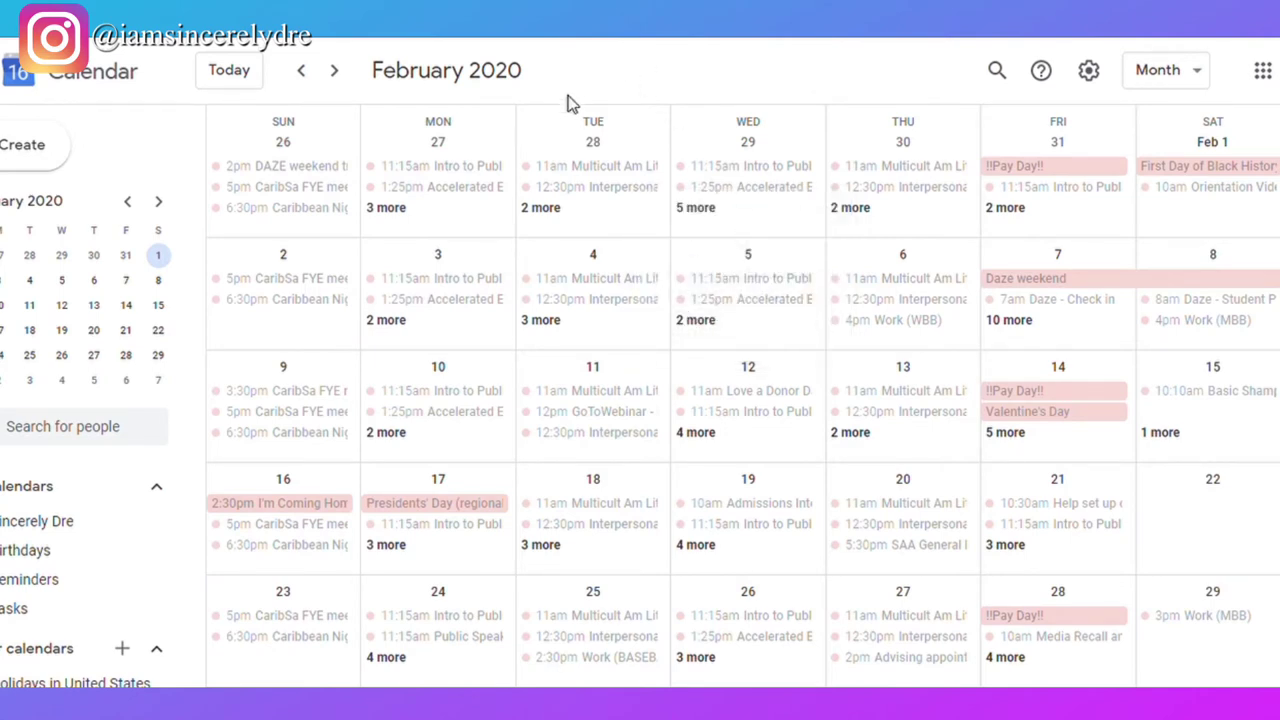
left_click(301, 78)
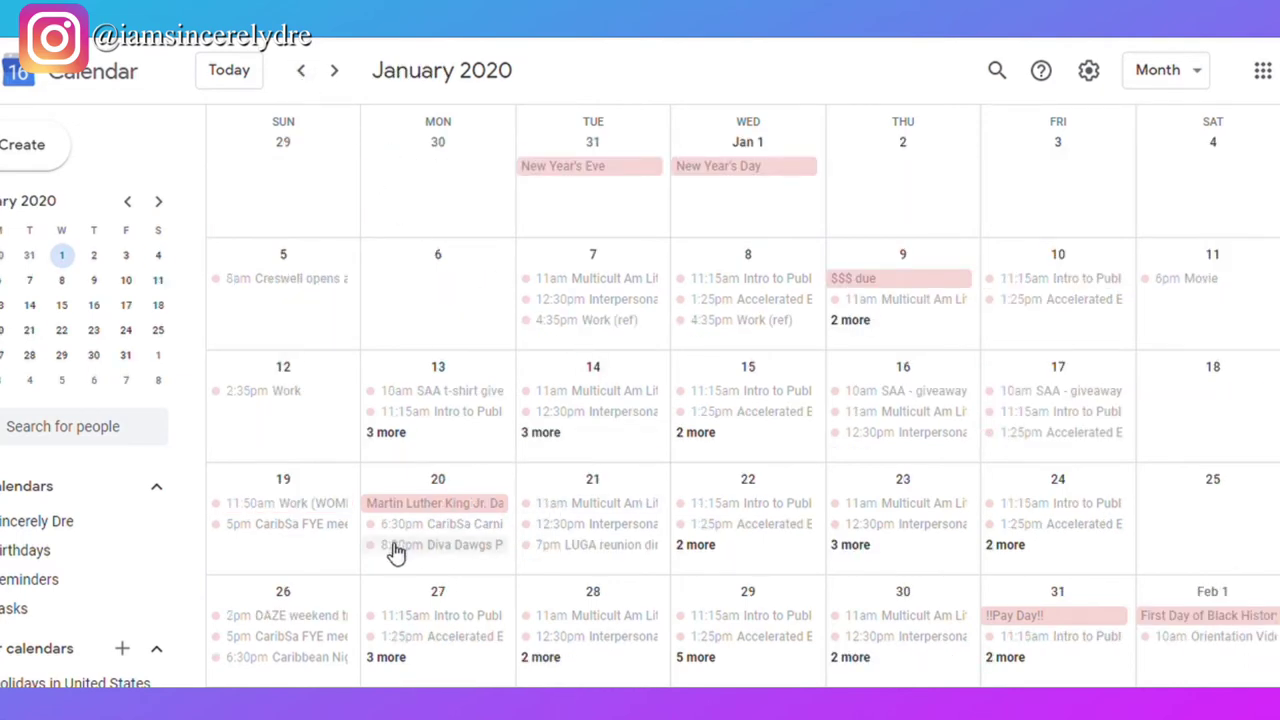
View the CaribSa FYE meeting details on January 19 and 26, and check its weekly repeats through February 2020
left_click(325, 530)
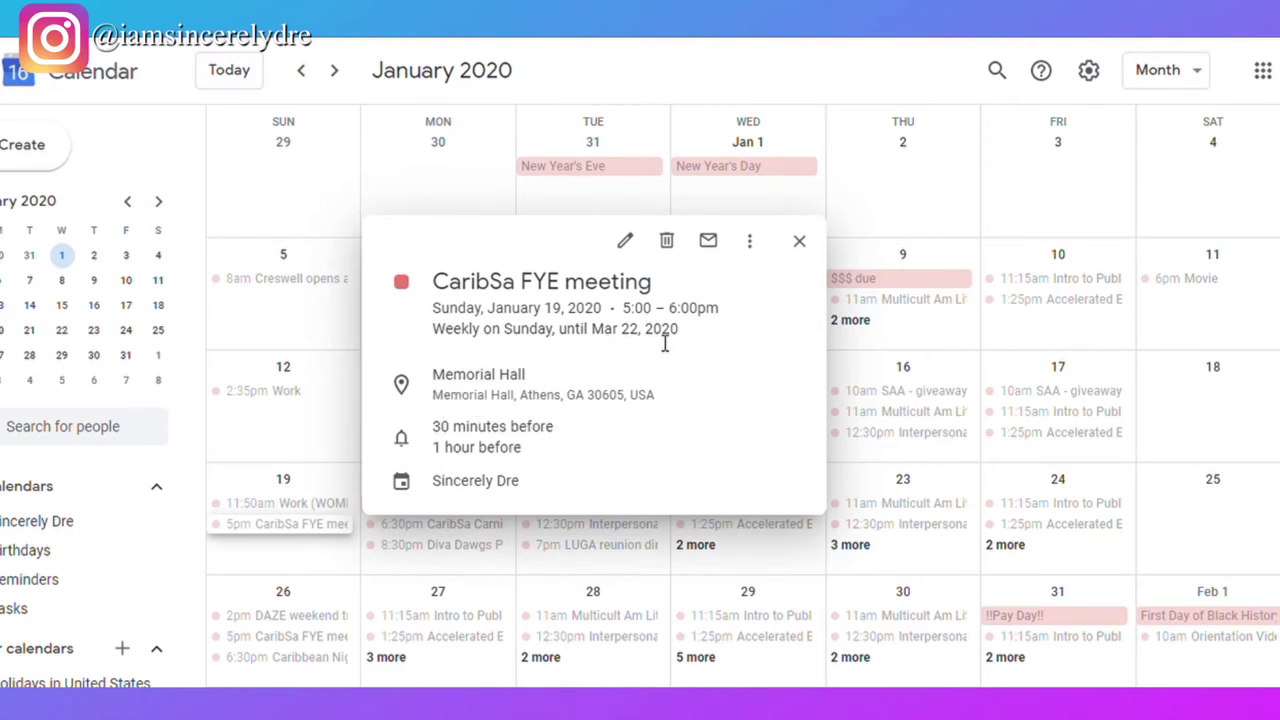
left_click(799, 241)
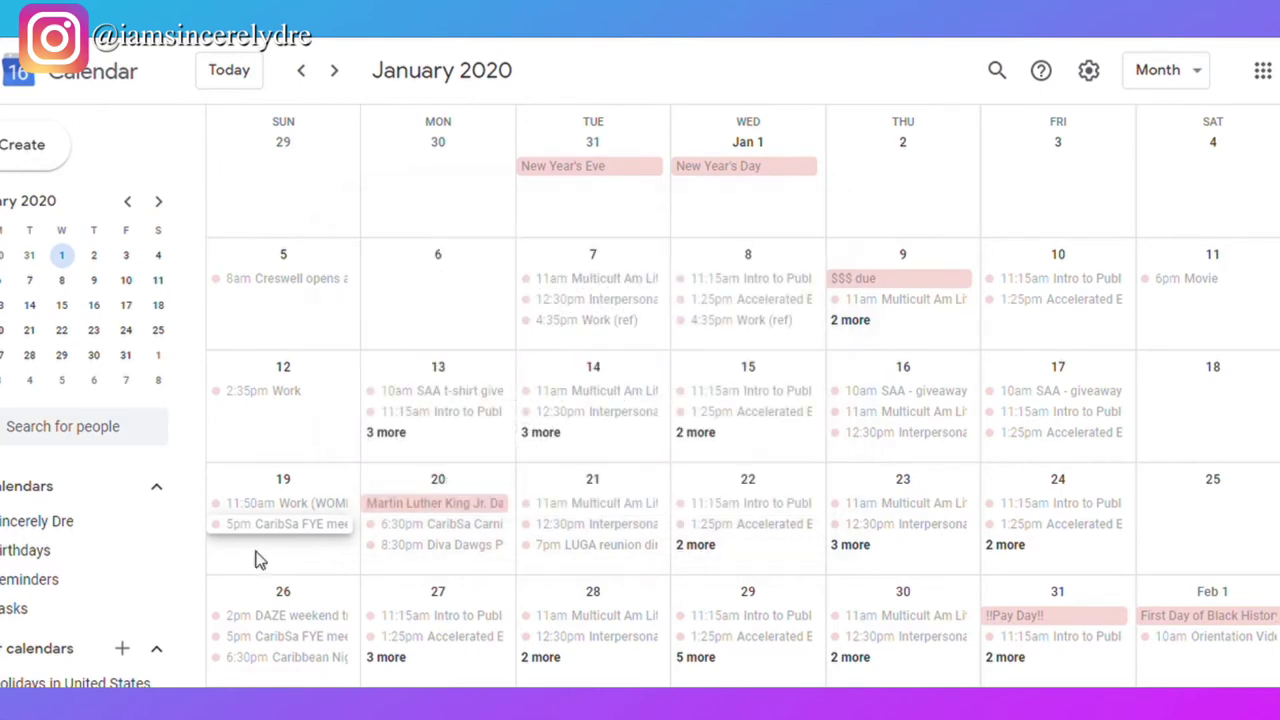
left_click(276, 645)
left_click(803, 353)
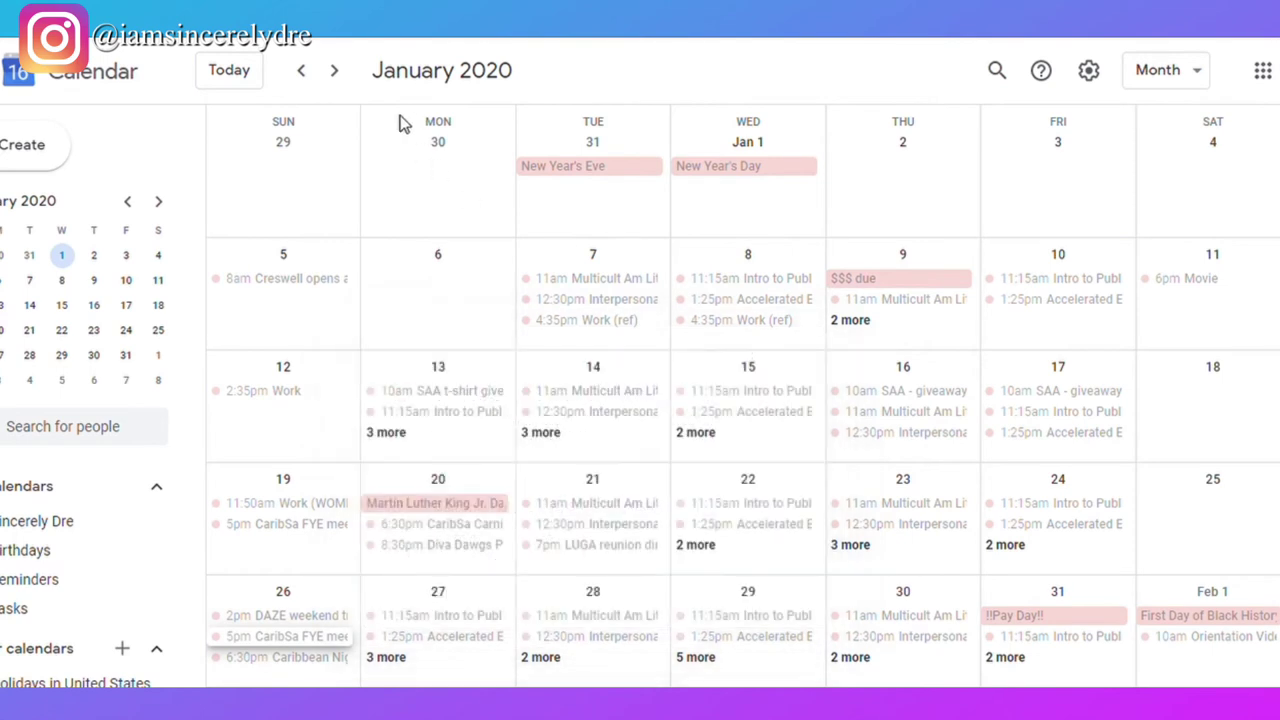
left_click(337, 77)
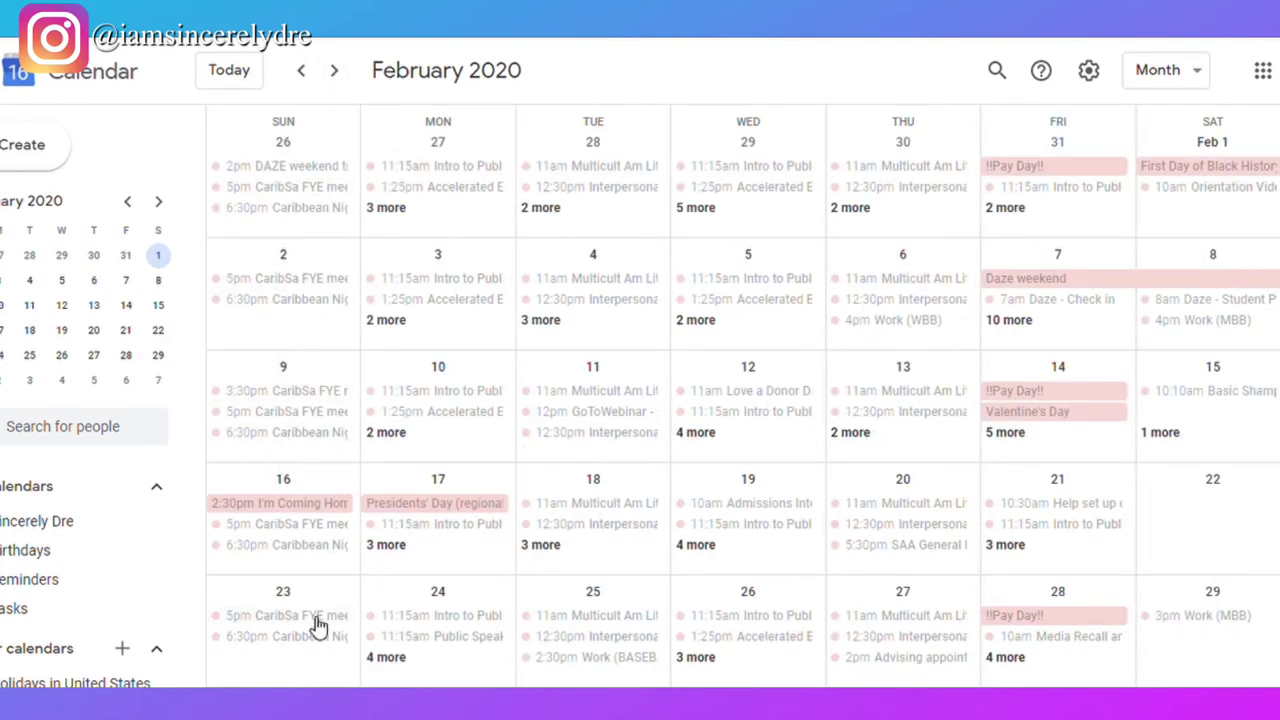
left_click(303, 71)
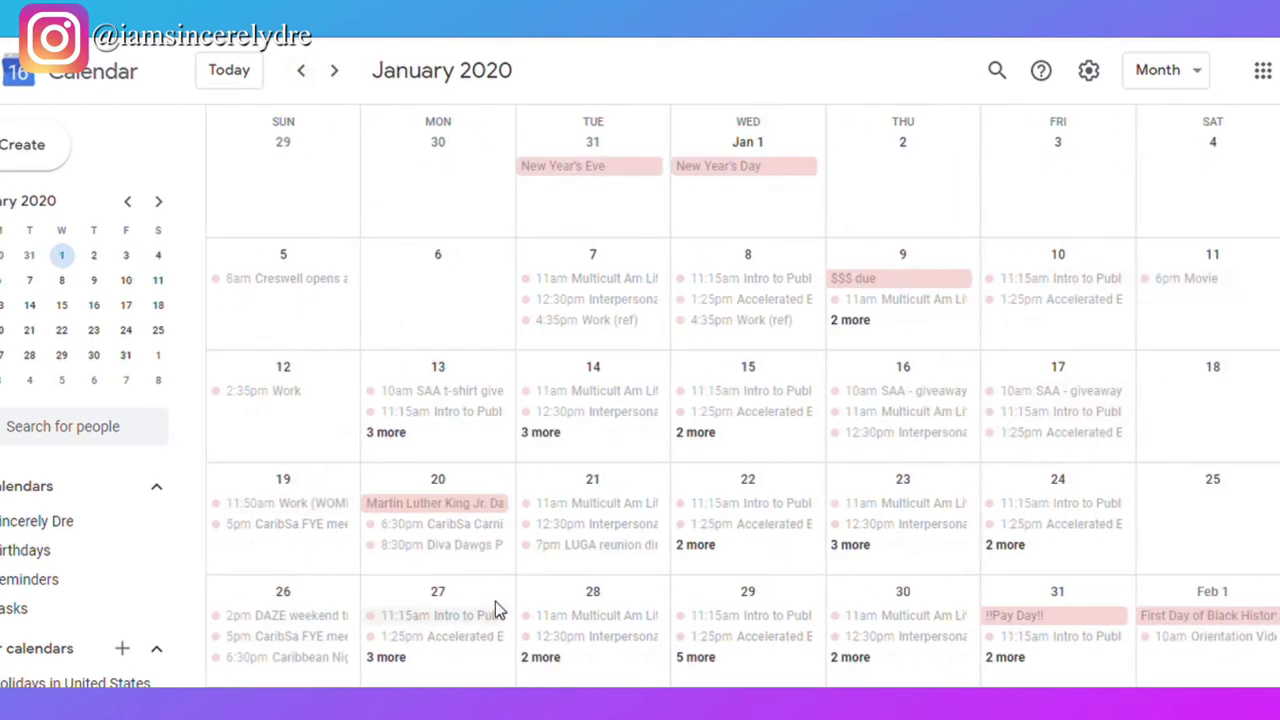
List all events on January 22 and on January 29
left_click(697, 545)
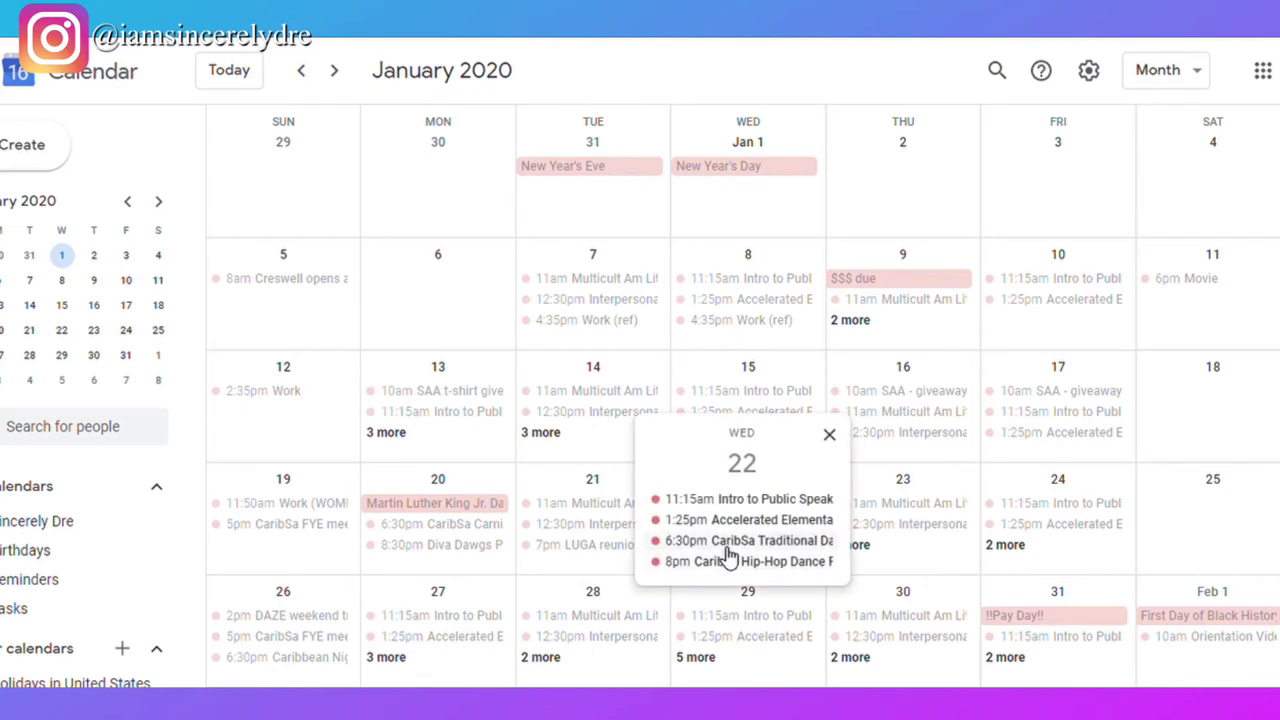
left_click(796, 602)
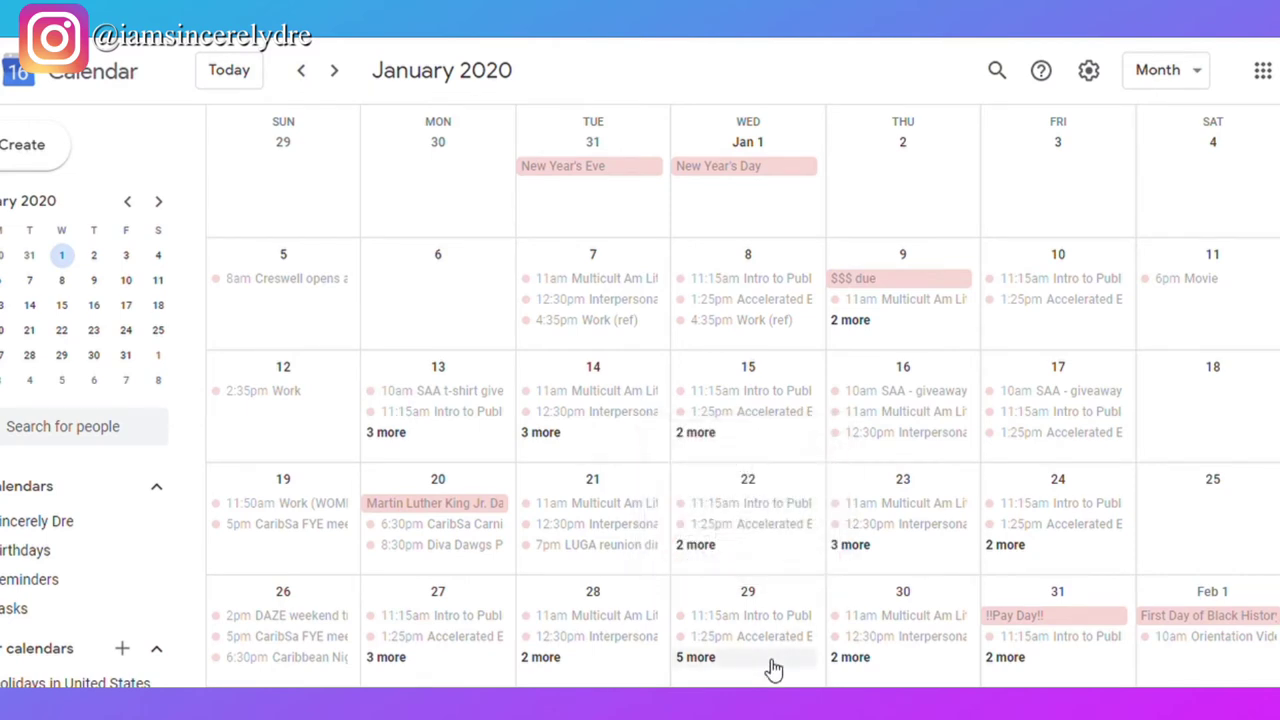
left_click(770, 664)
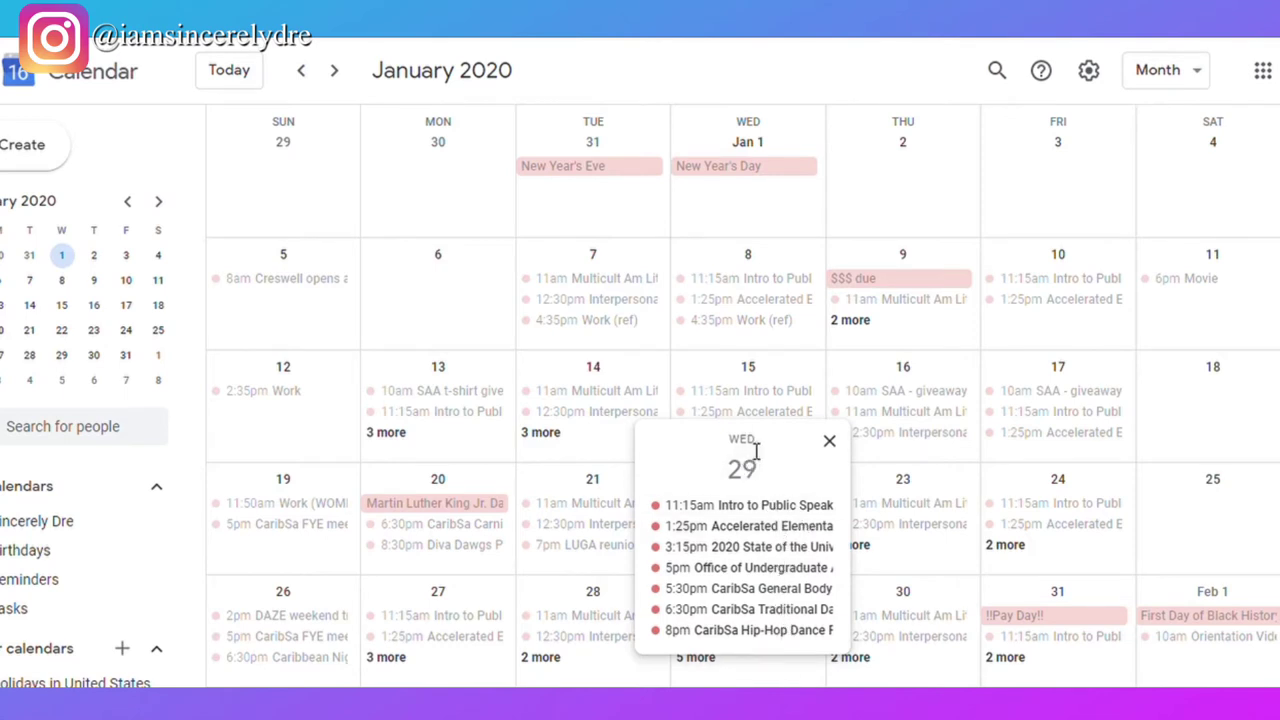
Compare the times and locations of CaribSa General Body Meeting and Office of Undergraduate Admissions Internship info meeting on January 29
left_click(775, 592)
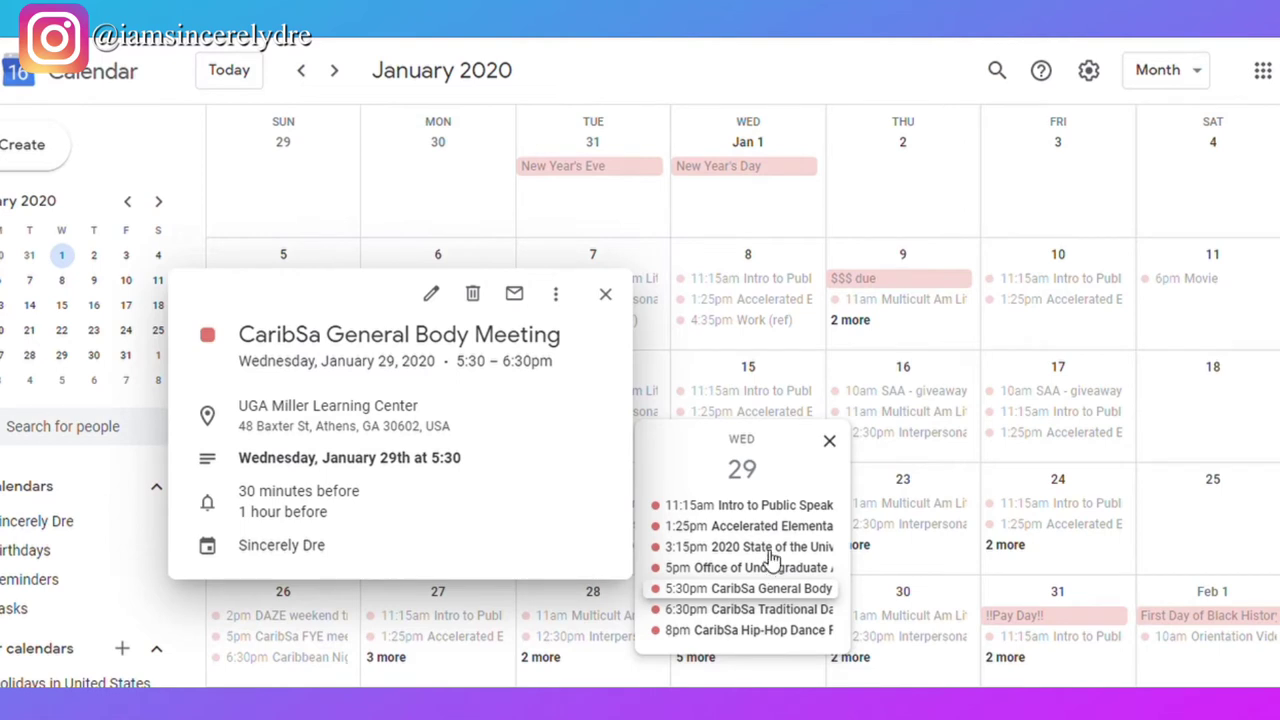
left_click(706, 568)
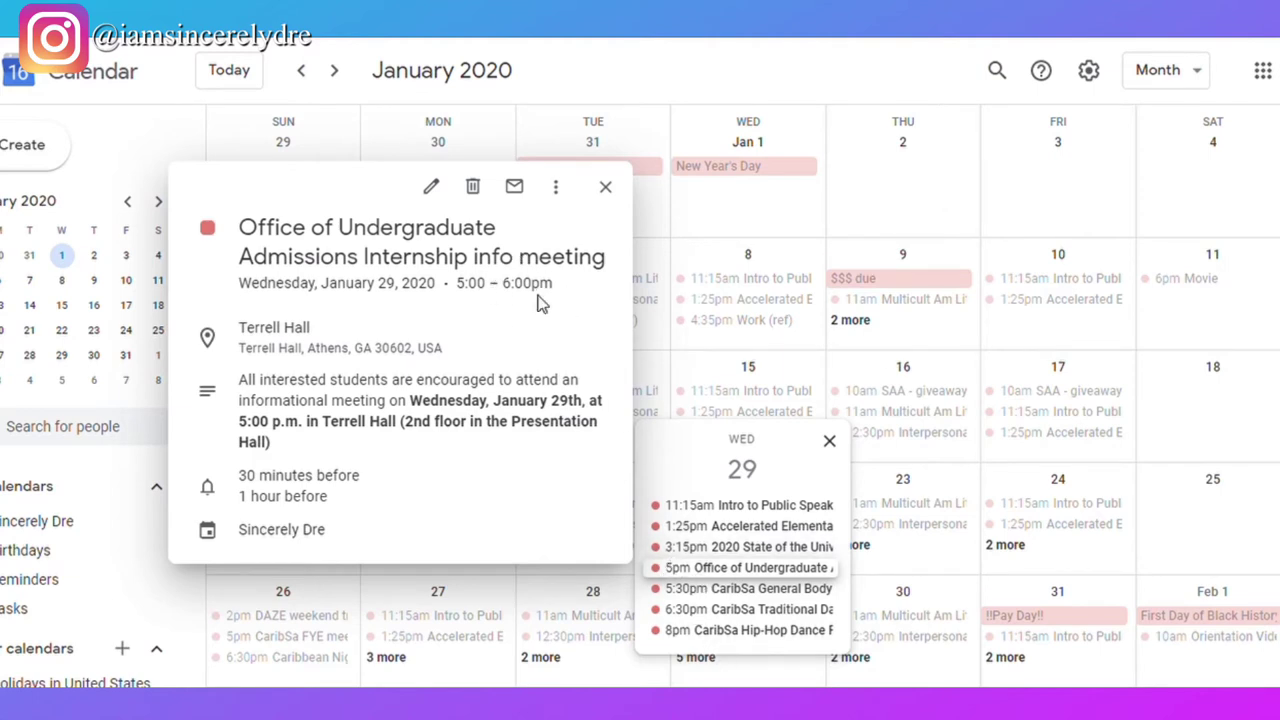
left_click(700, 595)
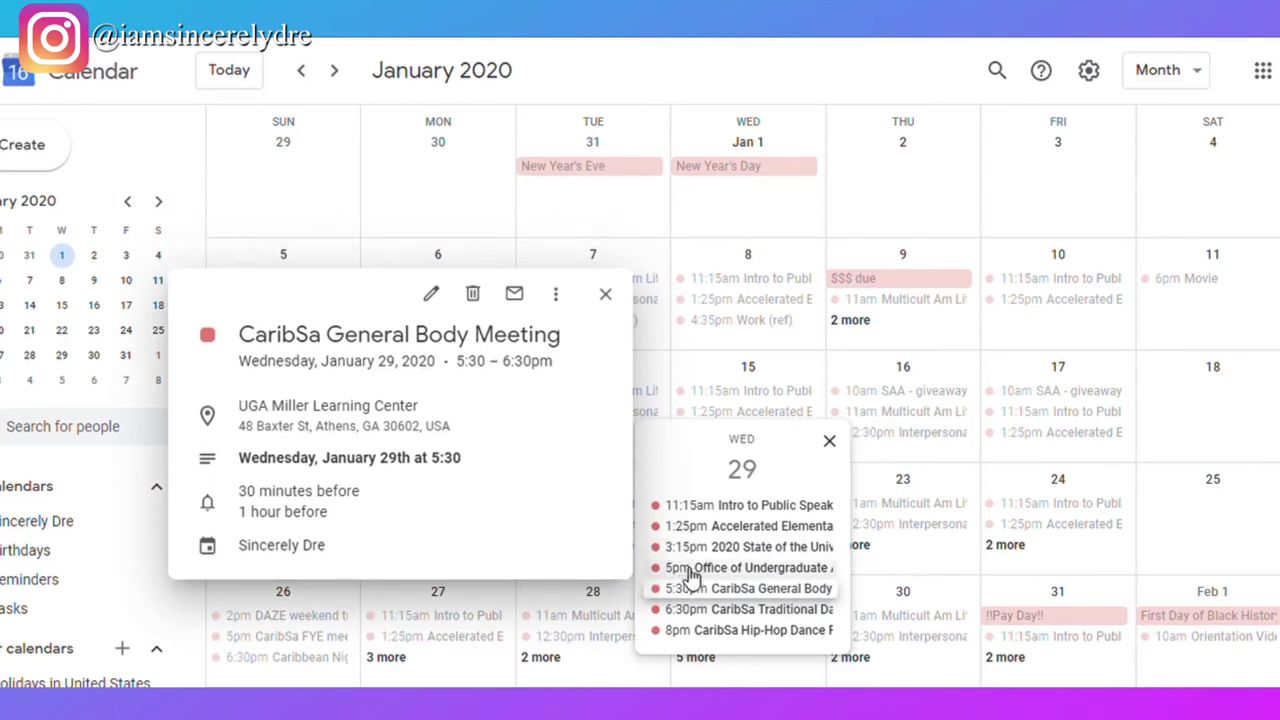
left_click(698, 572)
left_click(705, 594)
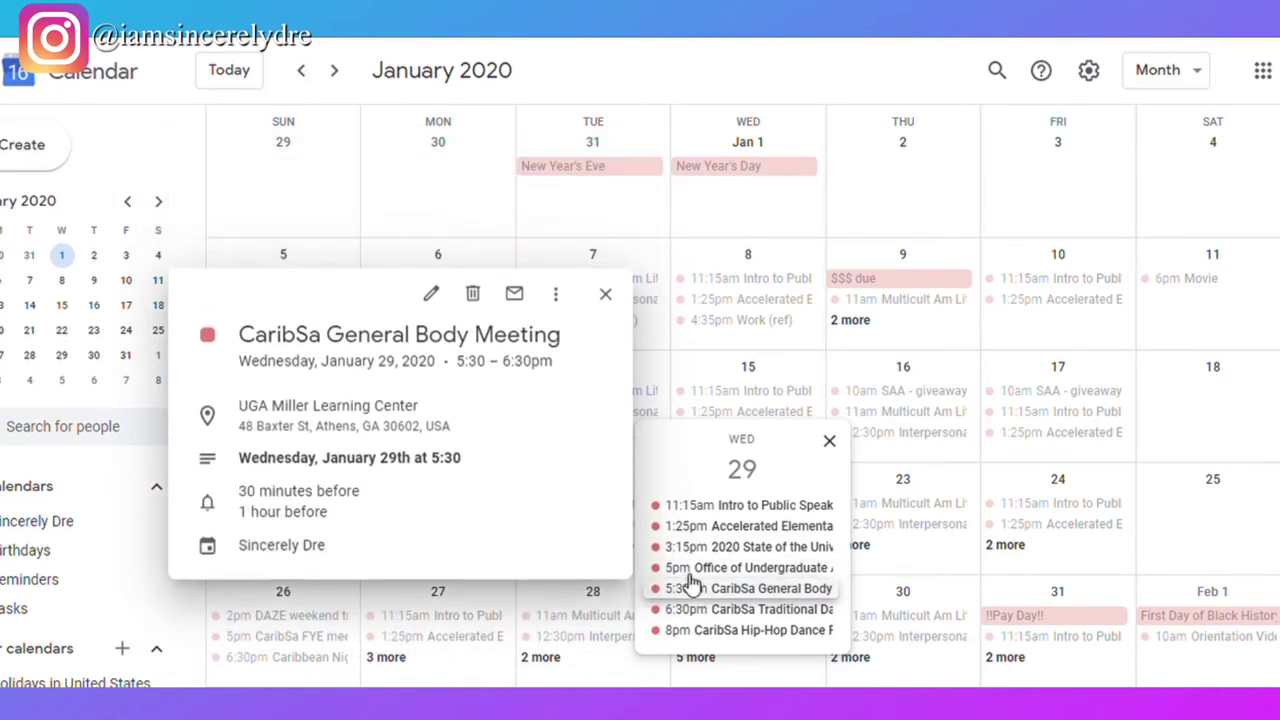
left_click(688, 578)
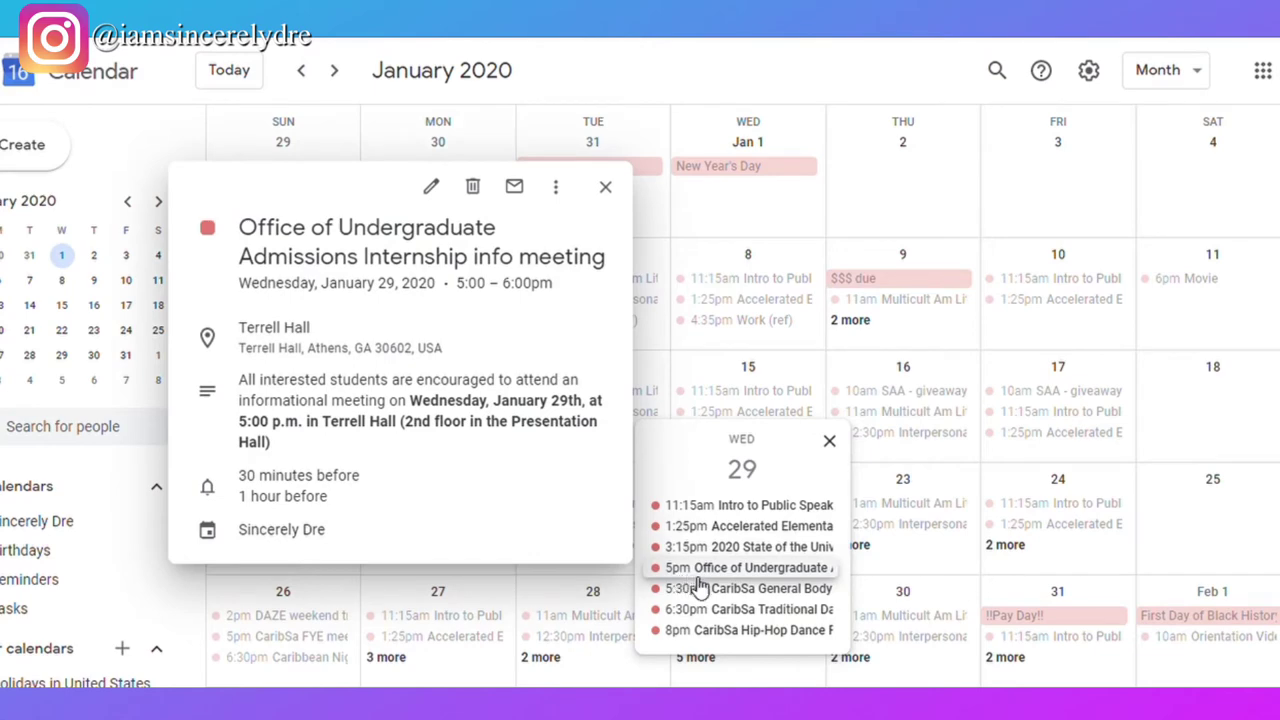
left_click(712, 596)
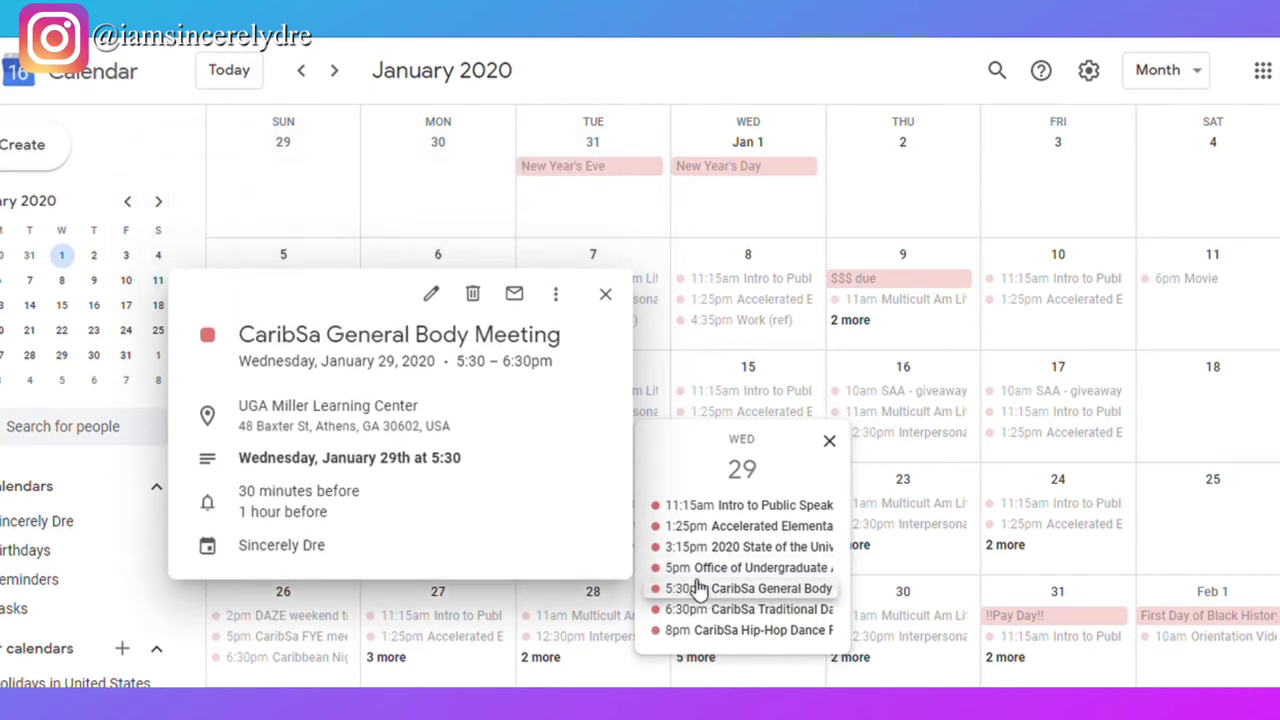
left_click(682, 570)
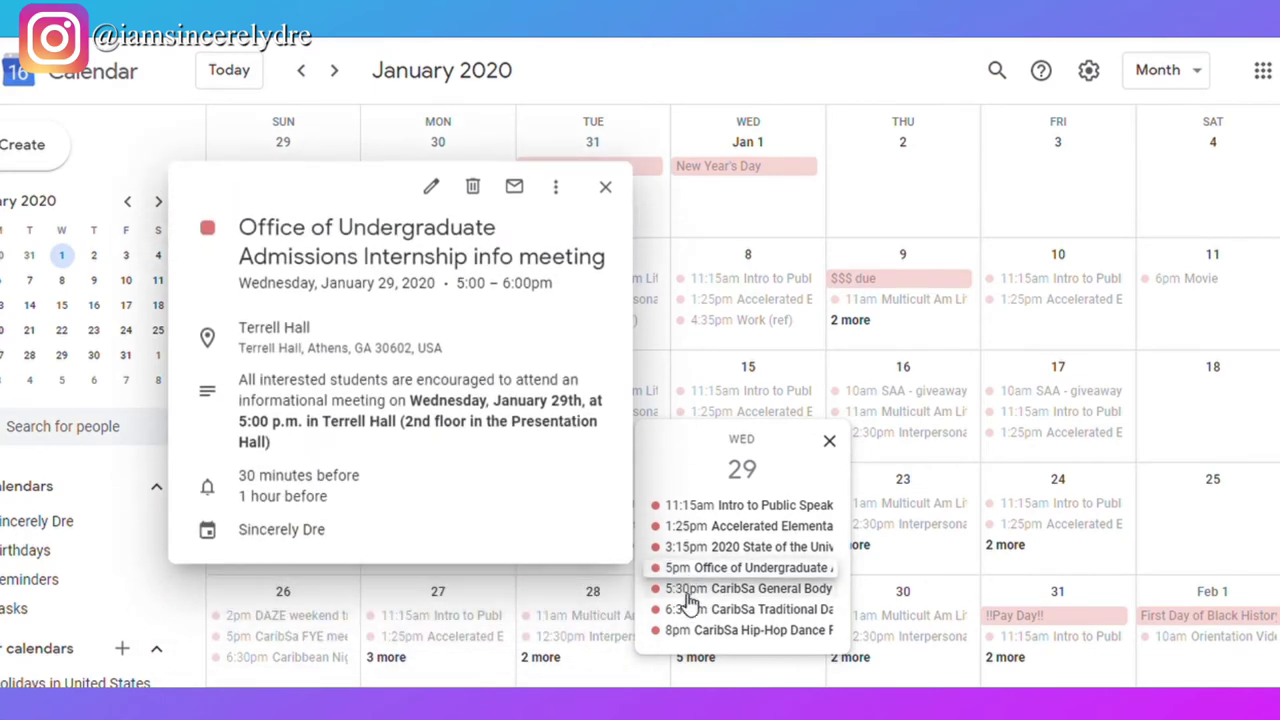
left_click(690, 596)
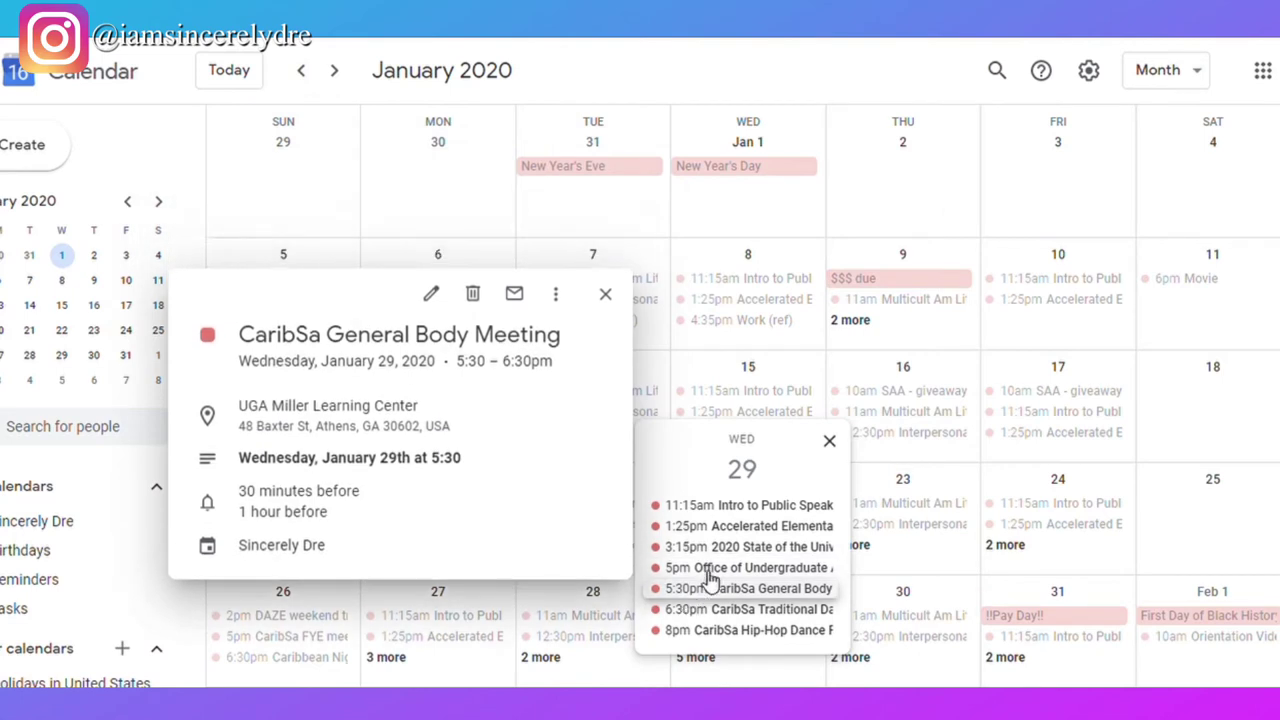
left_click(790, 568)
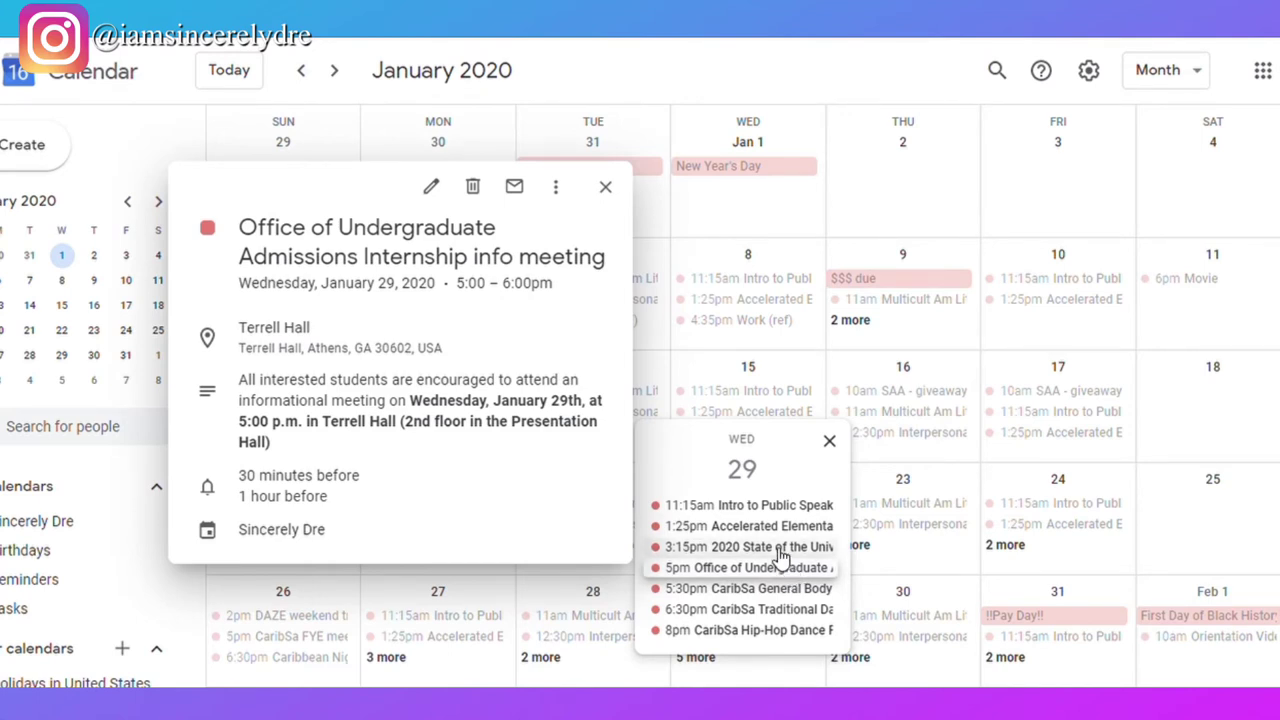
View the January 29 details of 2020 State of the University Address, CaribSa General Body Meeting and CaribSa Traditional Dance Practice
left_click(781, 550)
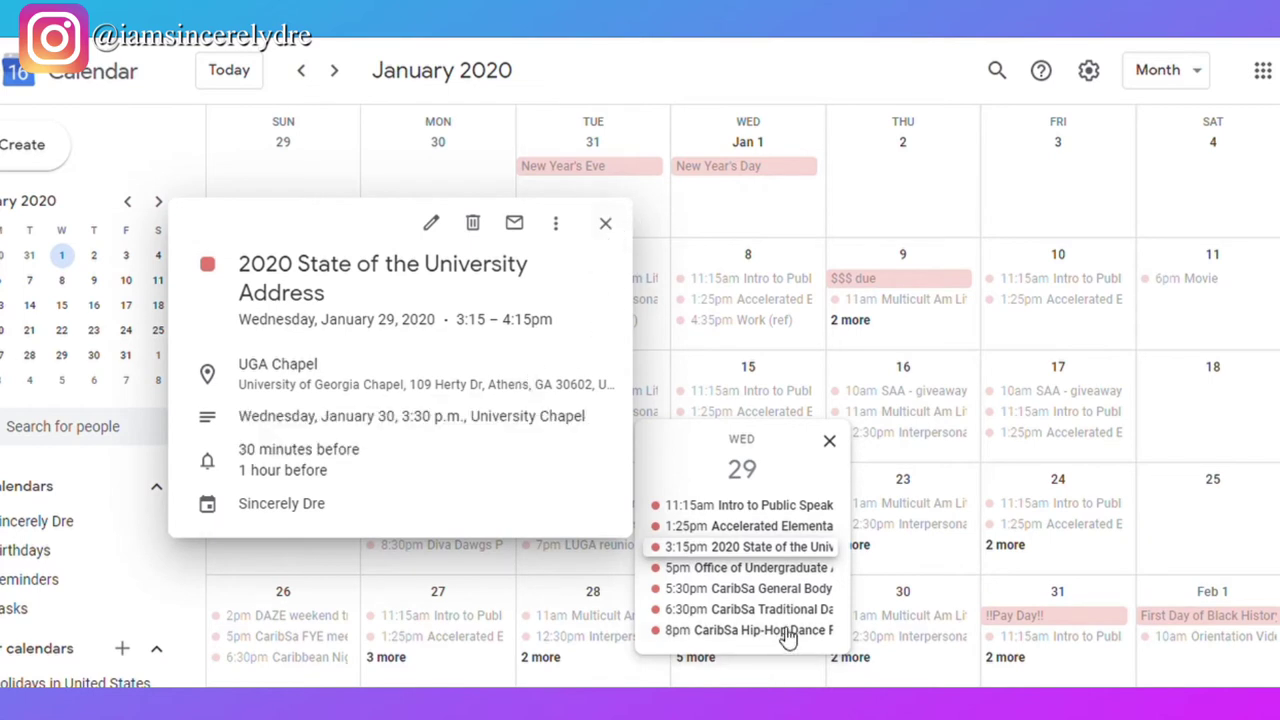
left_click(802, 592)
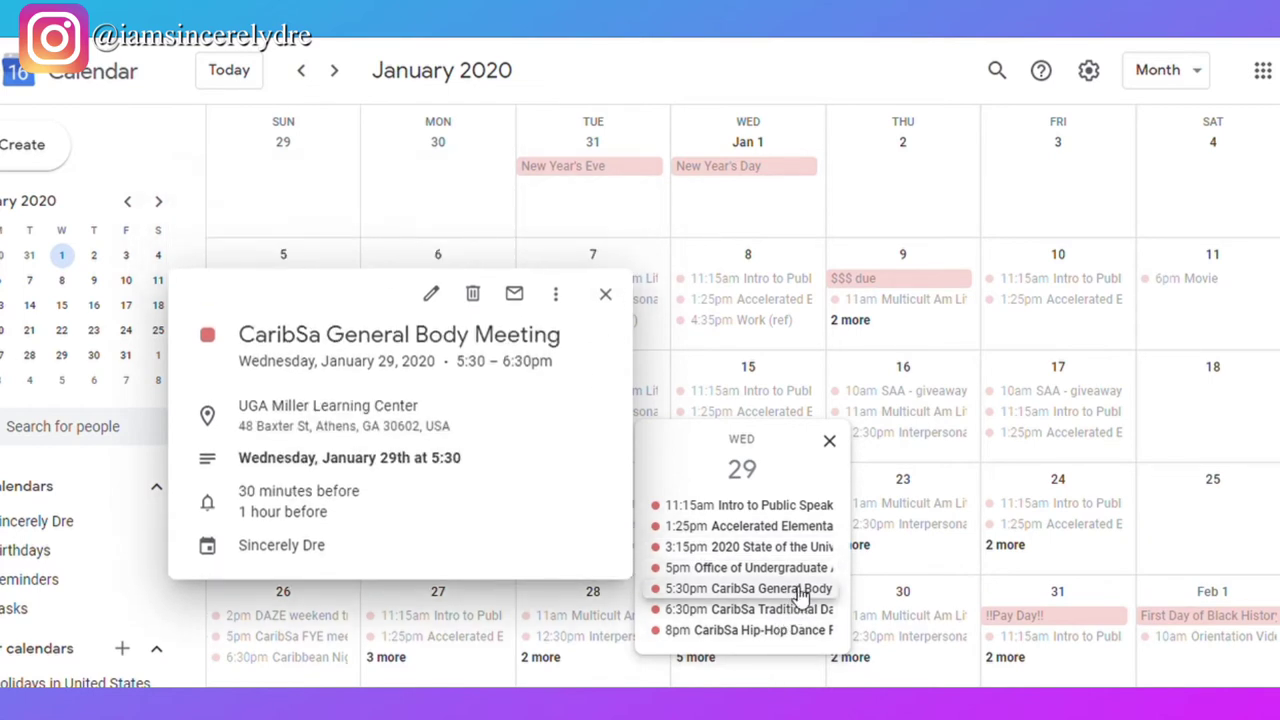
left_click(810, 620)
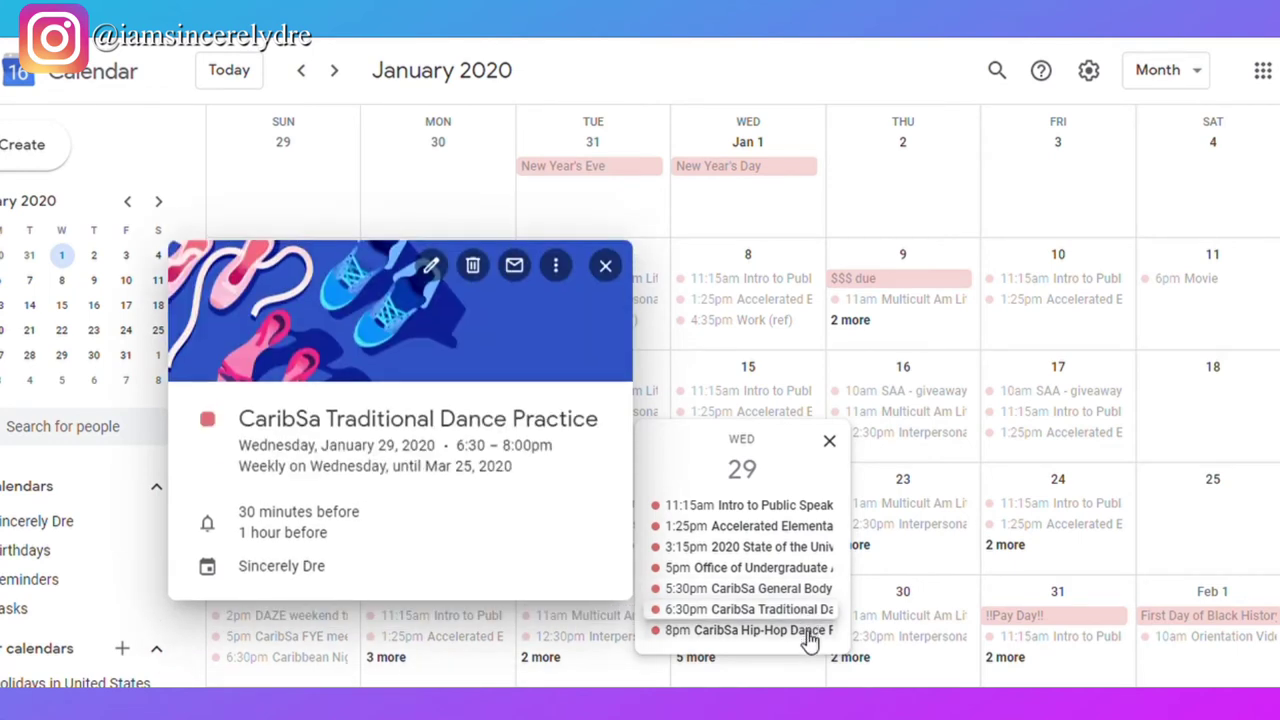
View the January 29 details of CaribSa Hip-Hop Dance Practice and close the day's event list
left_click(810, 632)
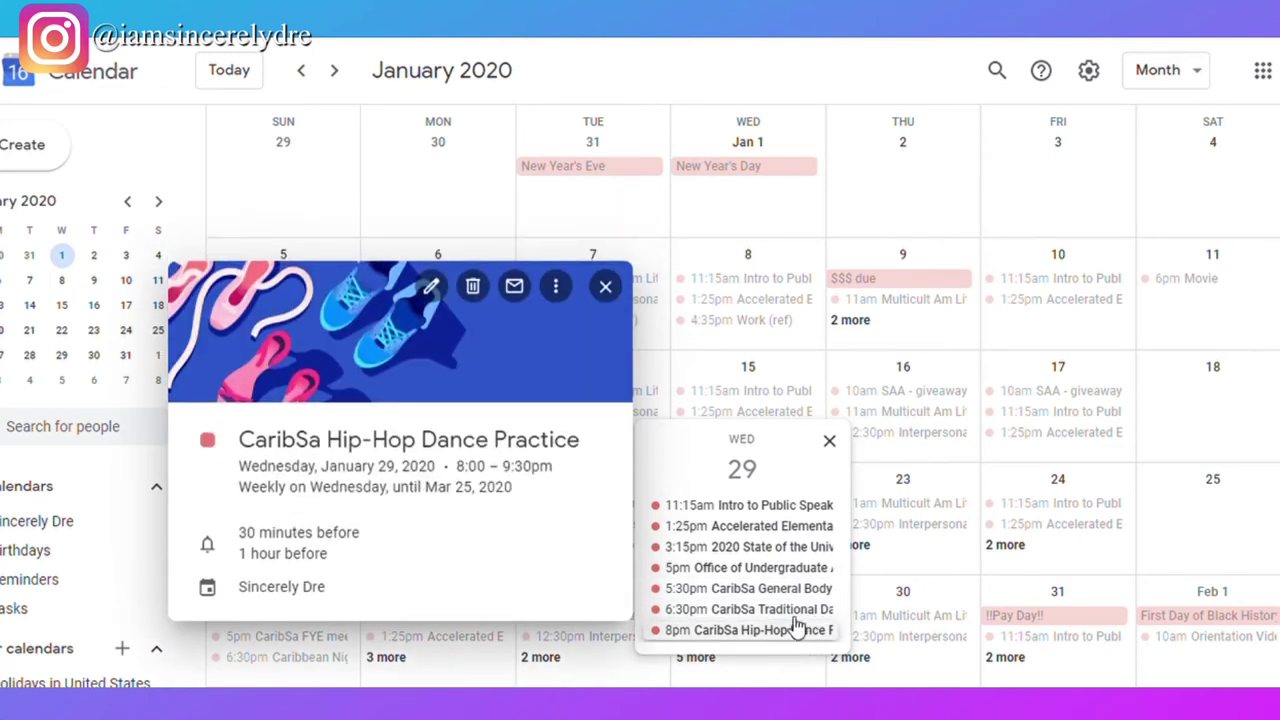
left_click(830, 446)
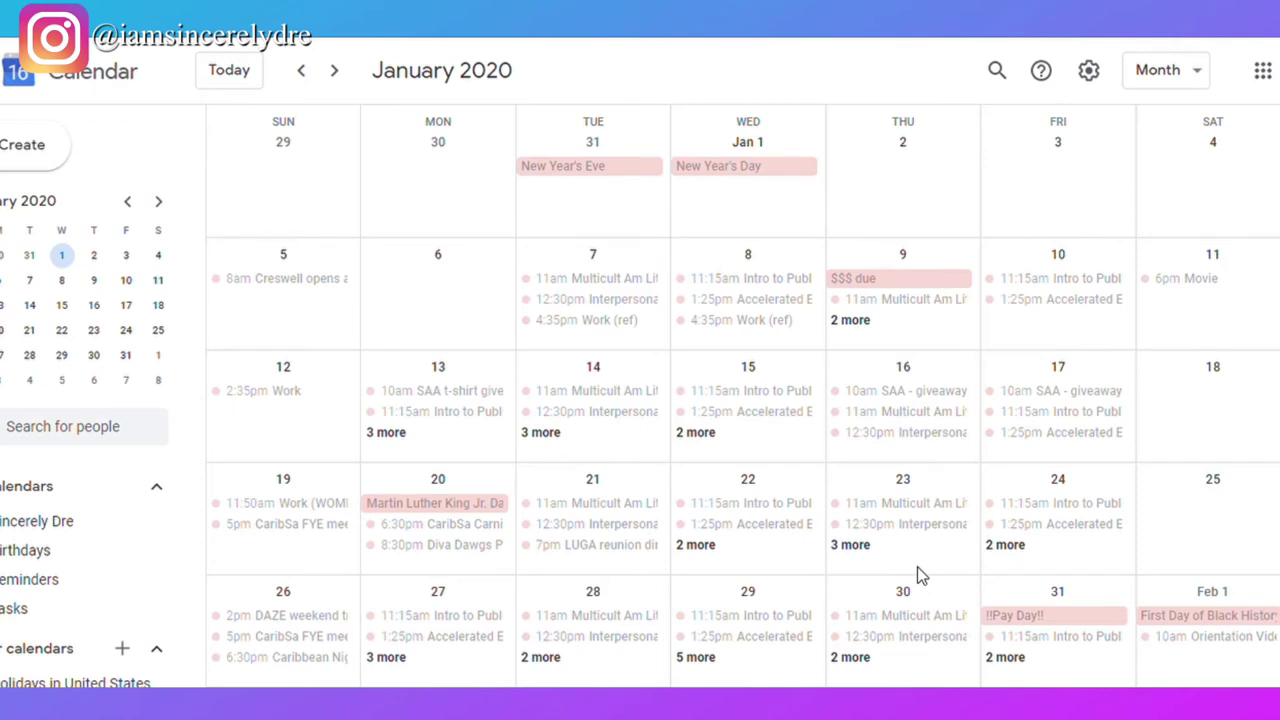
Compare the January 16 details of SAA - giveaway with the Multicult Am Lit and Interpersonal Communication classes
left_click(903, 395)
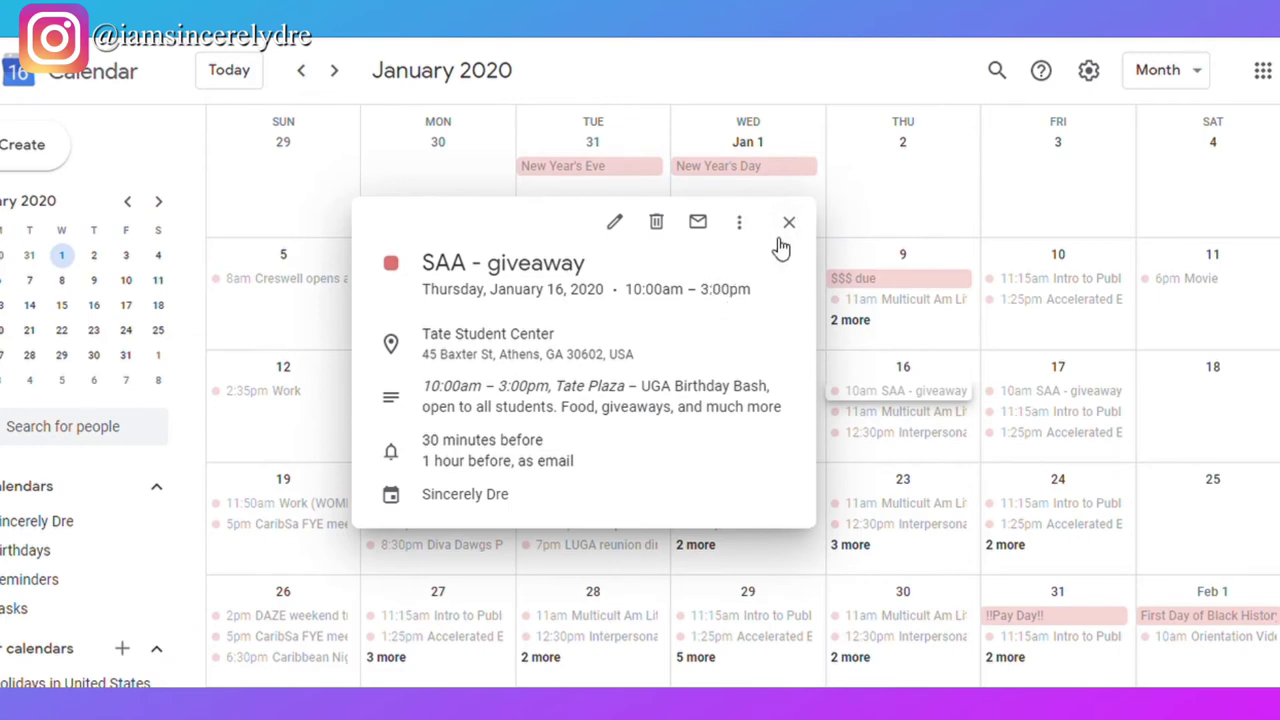
left_click(840, 286)
left_click(854, 404)
left_click(886, 414)
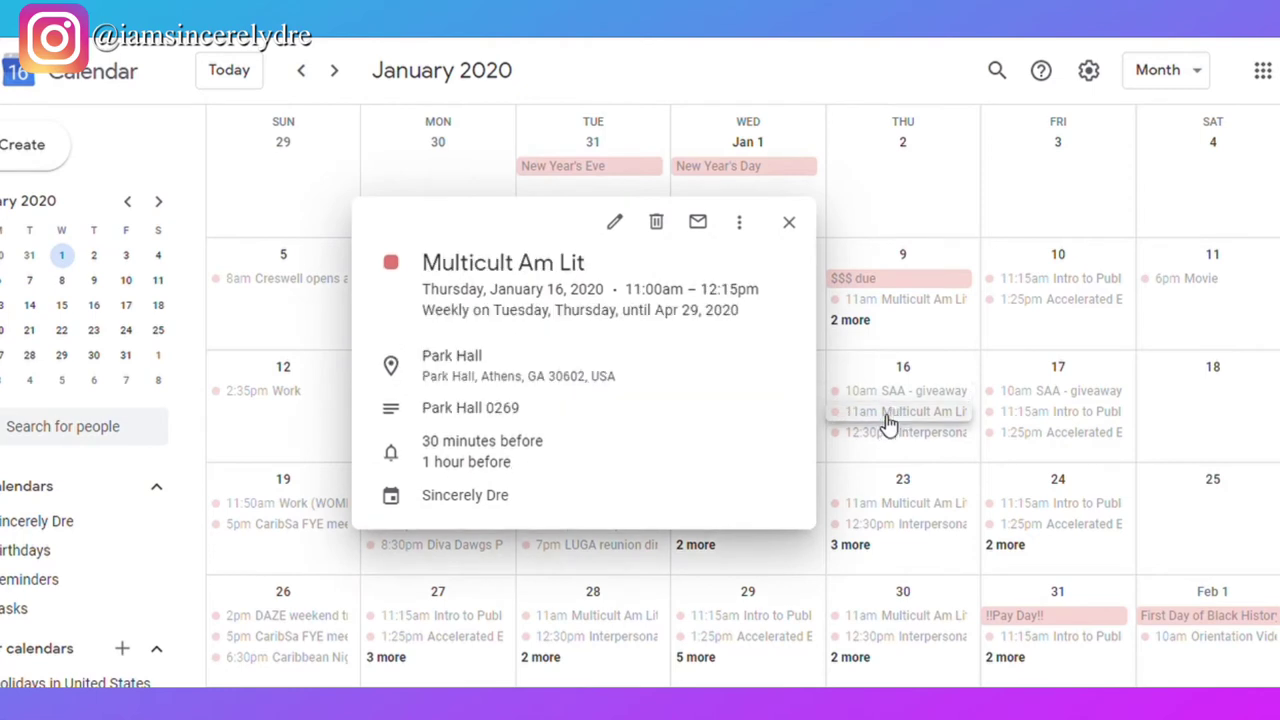
left_click(881, 437)
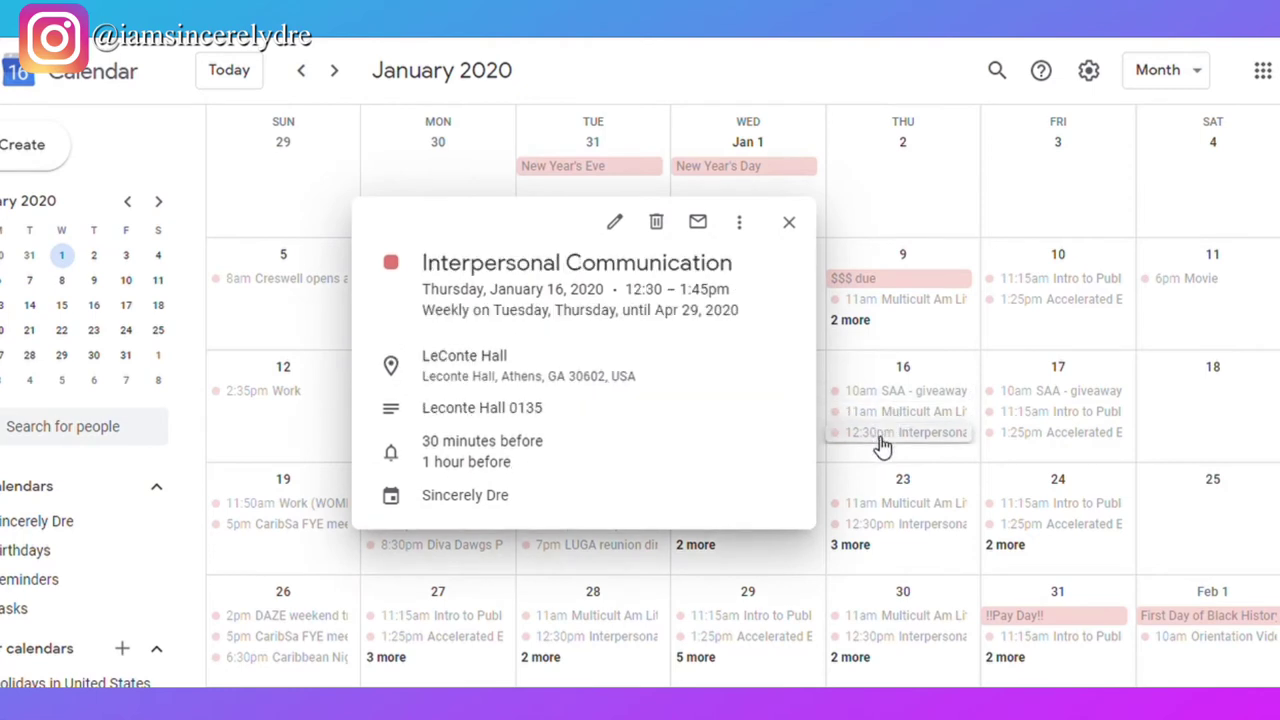
left_click(862, 393)
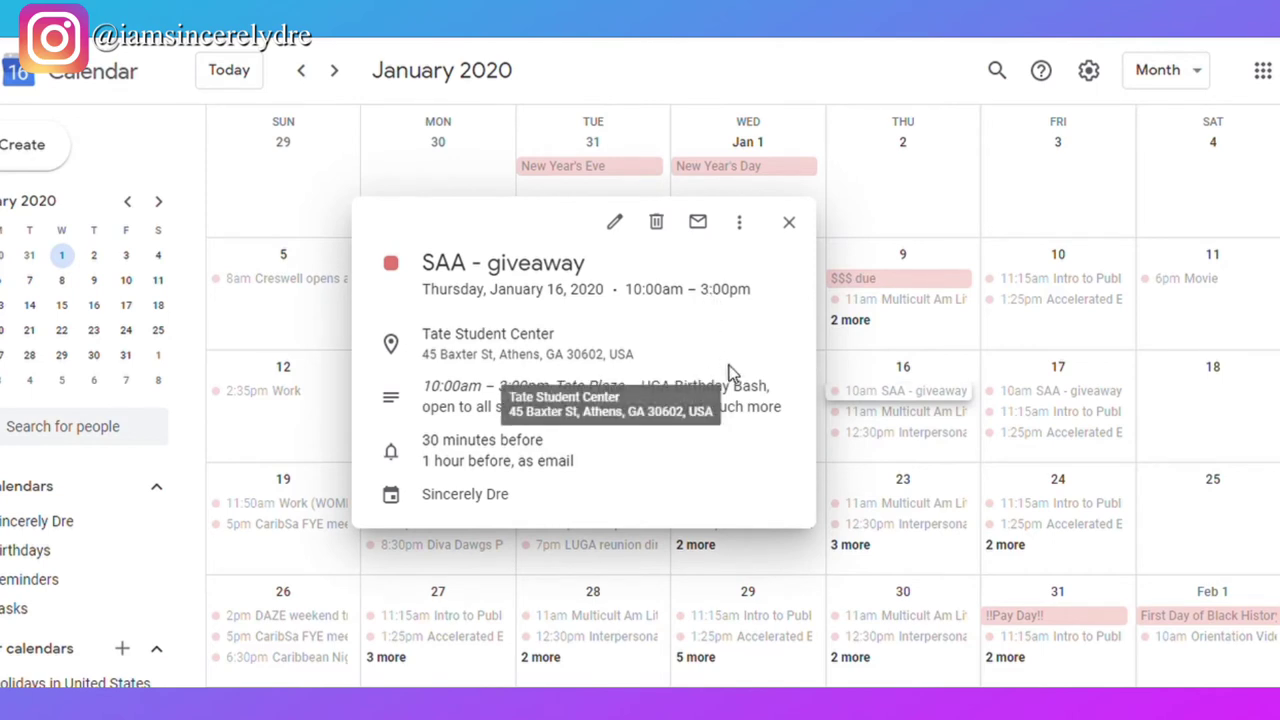
View the details of SAA - giveaway on January 17 and Orientation Video Interview on February 1
left_click(1062, 398)
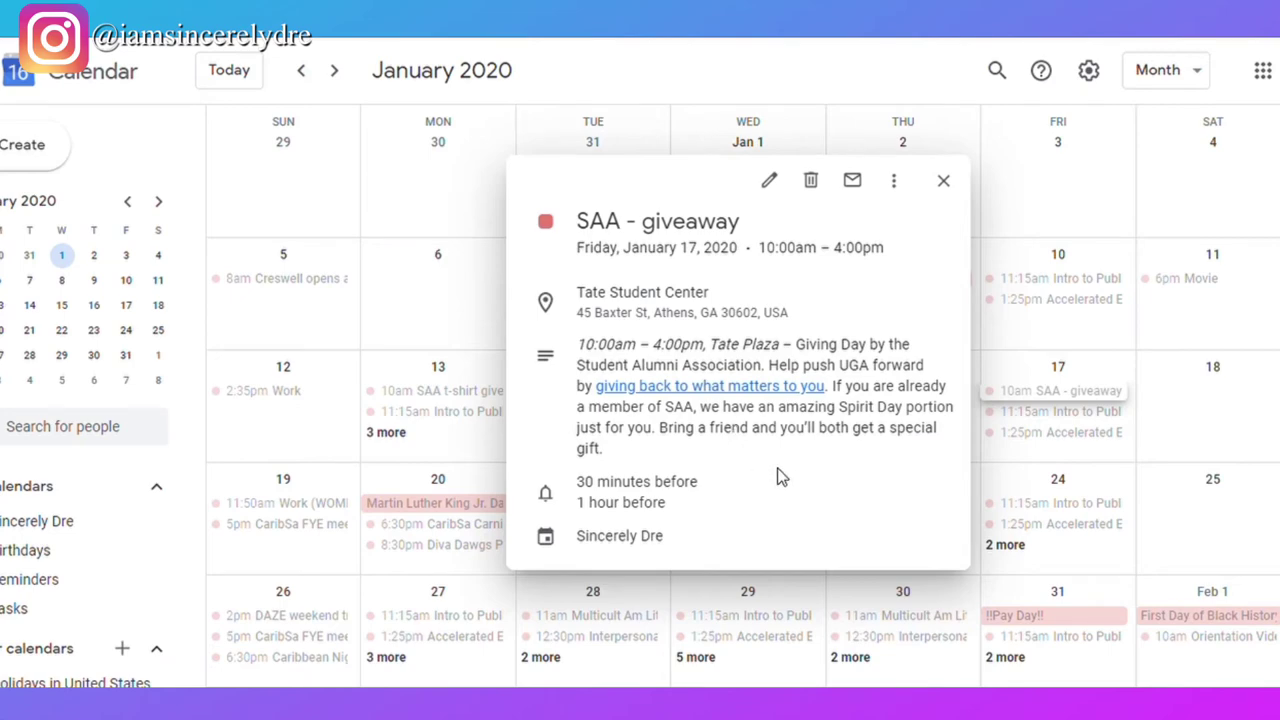
left_click(943, 183)
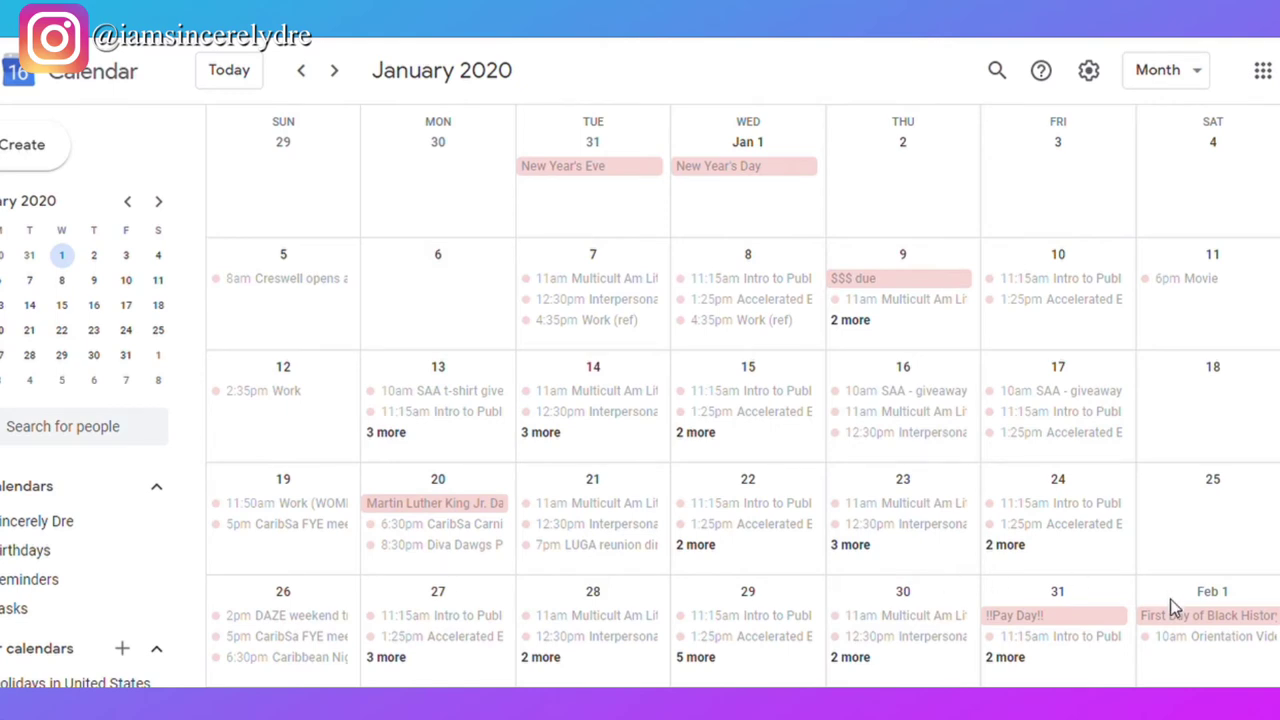
left_click(1210, 645)
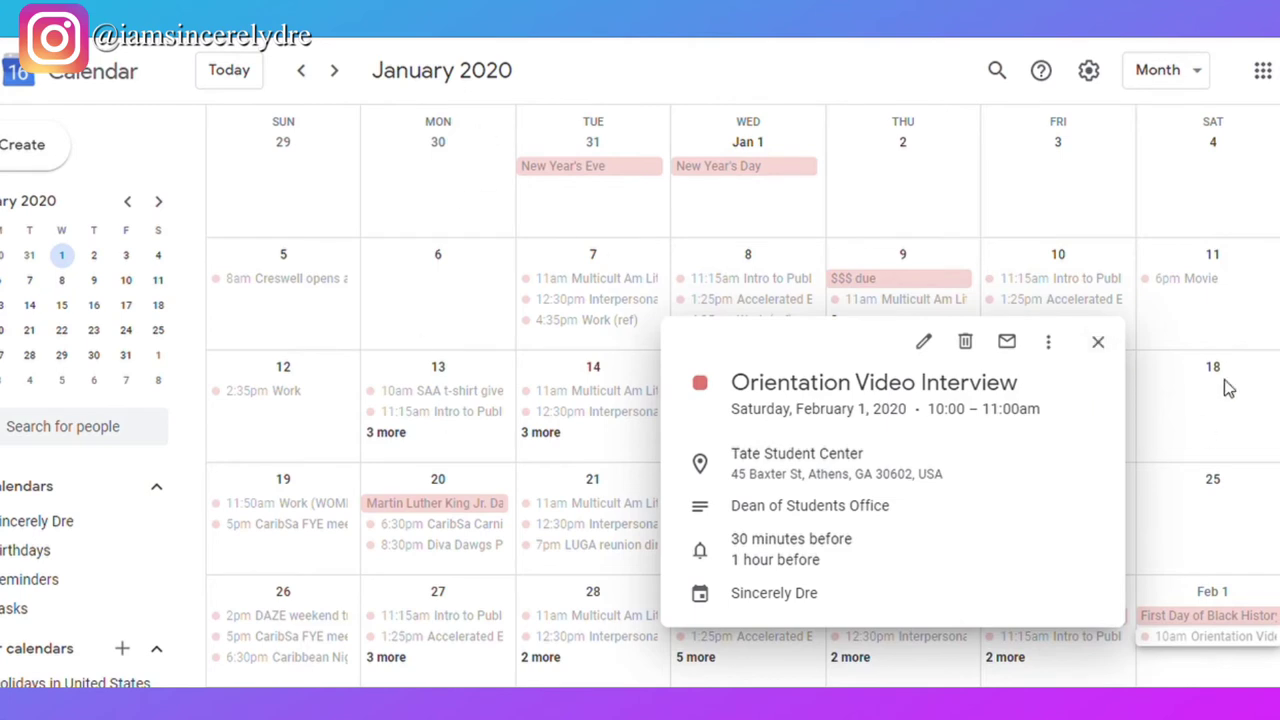
left_click(1098, 344)
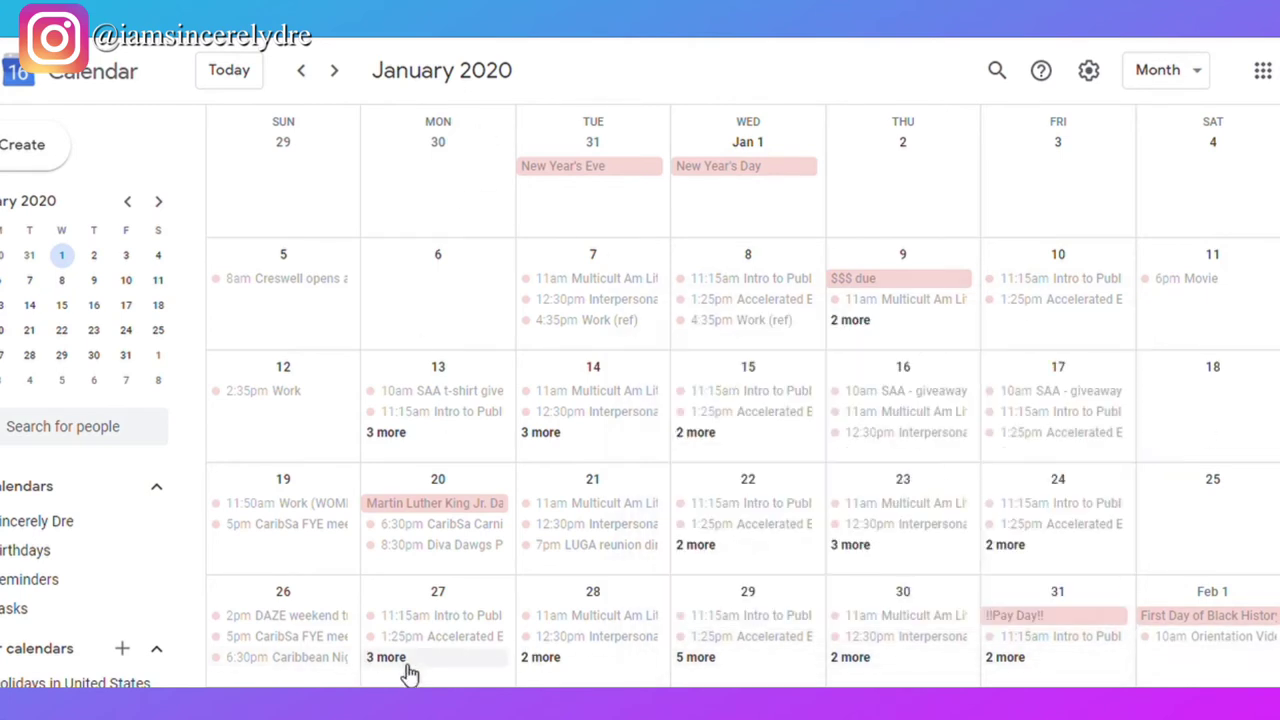
View the details of Caribbean Night Modeling practice on January 26 and the women's basketball work shift on January 19
left_click(338, 666)
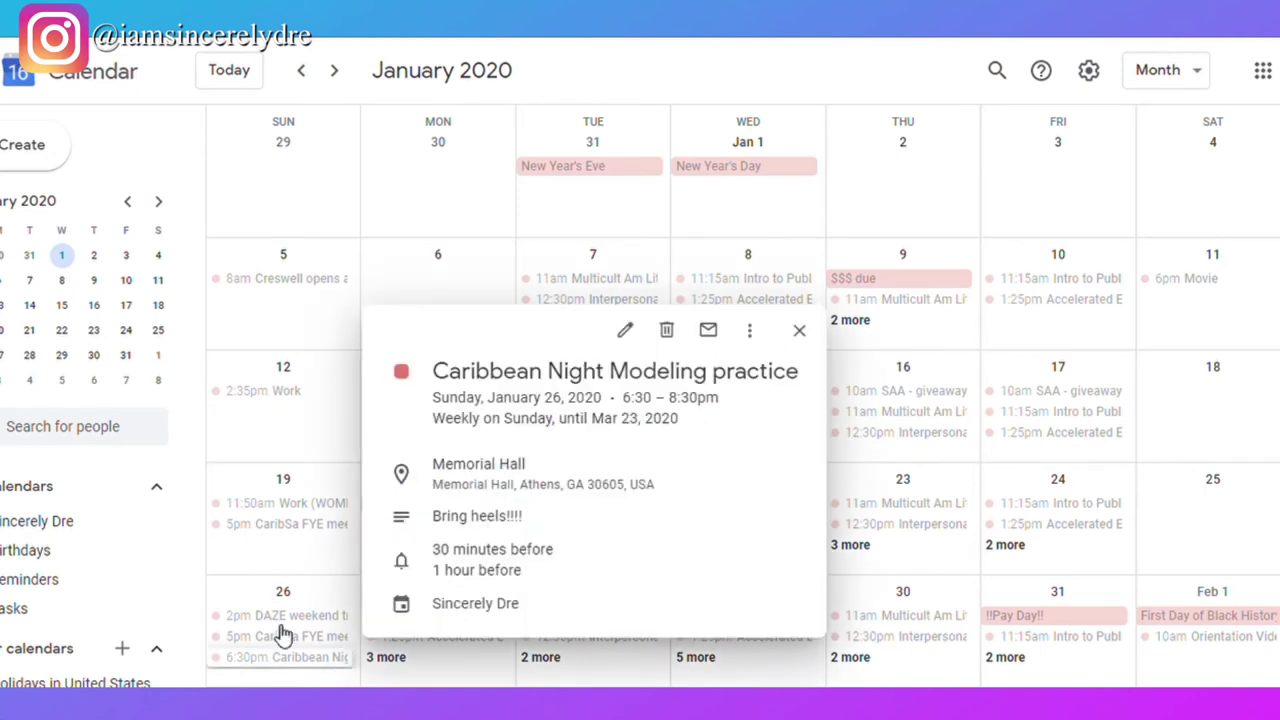
left_click(815, 331)
left_click(290, 504)
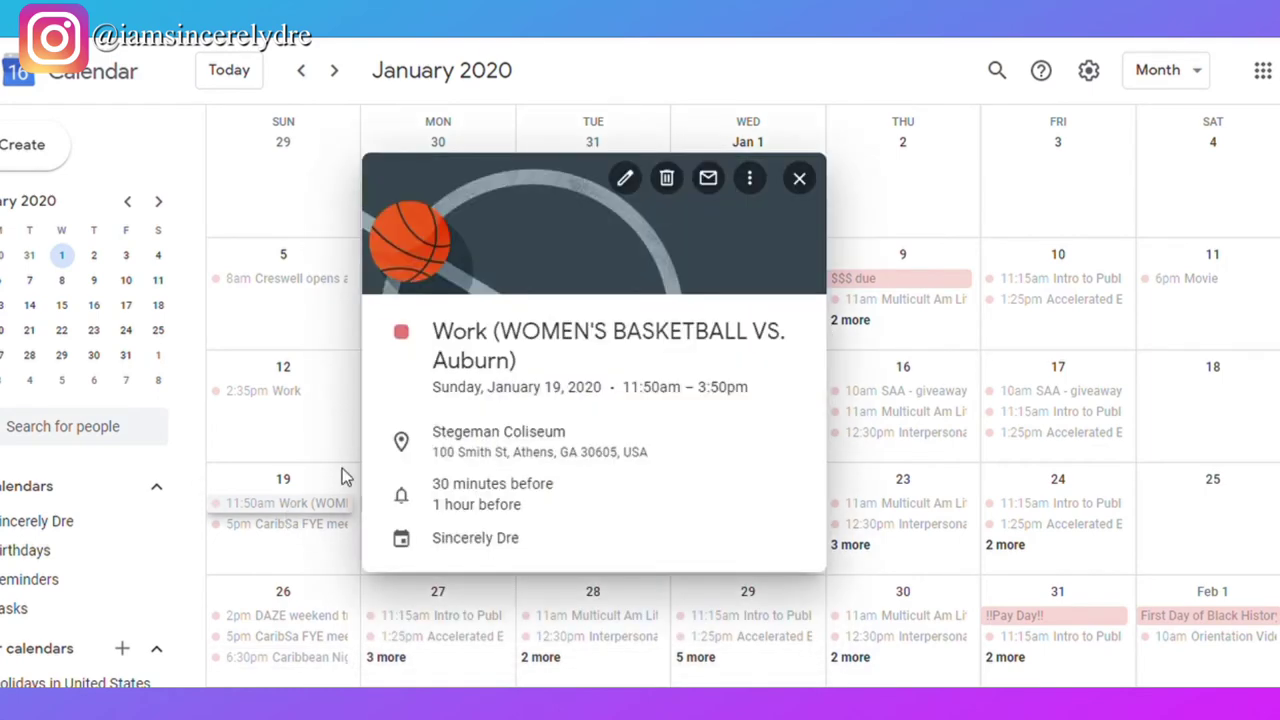
left_click(800, 180)
Show February 2020 and list all events on February 4 and January 29
key("n")
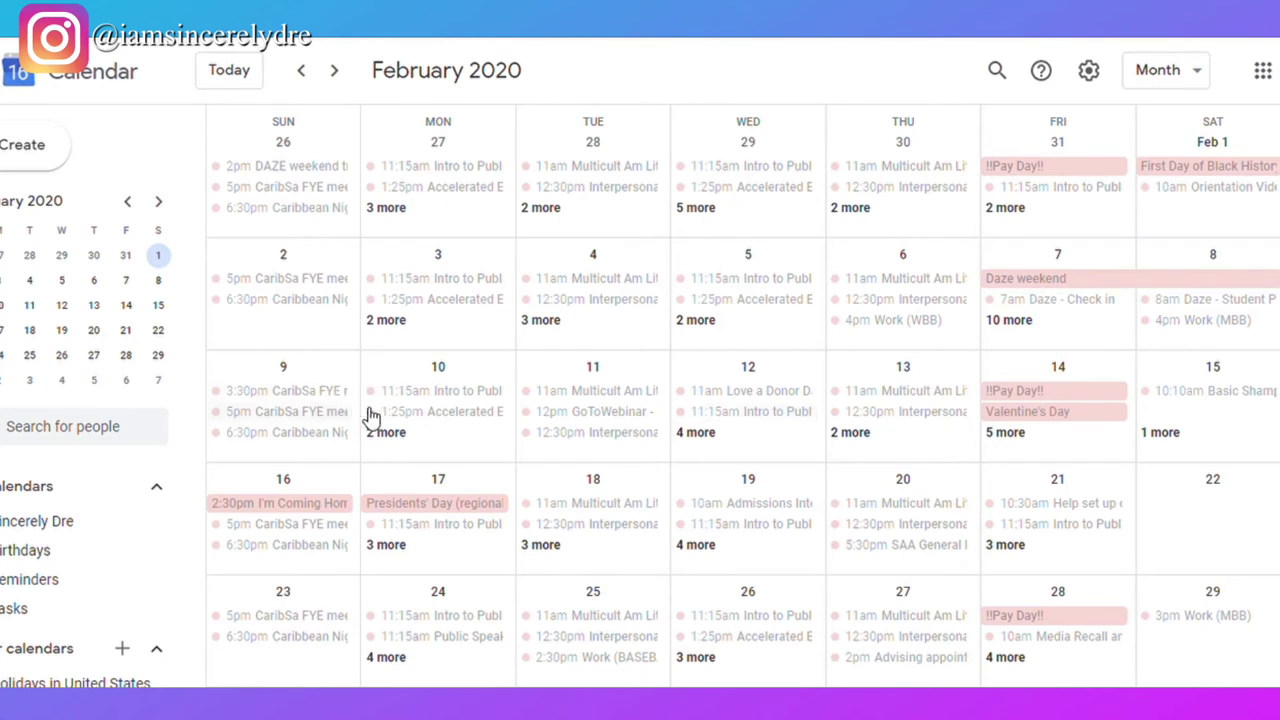
left_click(578, 322)
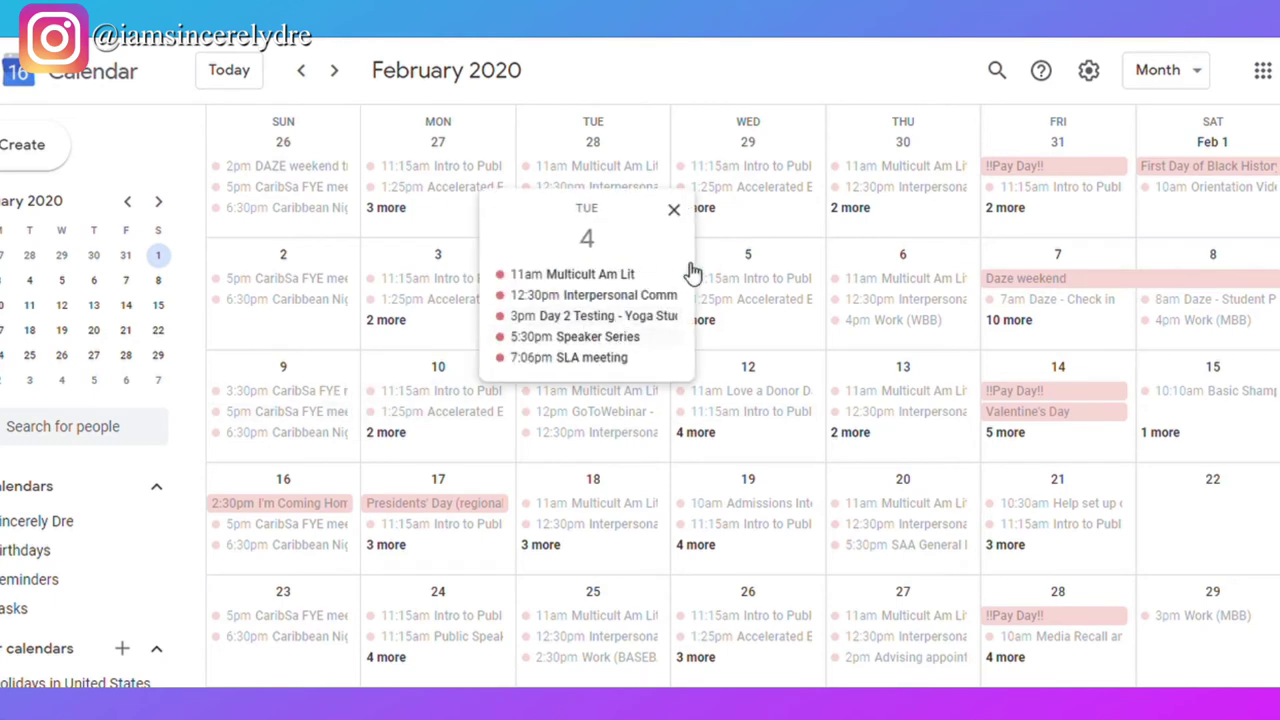
left_click(711, 218)
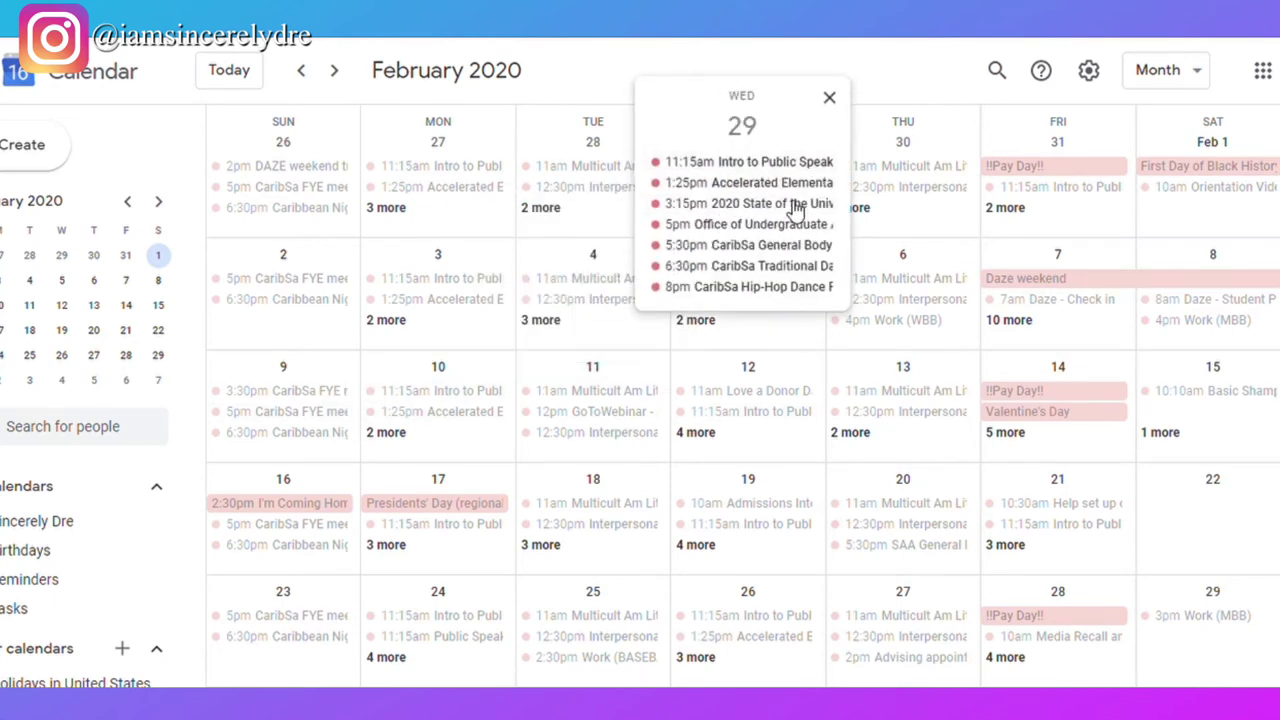
left_click(829, 97)
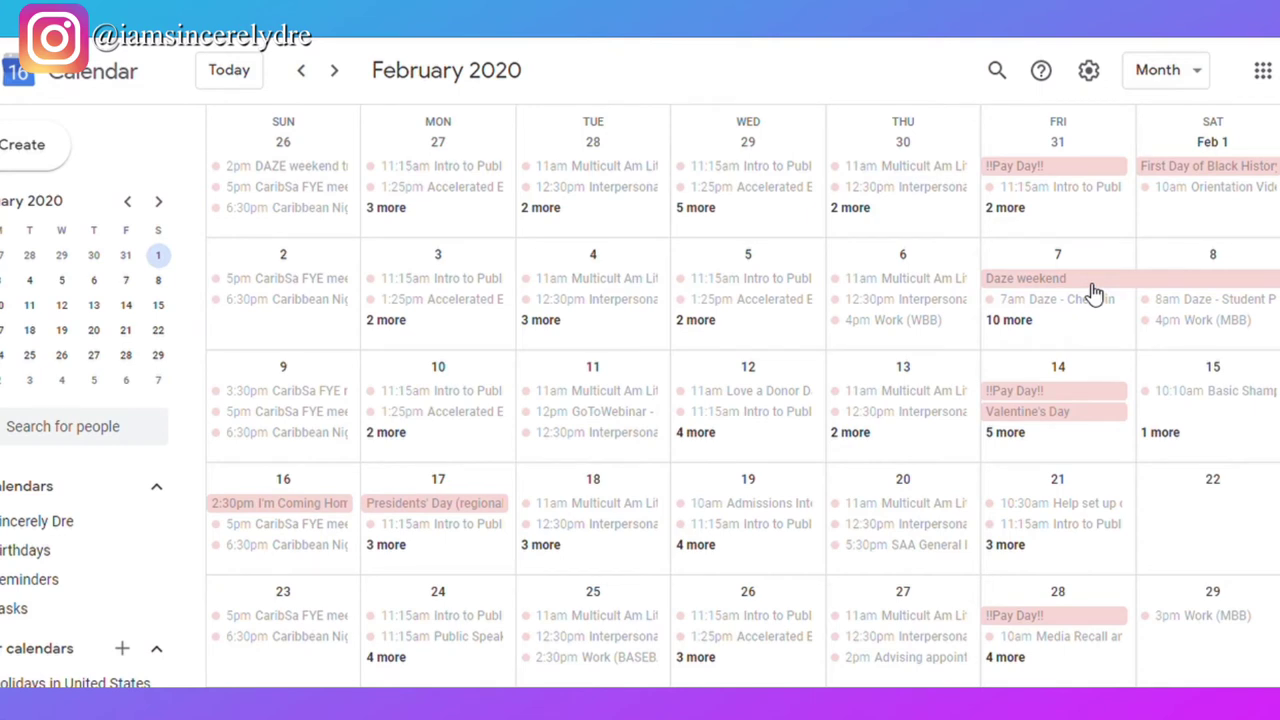
Advance the month view from February through April and May to June 2020
left_click(336, 72)
key("n")
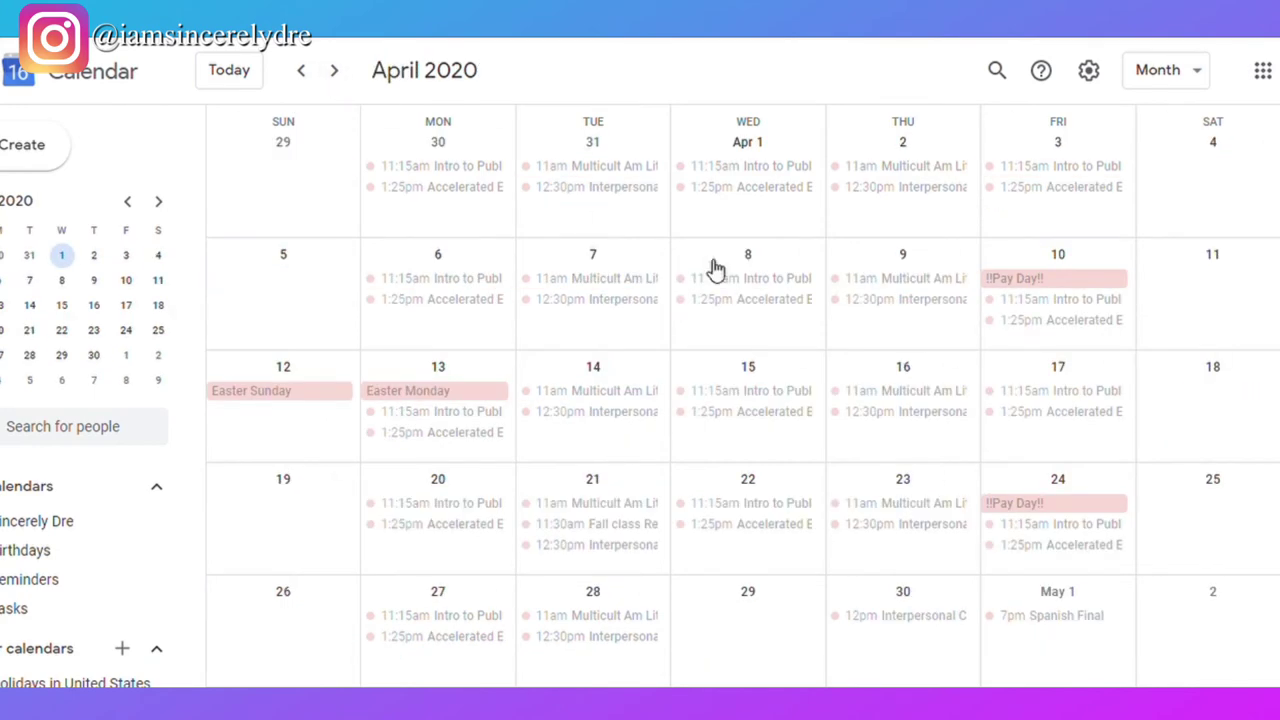
key("n")
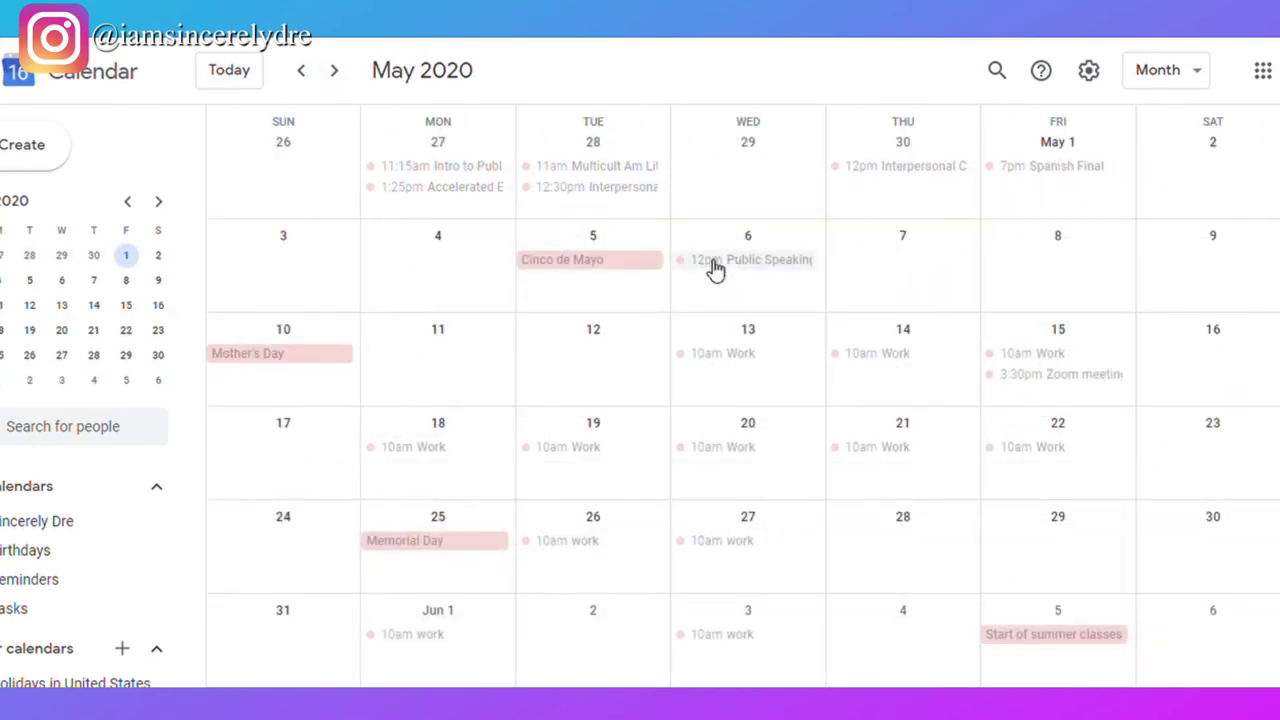
key("n")
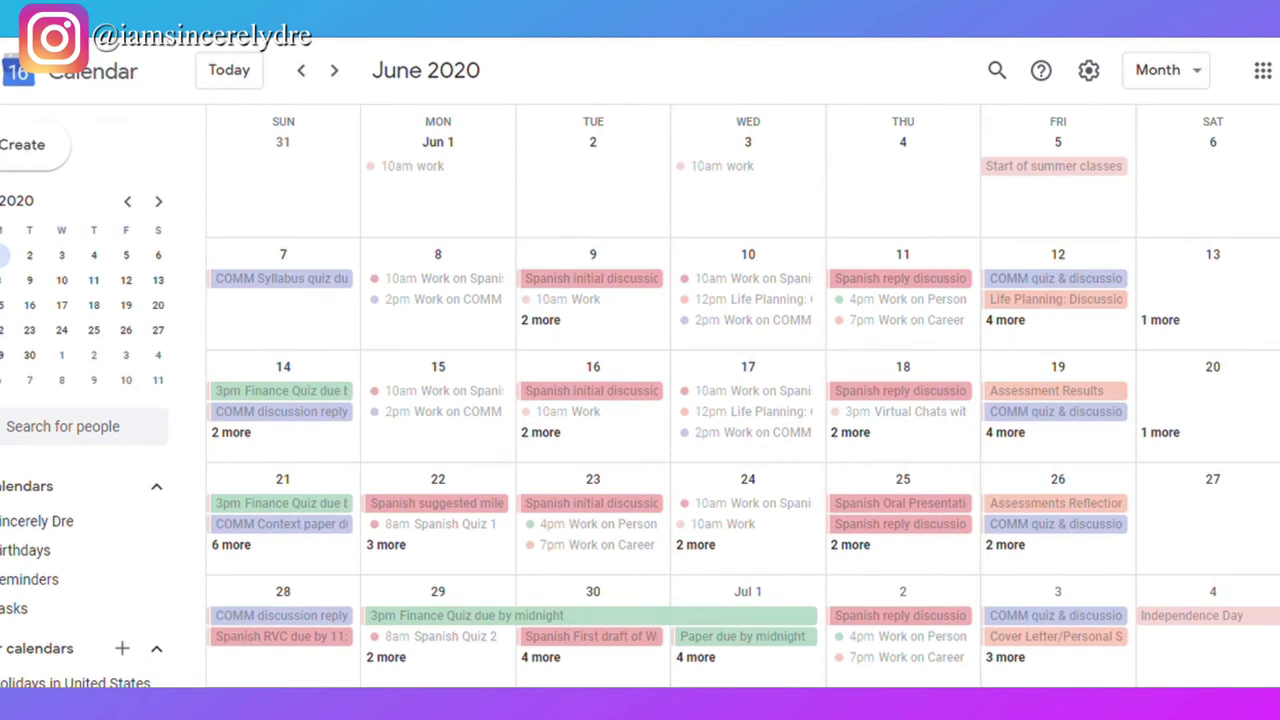
View the June details of Finance Quiz due by Sunday 11:59, Spanish initial discussion post due and COMM Context paper due by 11:59
left_click(308, 397)
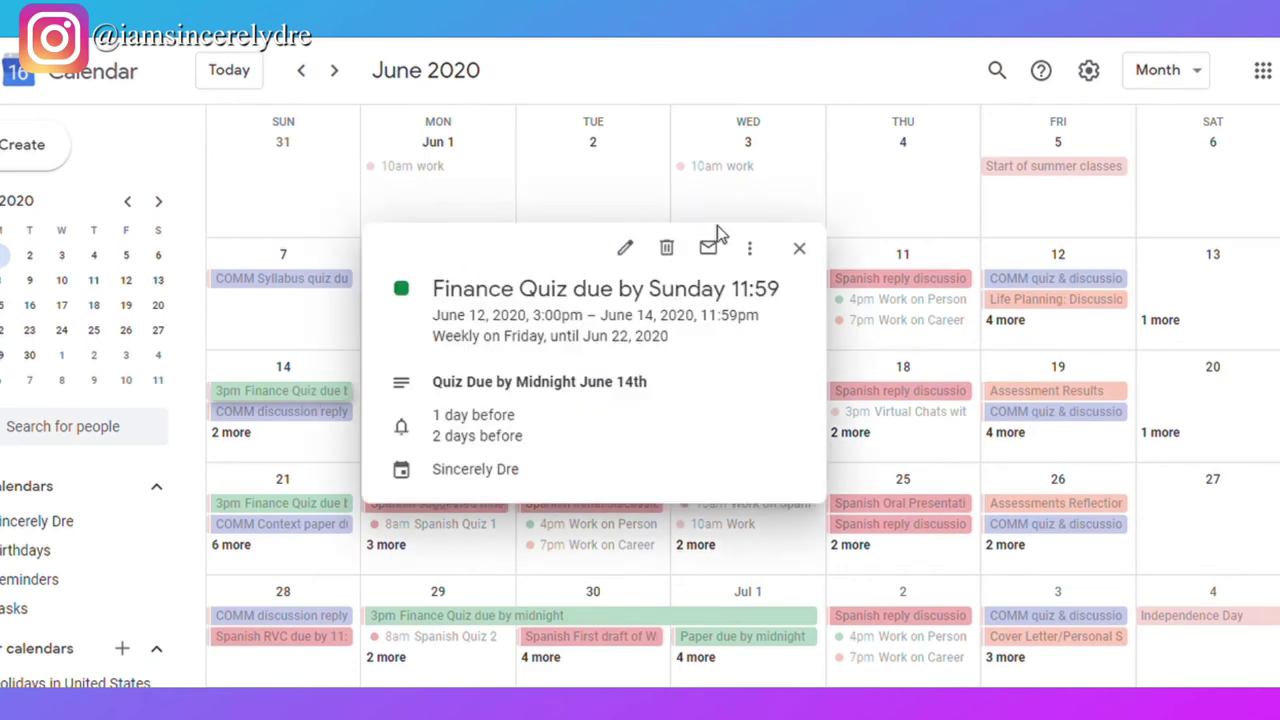
left_click(799, 249)
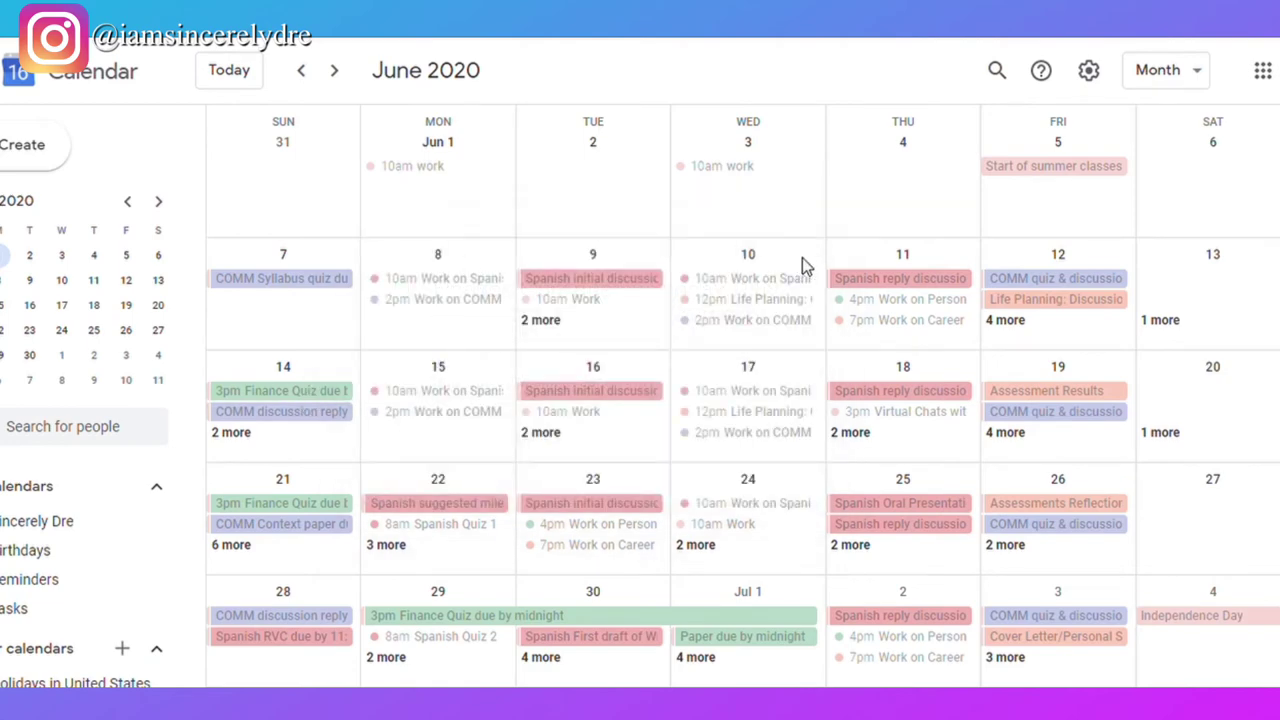
left_click(648, 289)
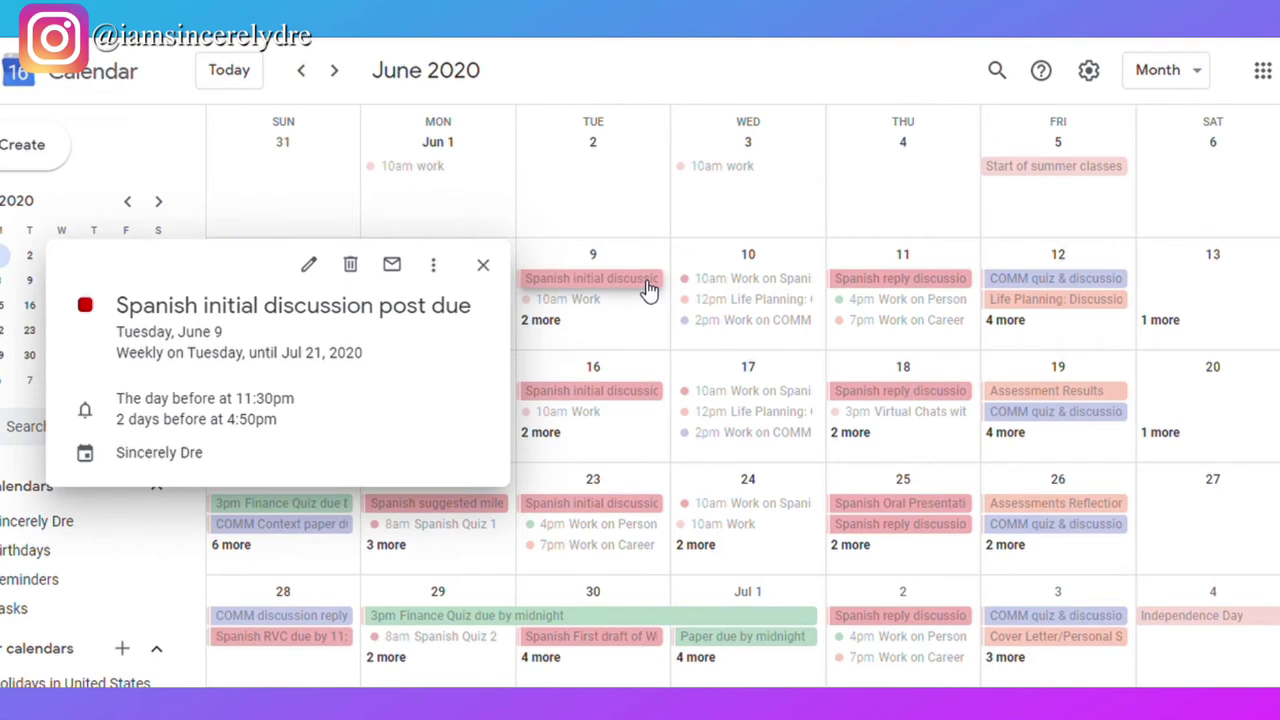
left_click(483, 264)
left_click(340, 527)
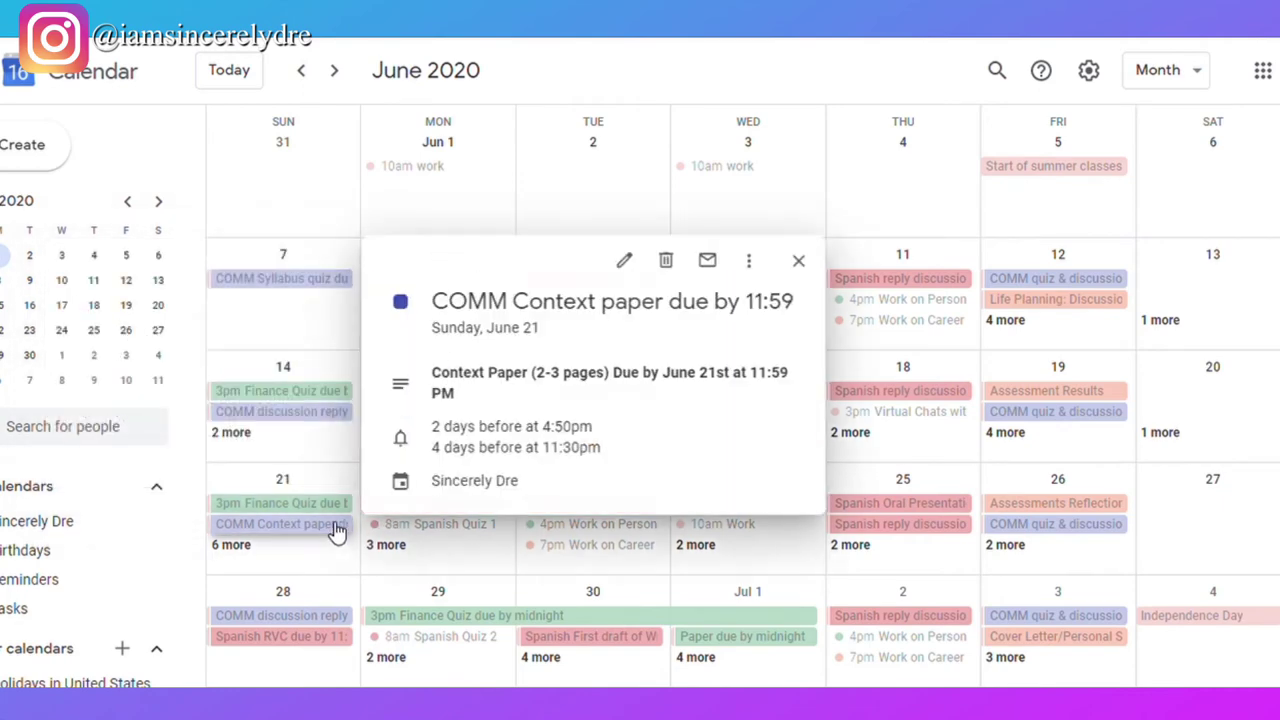
left_click(799, 262)
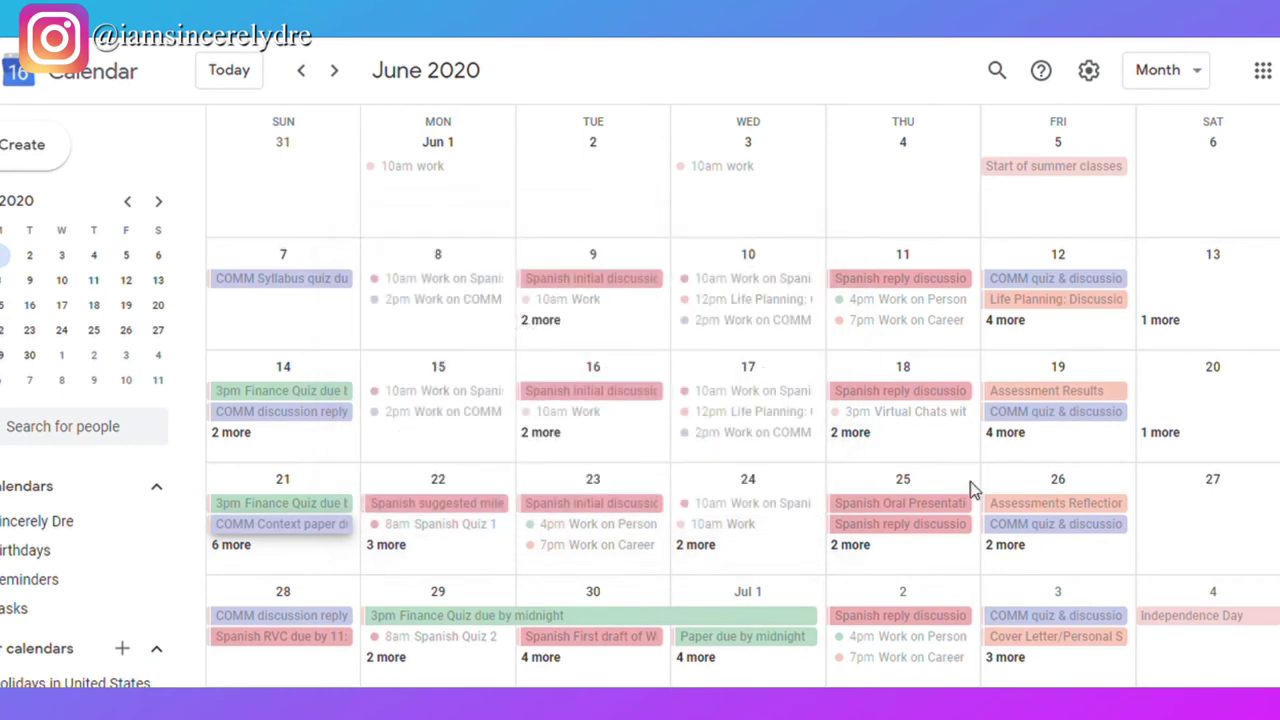
Look through August and July 2020, and view the June 17 details of Life Planning: Create discussion Post due by noon
scroll(972, 506, "down", 2)
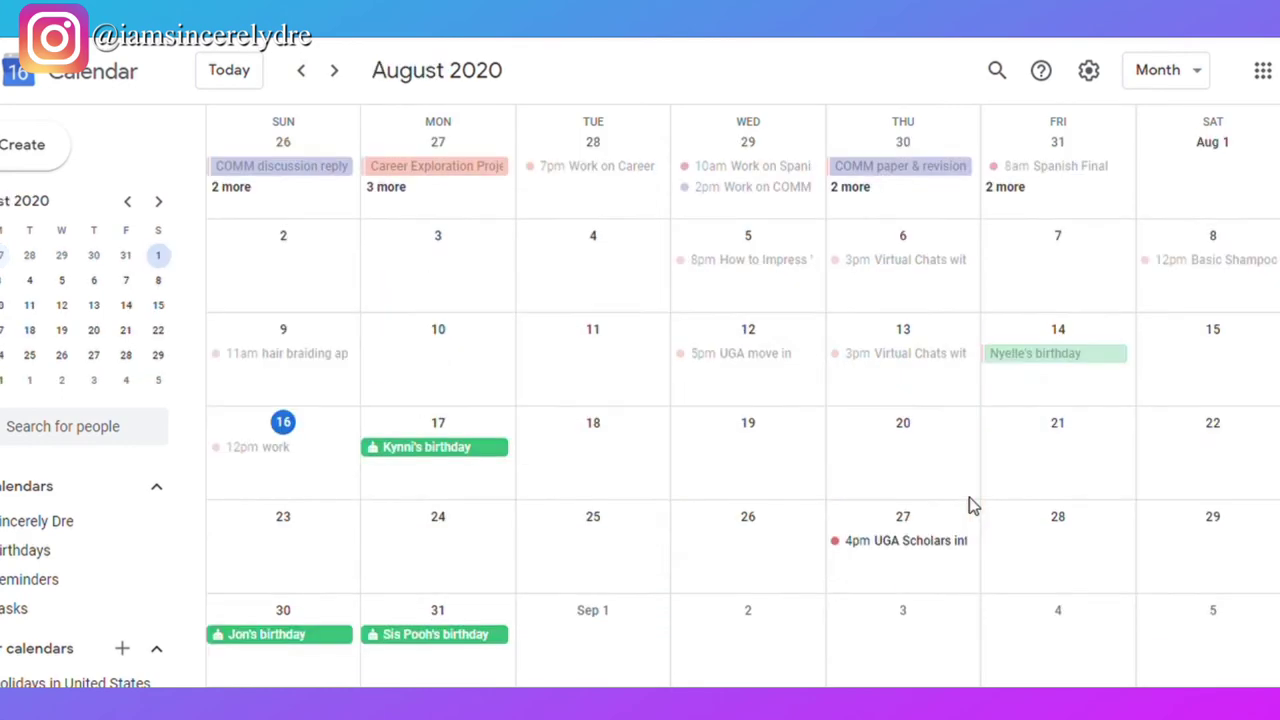
scroll(966, 478, "up", 1)
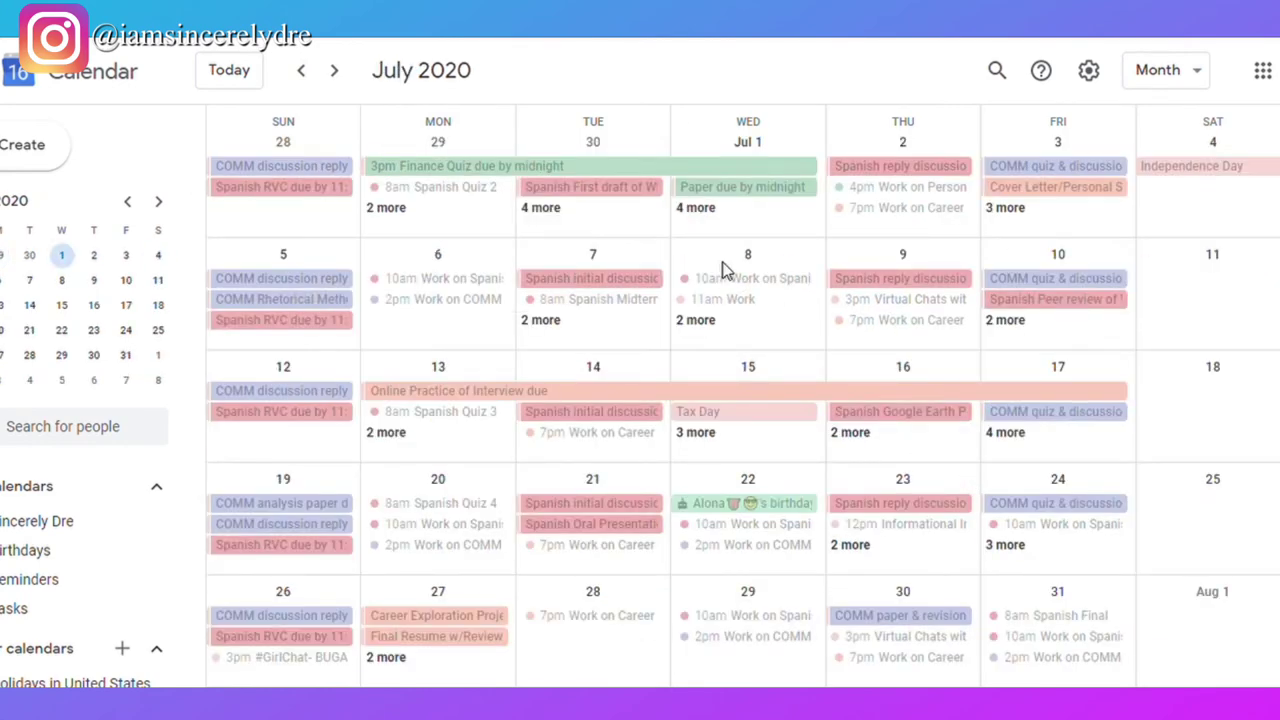
scroll(636, 243, "up", 1)
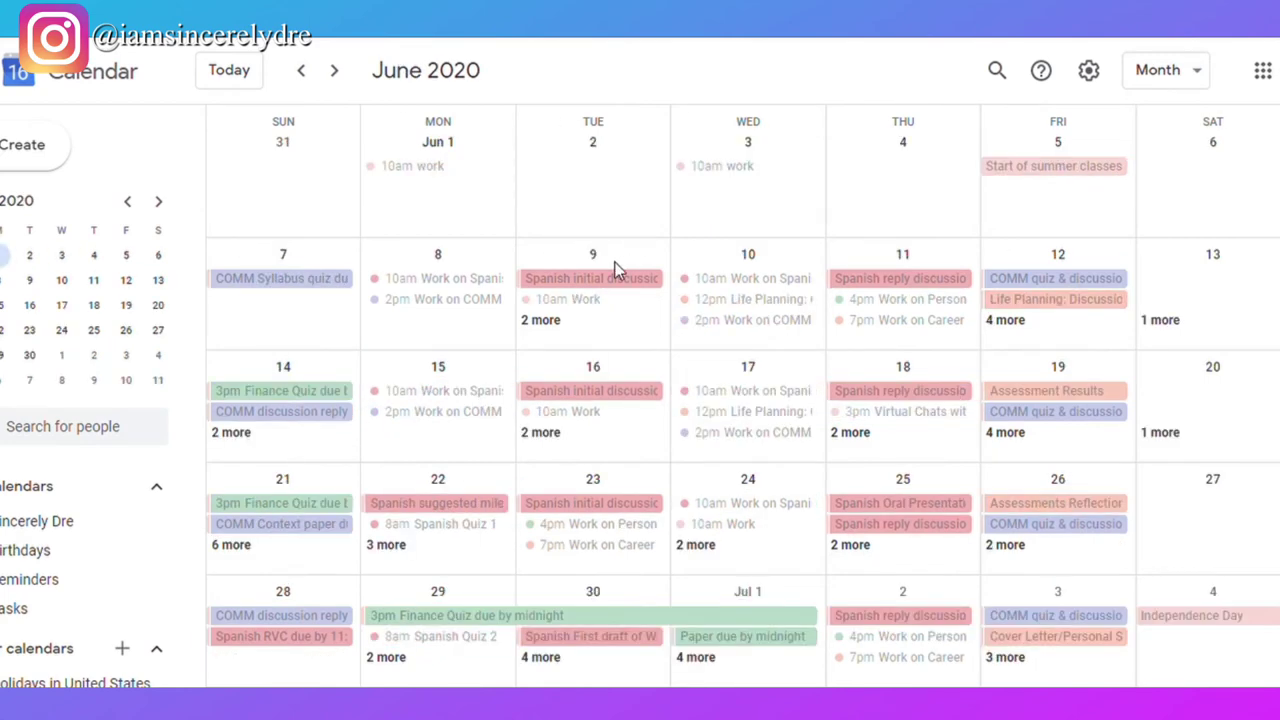
left_click(742, 413)
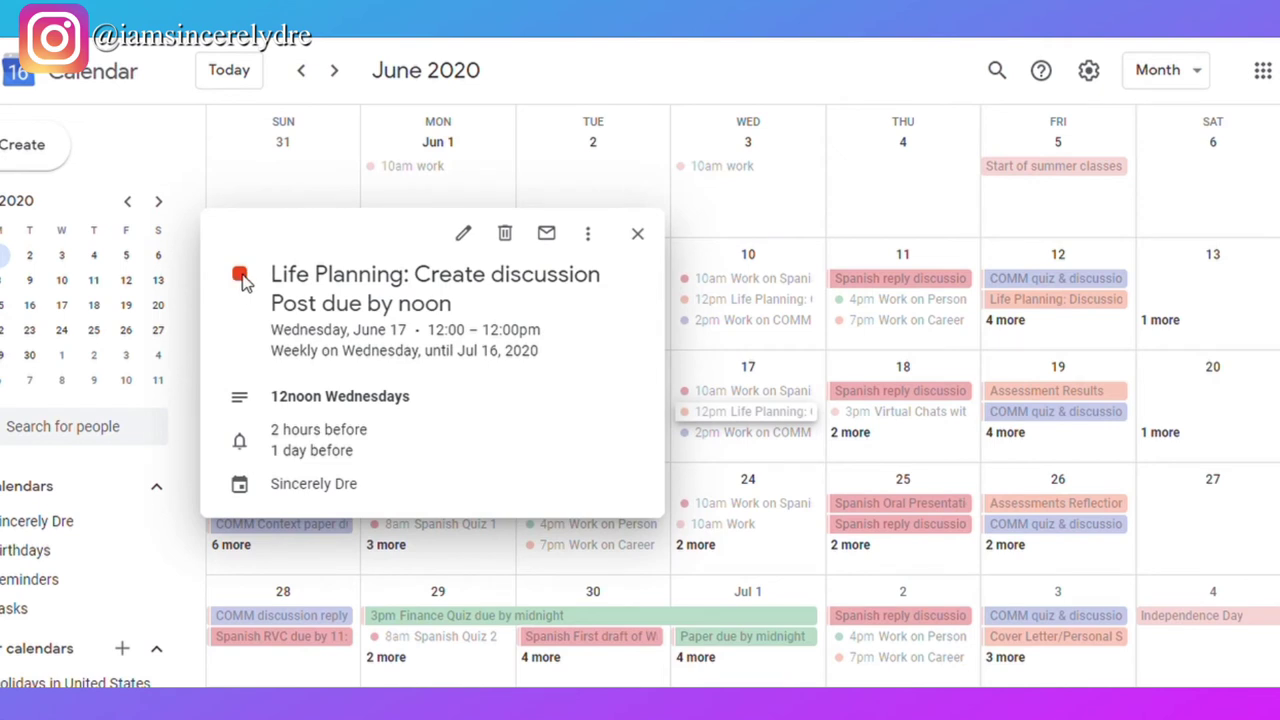
left_click(638, 237)
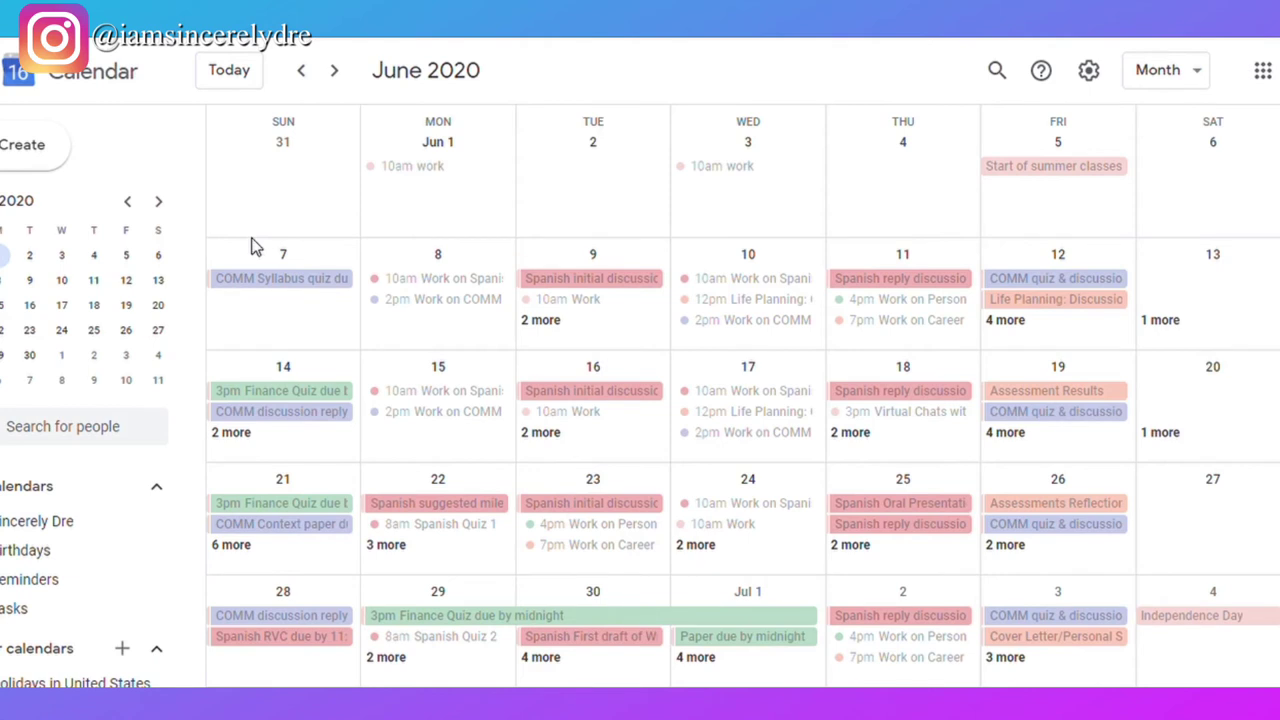
Compare the times, repeats and notifications of Work on Spanish and Work on COMM on June 8
left_click(473, 286)
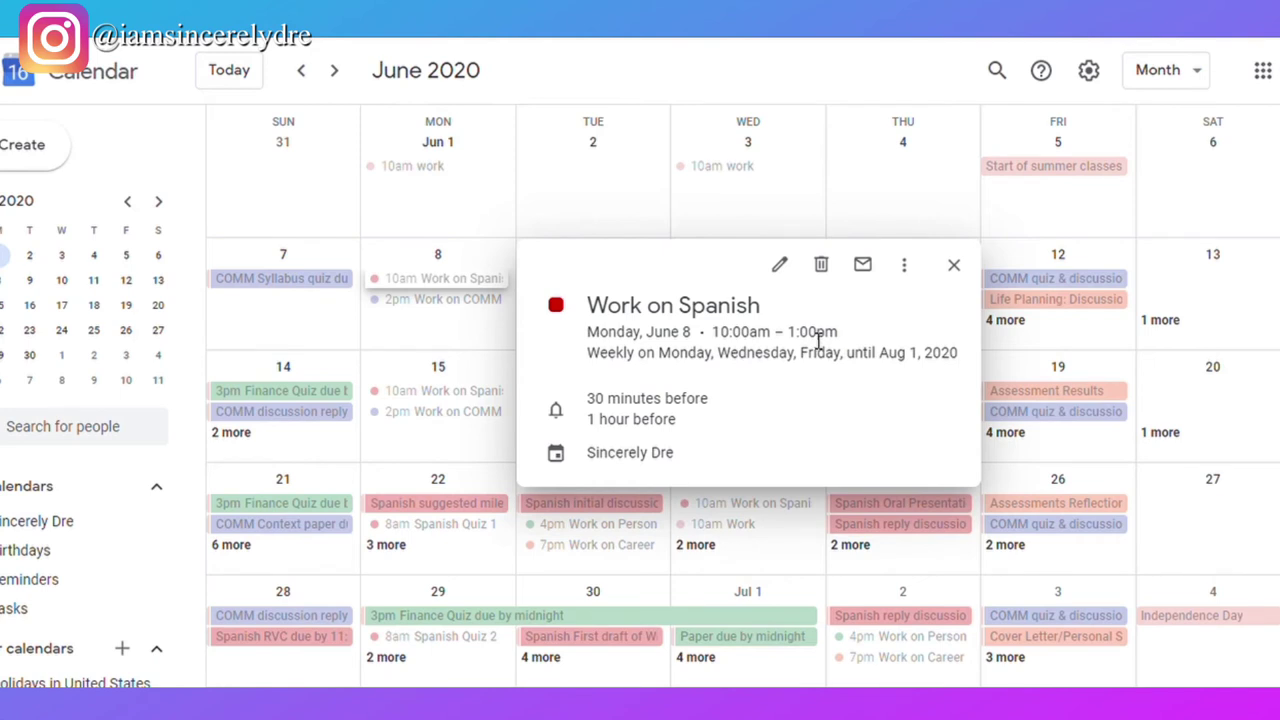
left_click(953, 265)
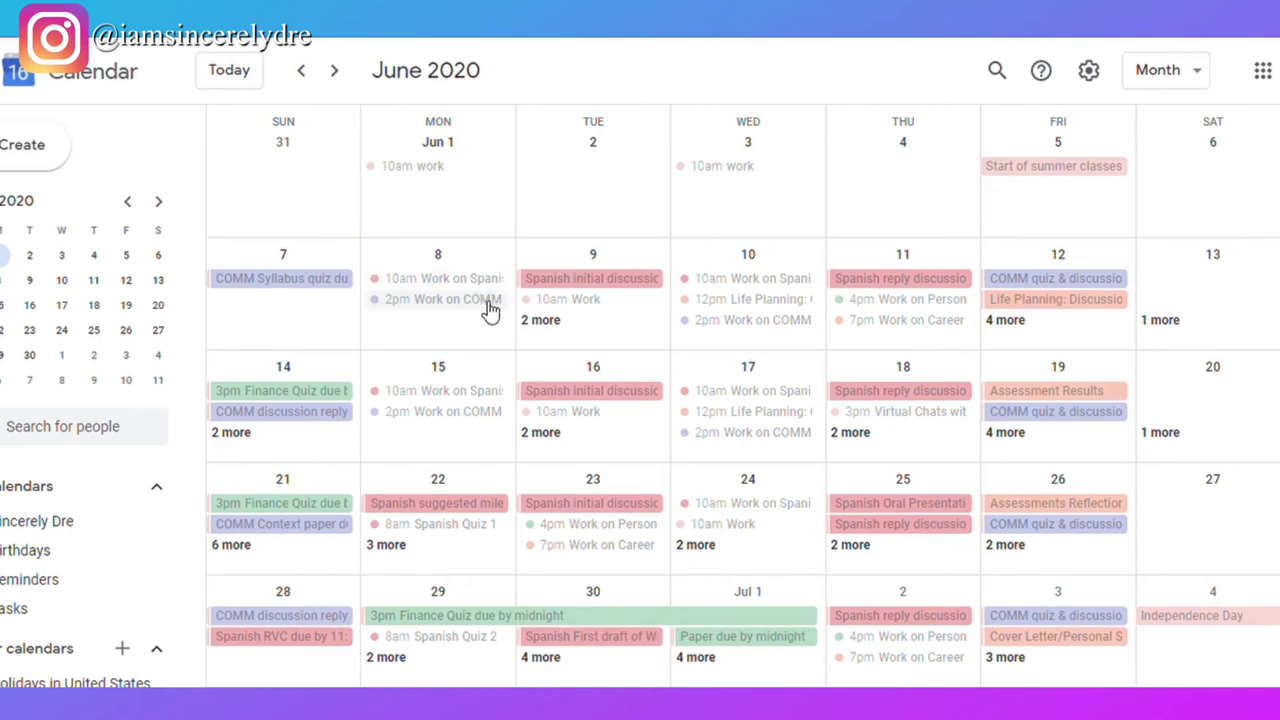
left_click(489, 302)
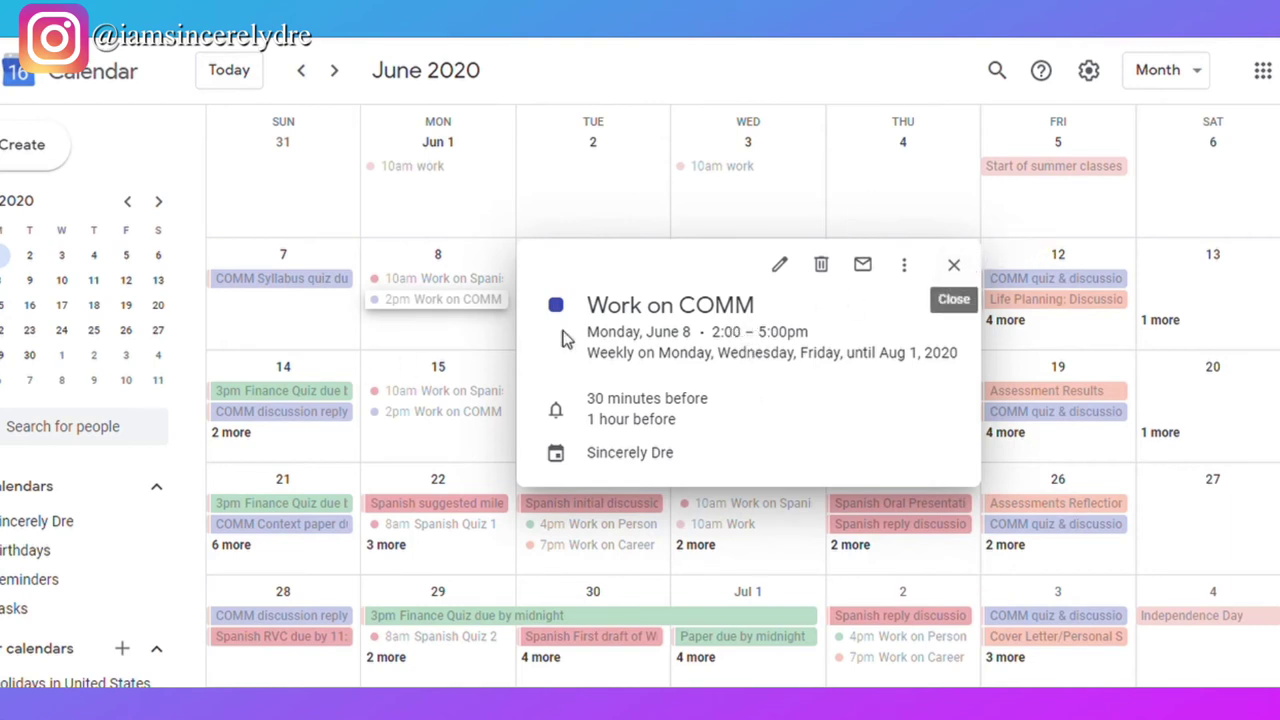
left_click(954, 265)
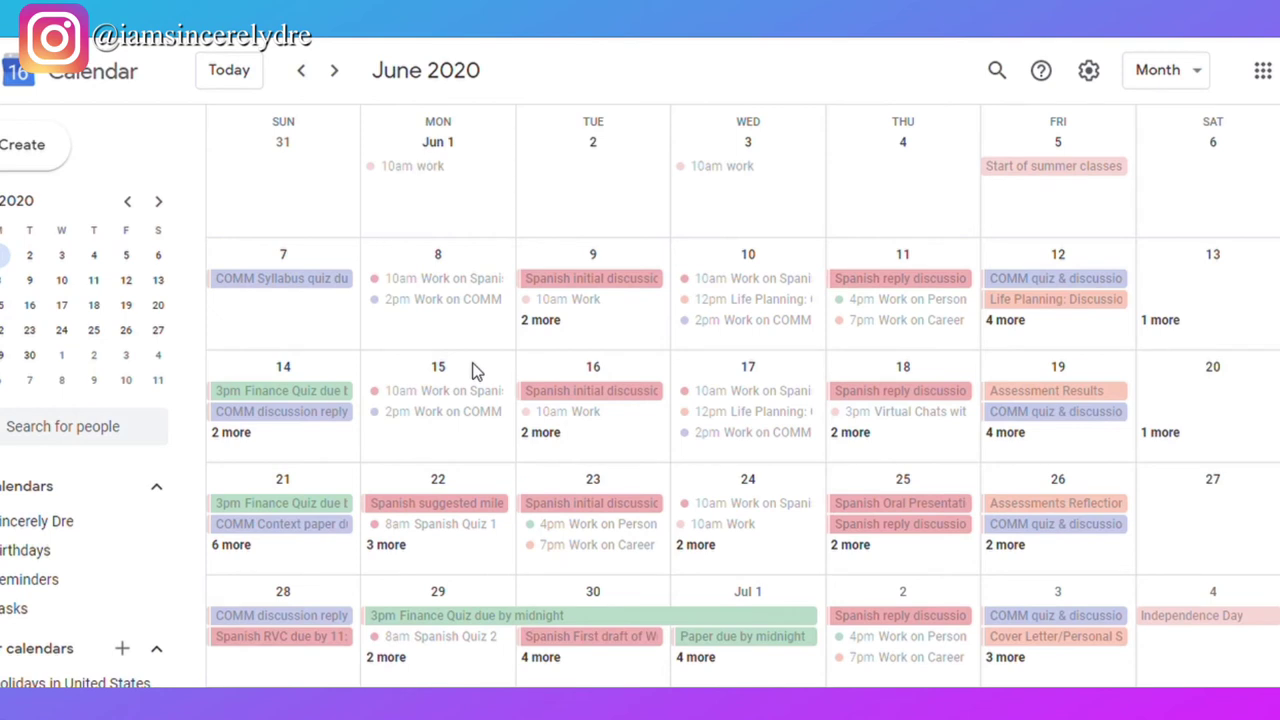
left_click(460, 286)
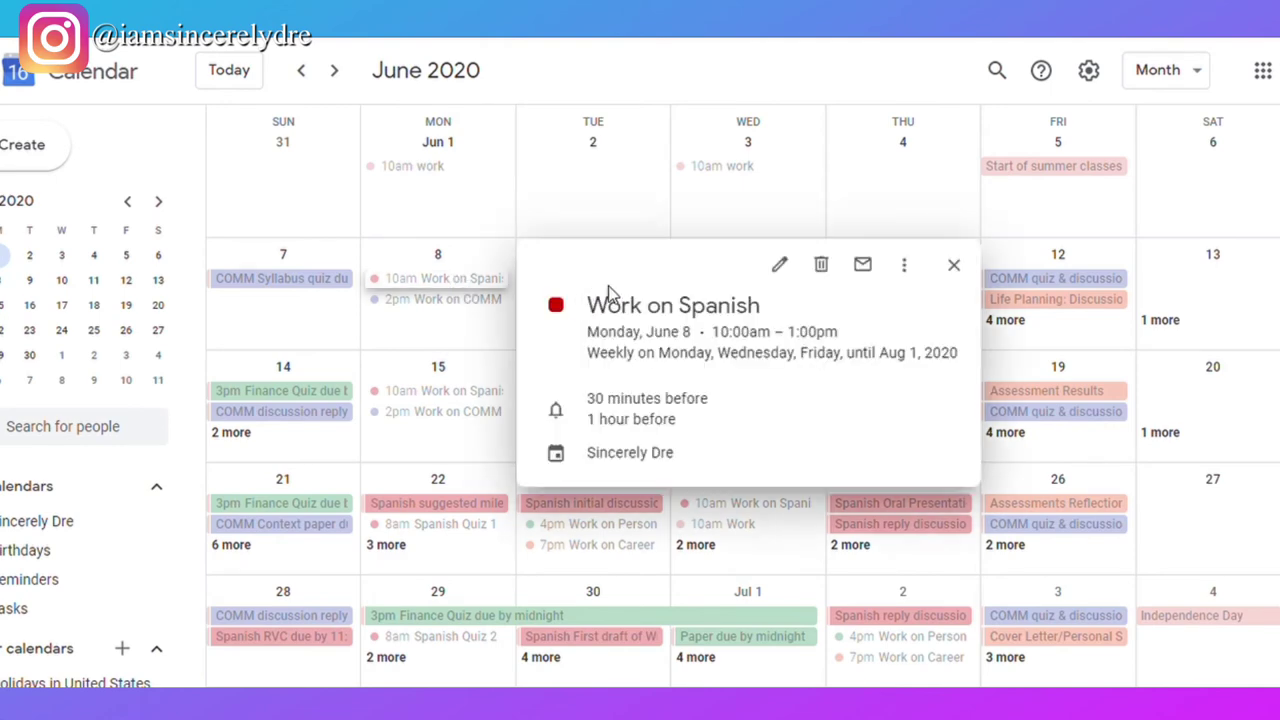
left_click(954, 266)
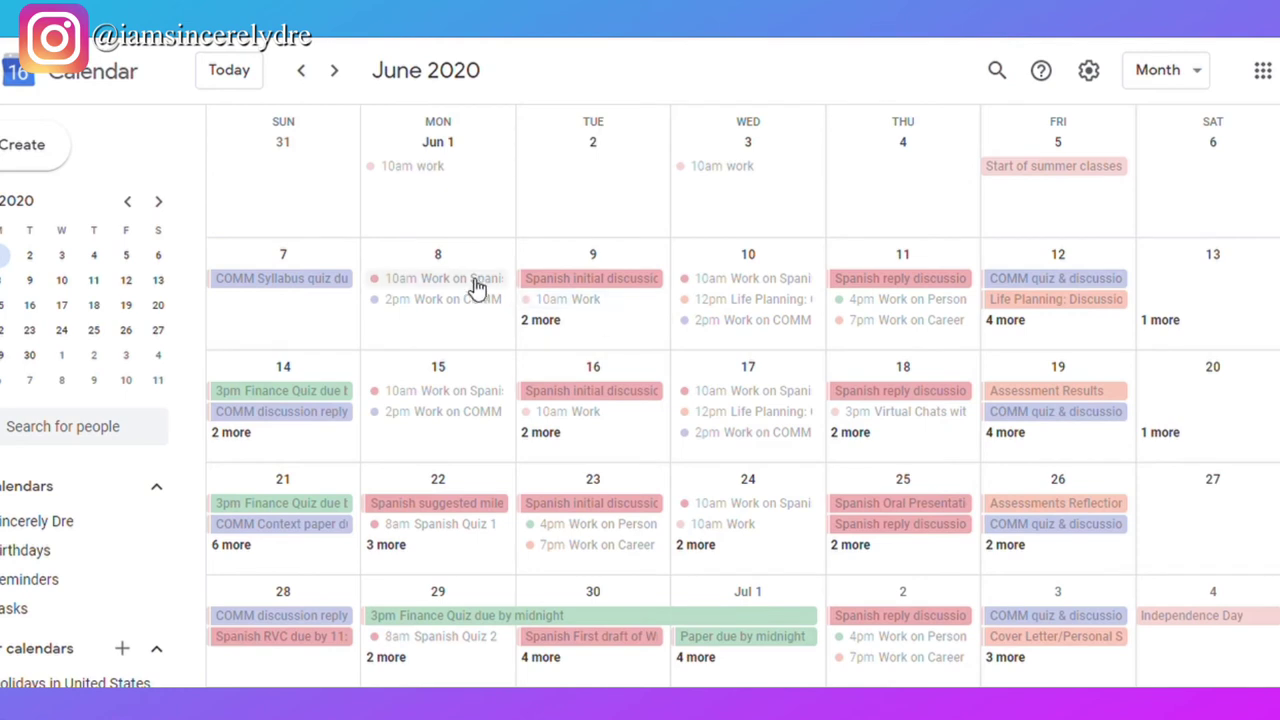
View the June 9 details of Work on Personal Finance and Work on Career & Life Planning, and the June 7 COMM Syllabus quiz
left_click(558, 320)
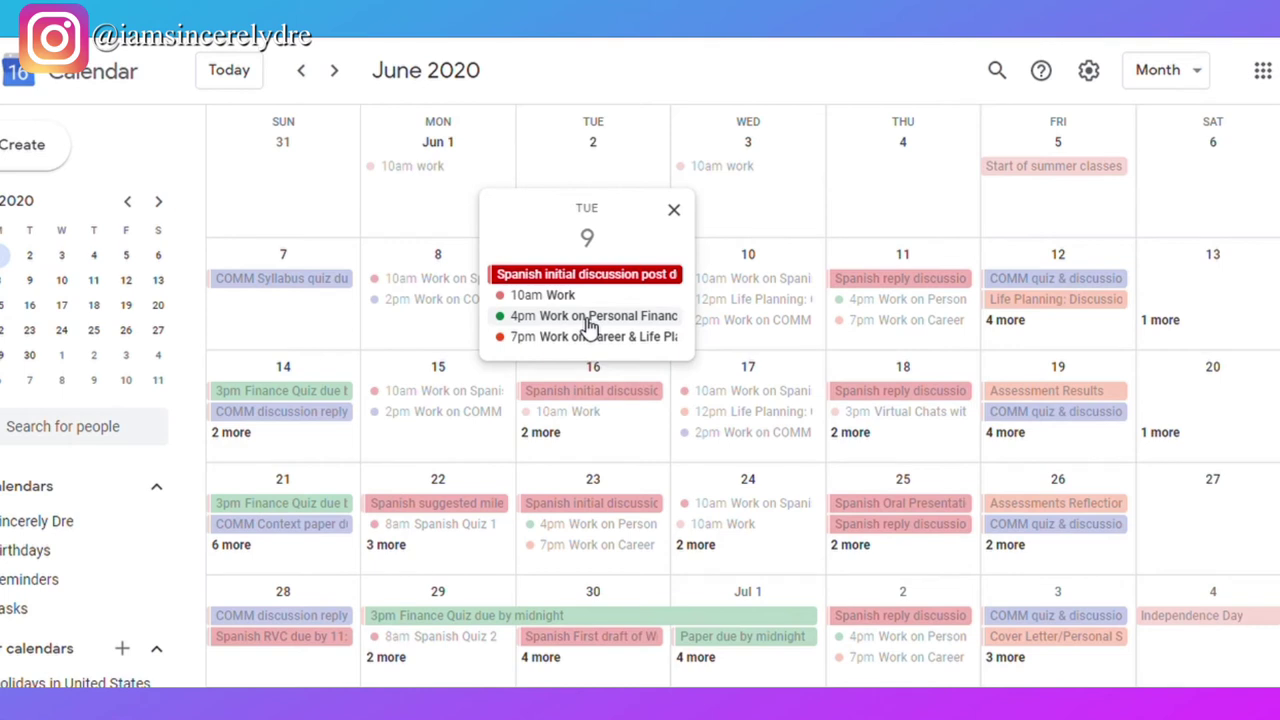
left_click(590, 316)
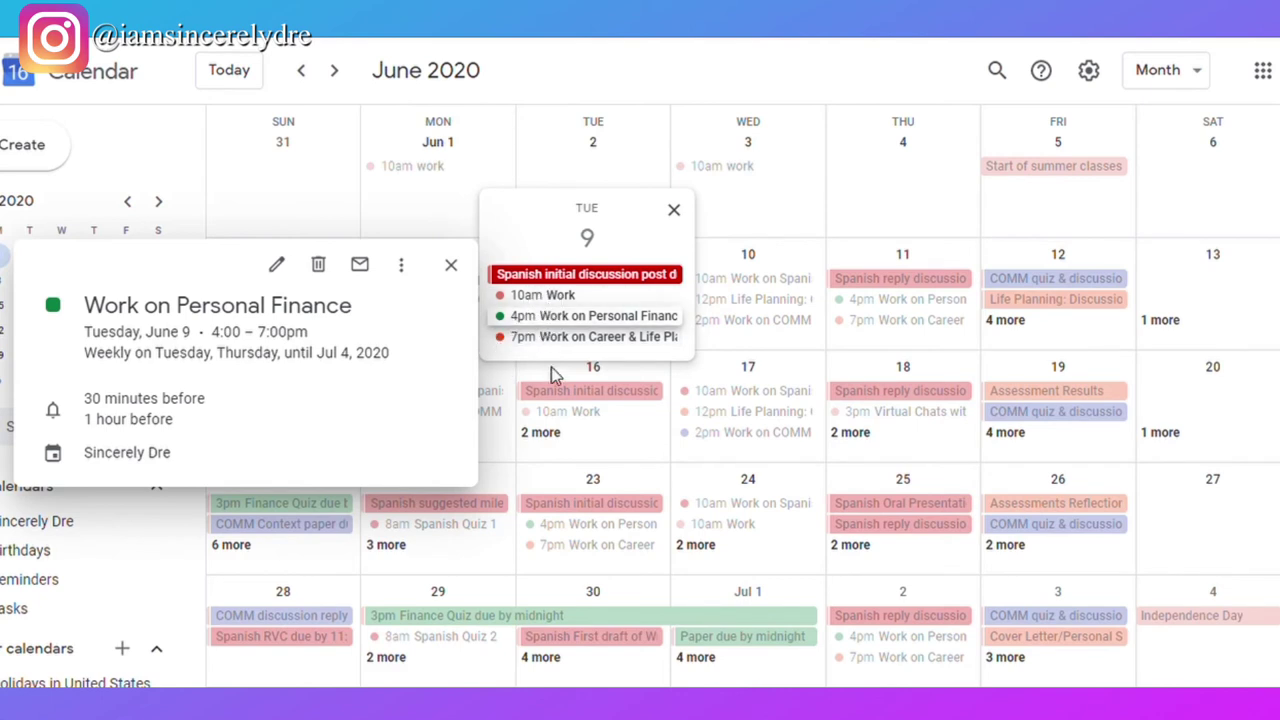
left_click(565, 340)
left_click(640, 337)
left_click(453, 266)
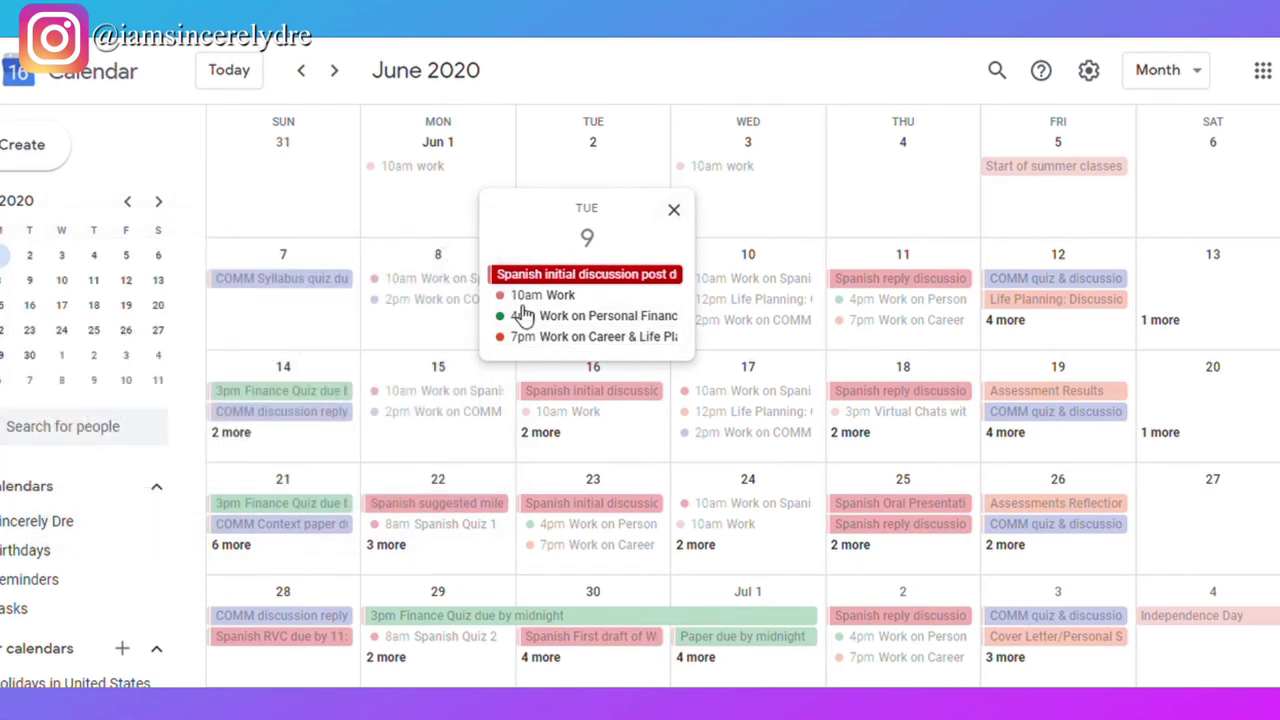
left_click(673, 209)
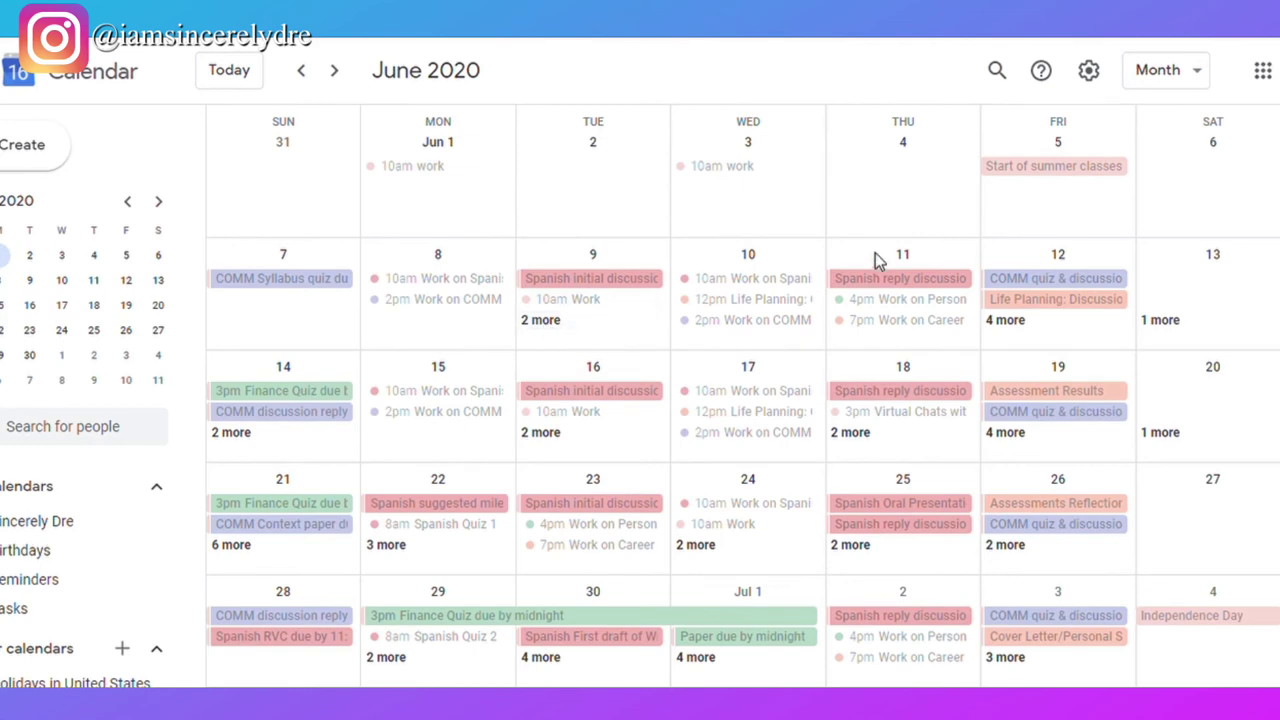
left_click(314, 284)
left_click(803, 240)
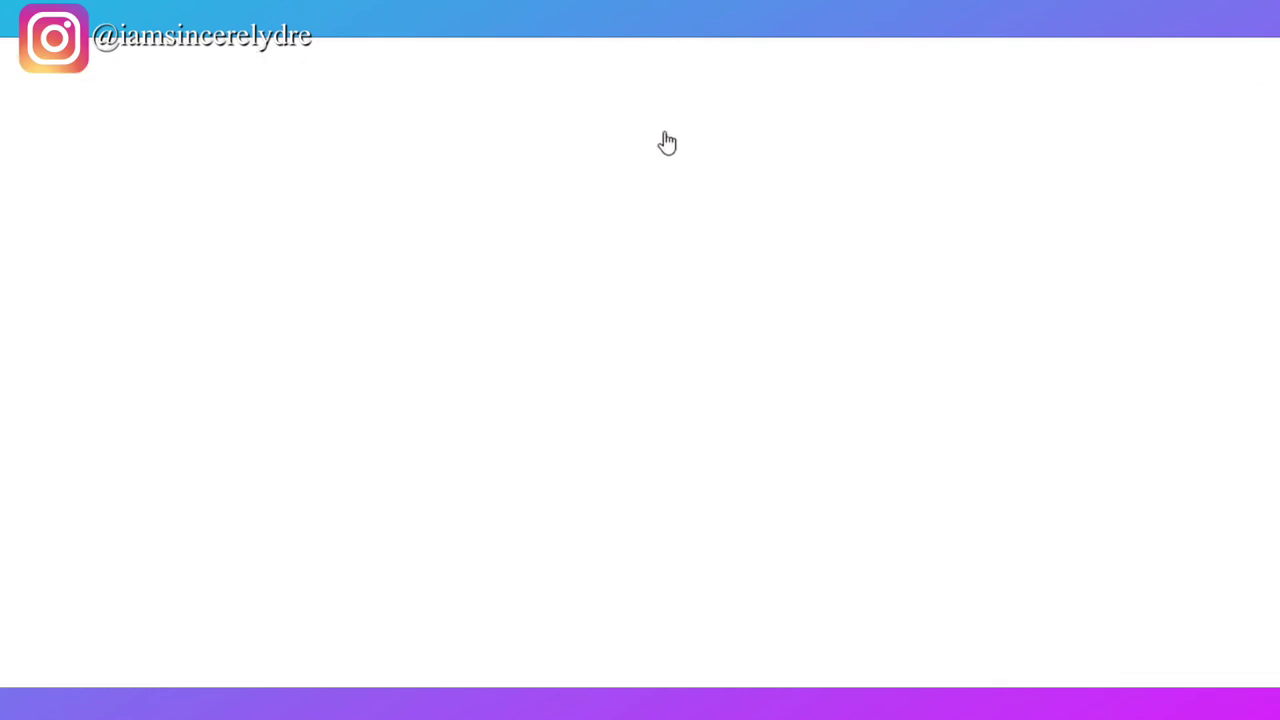
Switch to the SPAN2001E syllabus in Google Drive and highlight the June 11 reply post, June 9 initial post and June 9 reading
scroll(670, 345, "up", 10)
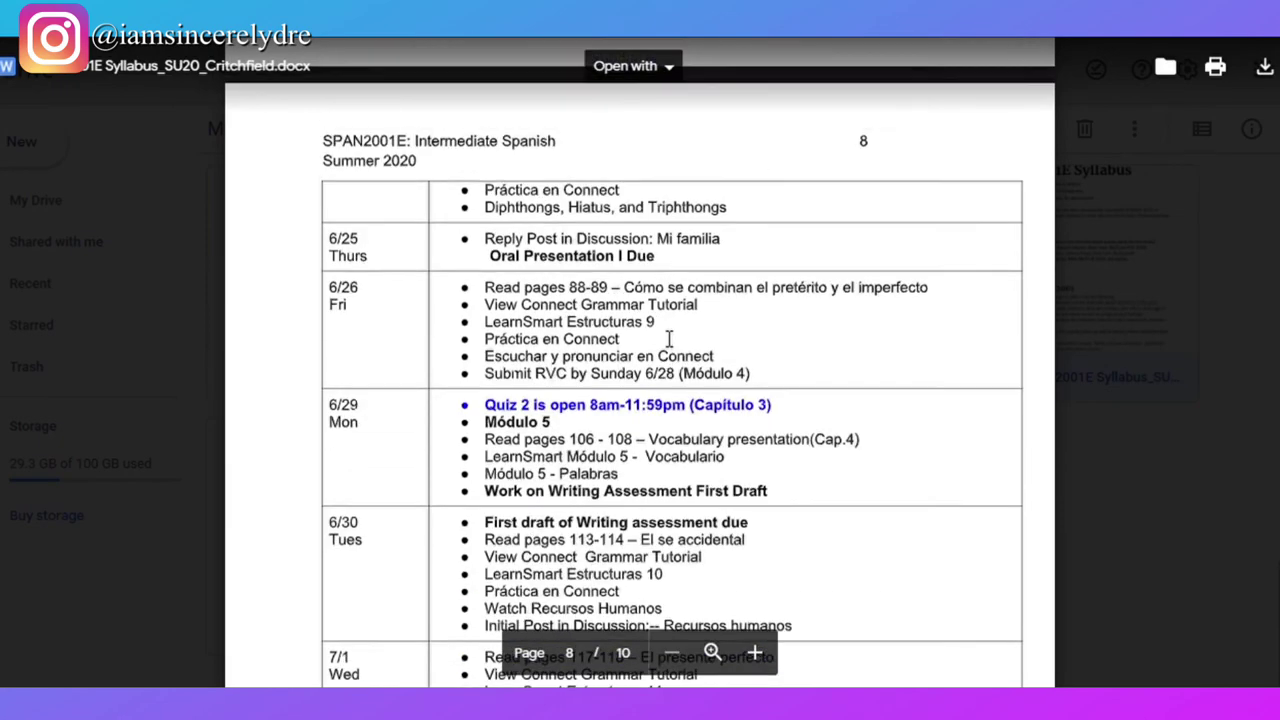
scroll(669, 338, "up", 10)
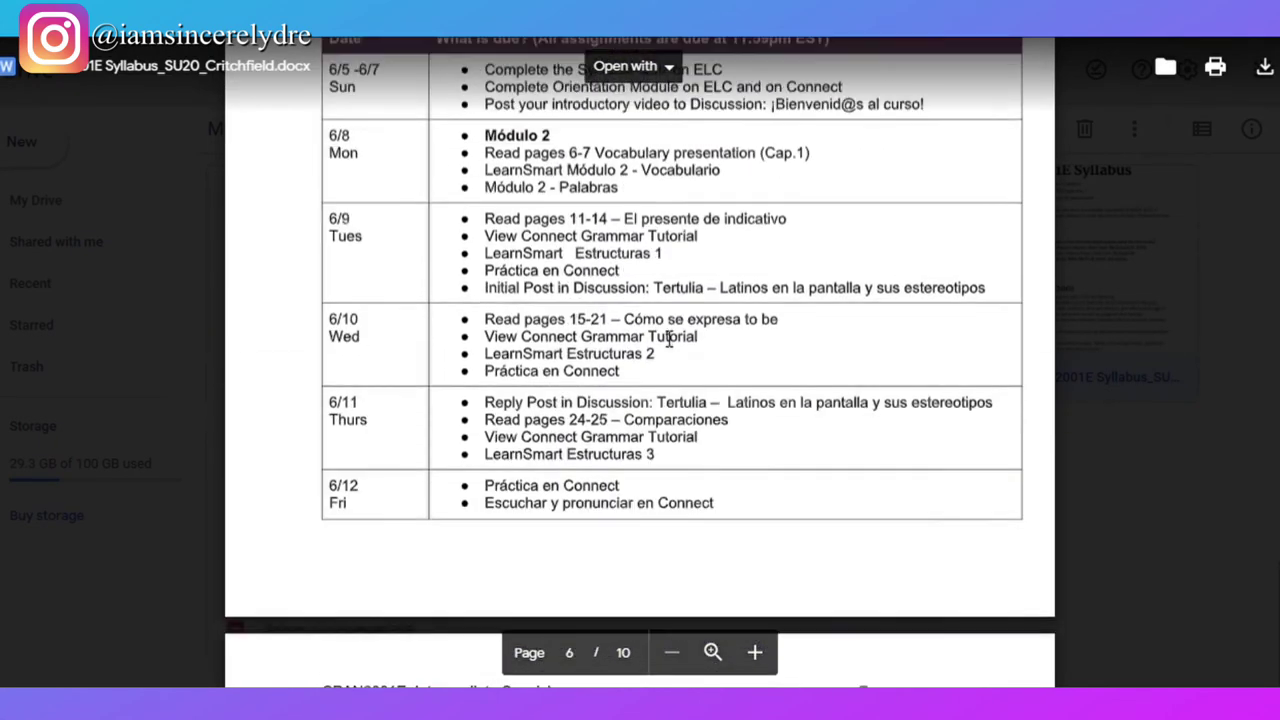
scroll(670, 340, "down", 5)
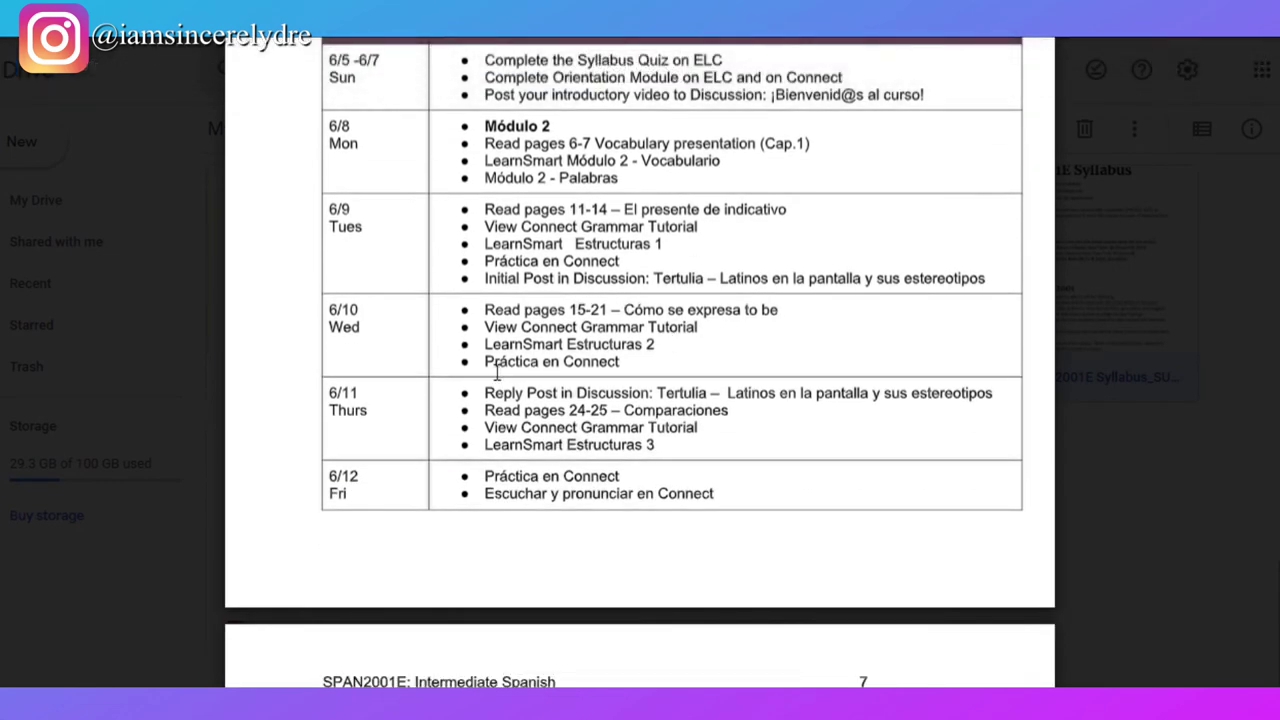
left_click_drag(484, 393, 775, 402)
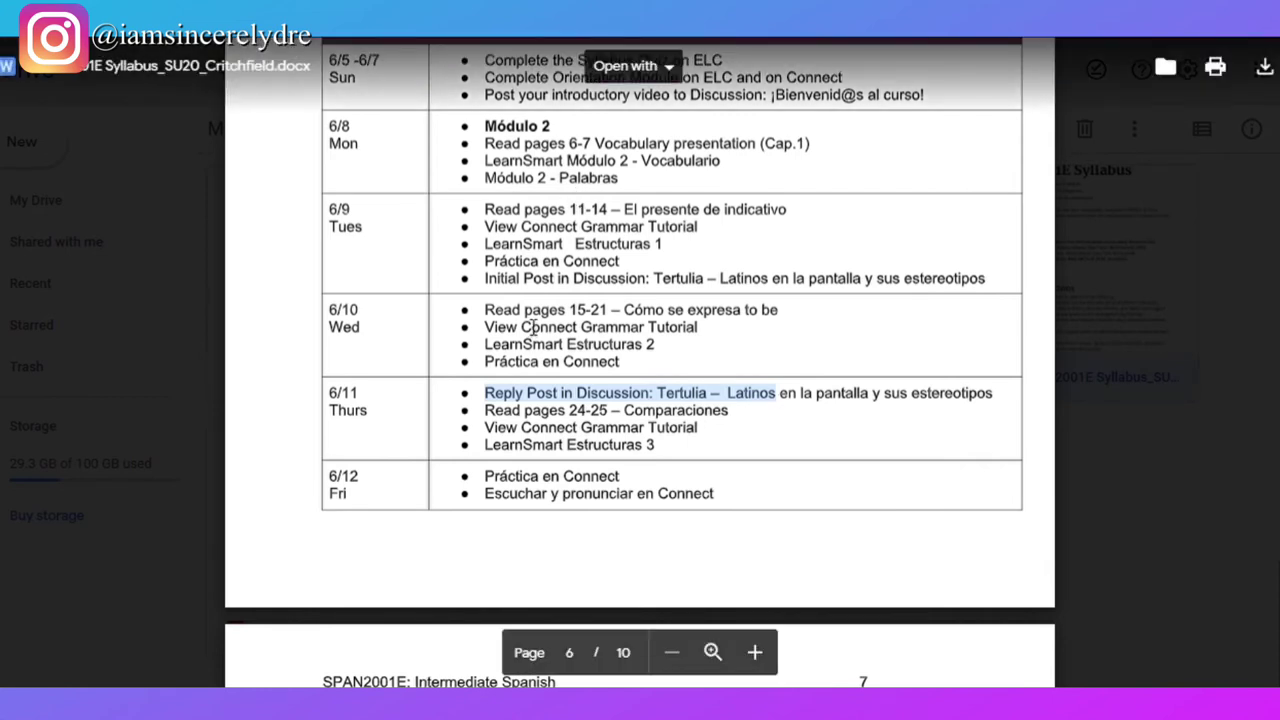
left_click_drag(494, 283, 790, 285)
left_click_drag(500, 217, 747, 218)
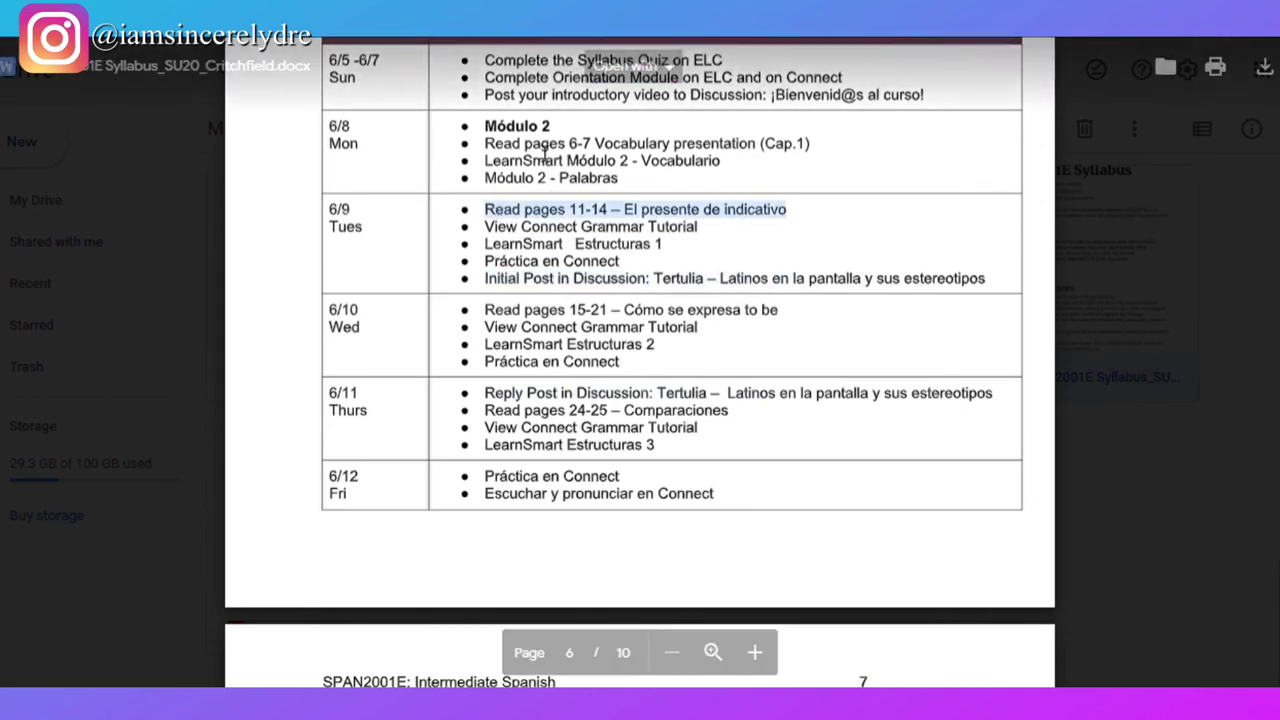
Examine page 7 of the Spanish syllabus, highlighting the June 14 RVC deadline and the opening hours of Quiz 1
scroll(550, 333, "down", 3)
scroll(545, 325, "down", 2)
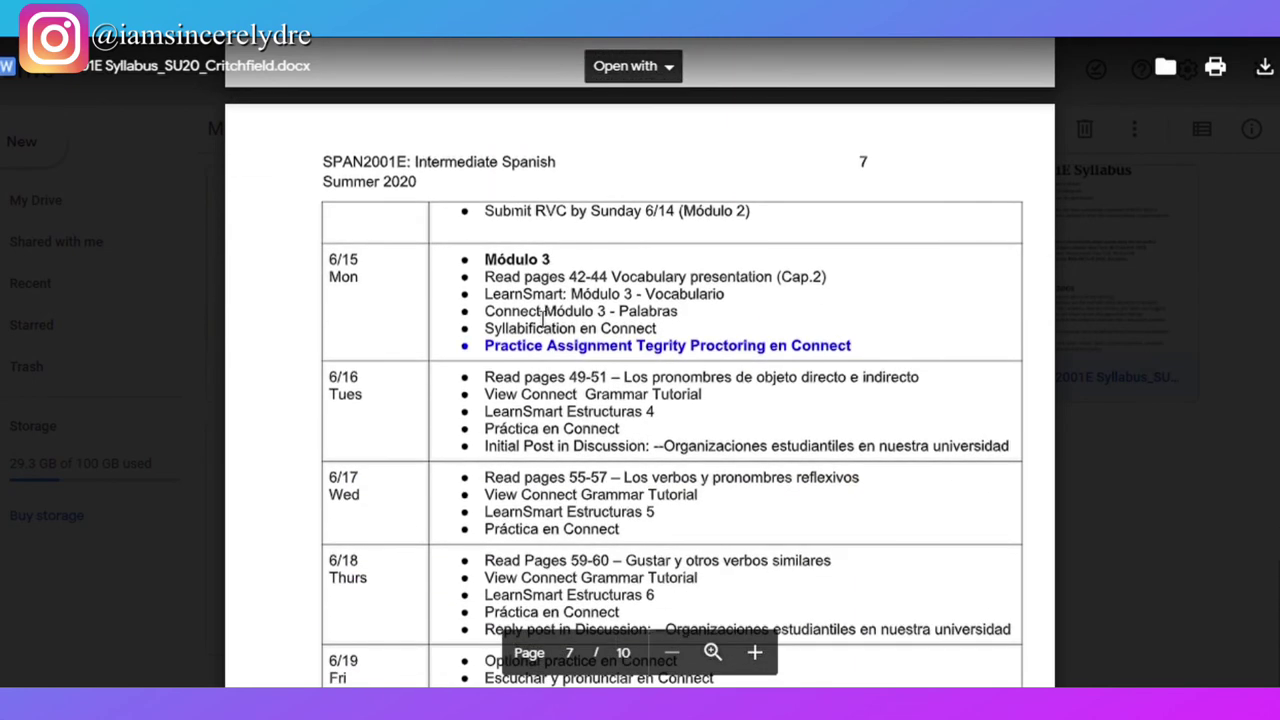
scroll(510, 400, "up", 2)
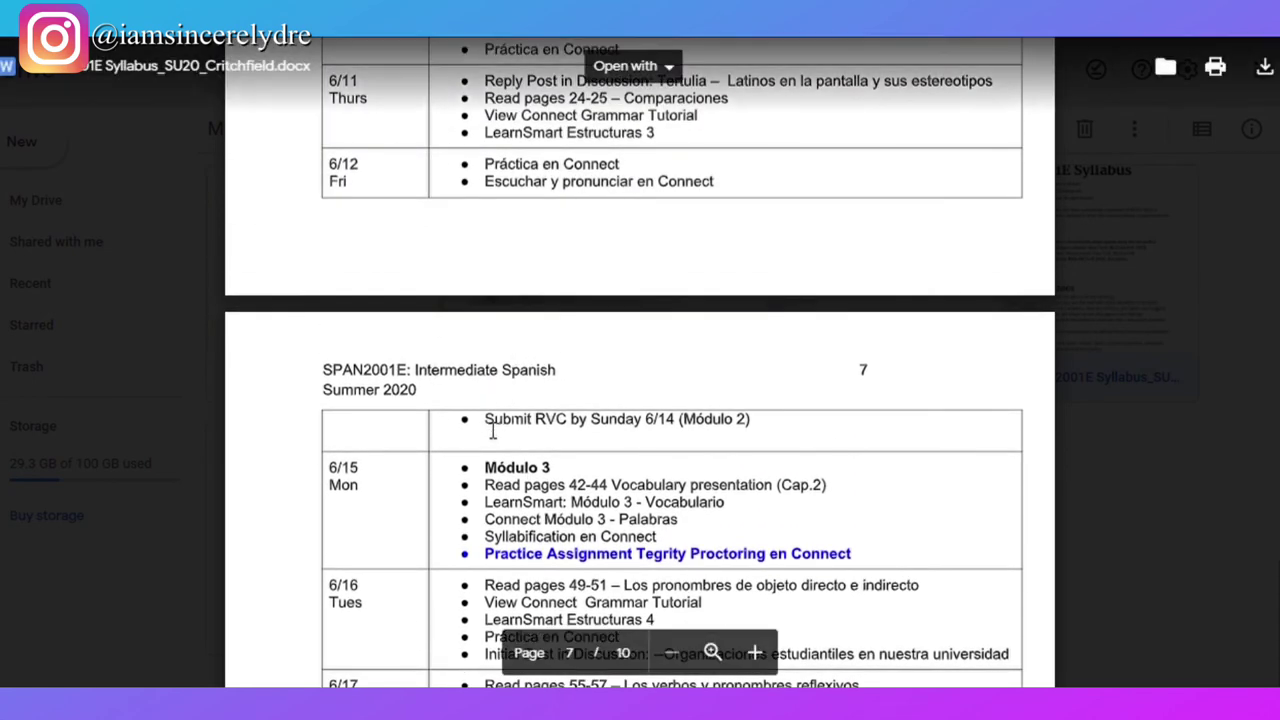
left_click_drag(697, 428, 540, 560)
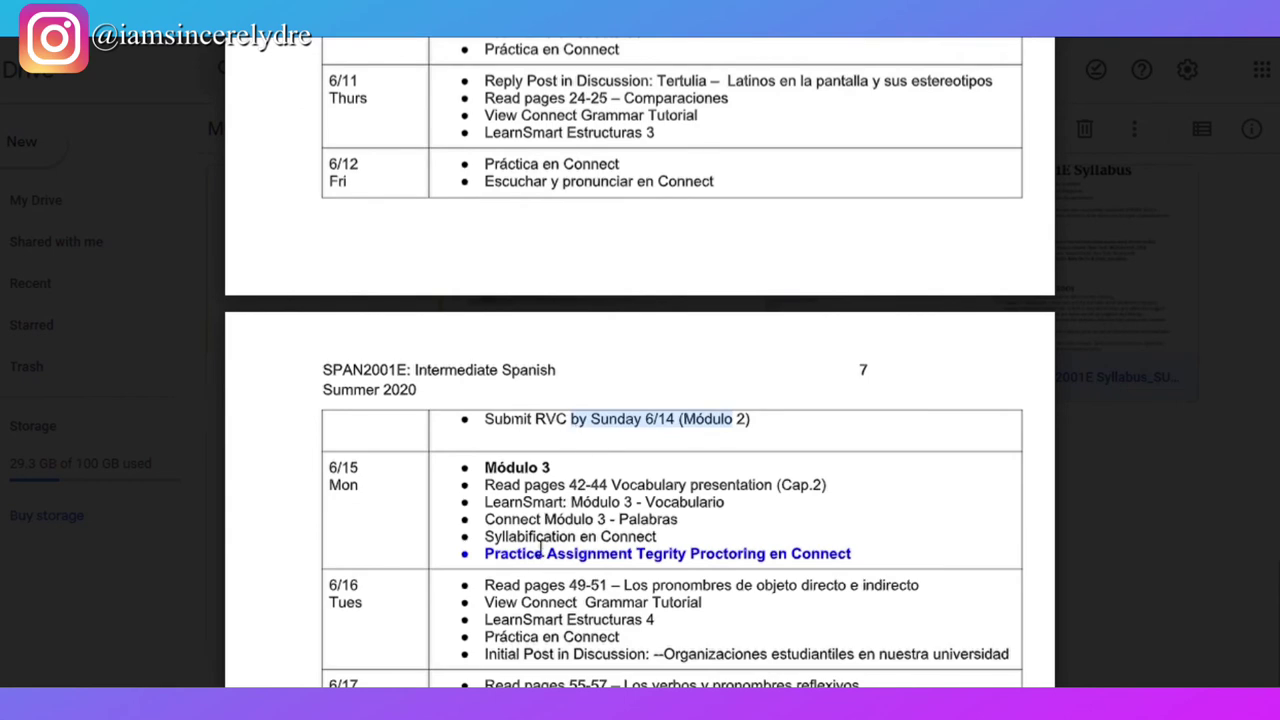
scroll(540, 545, "down", 5)
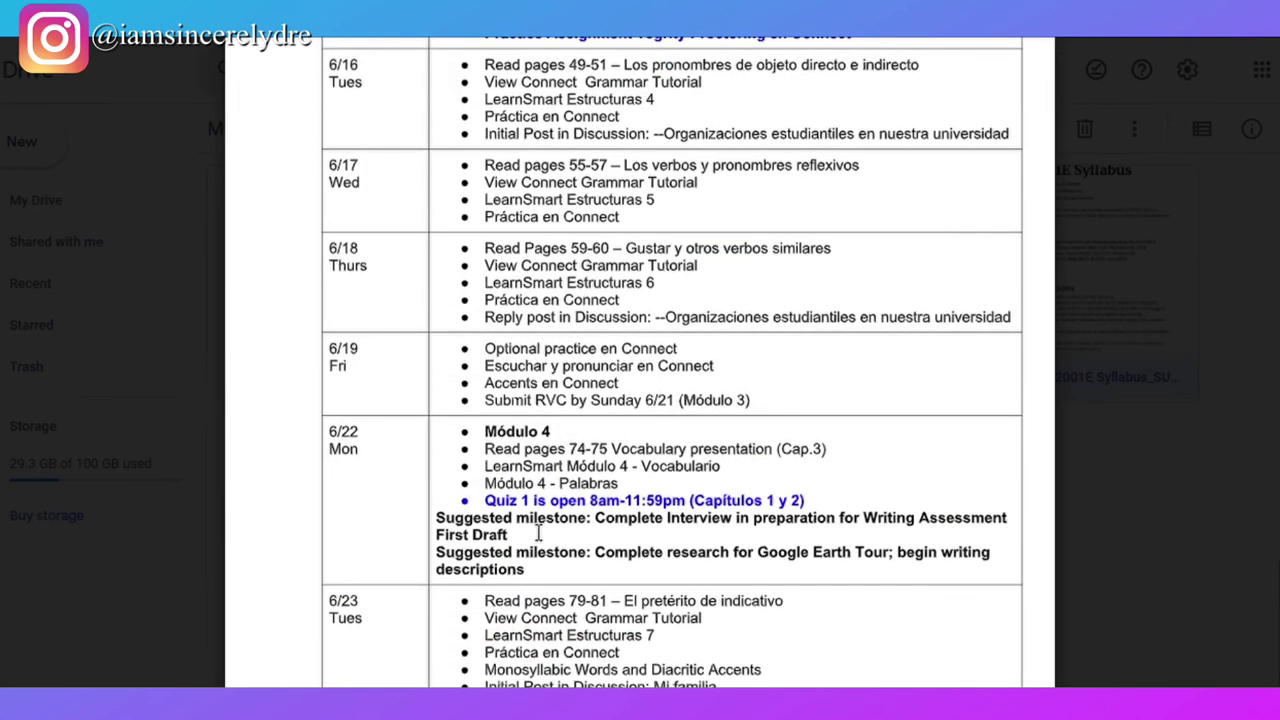
scroll(538, 533, "down", 2)
left_click_drag(484, 292, 686, 294)
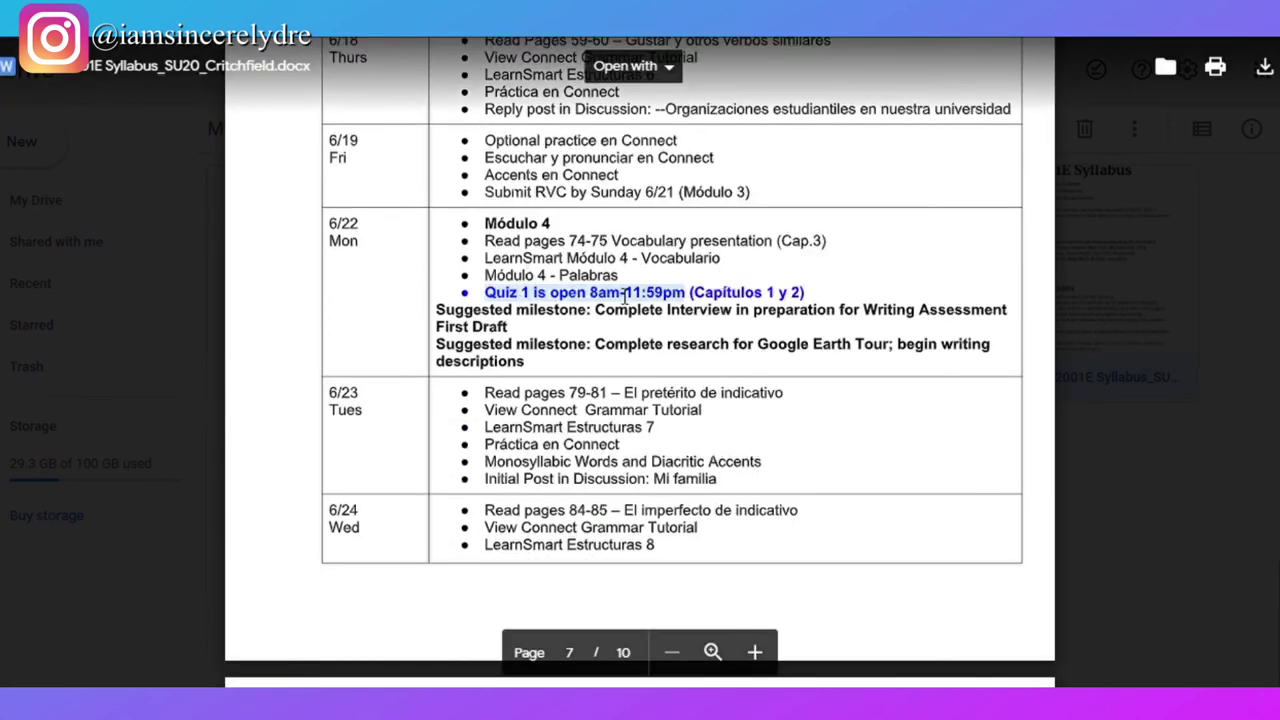
left_click(572, 241)
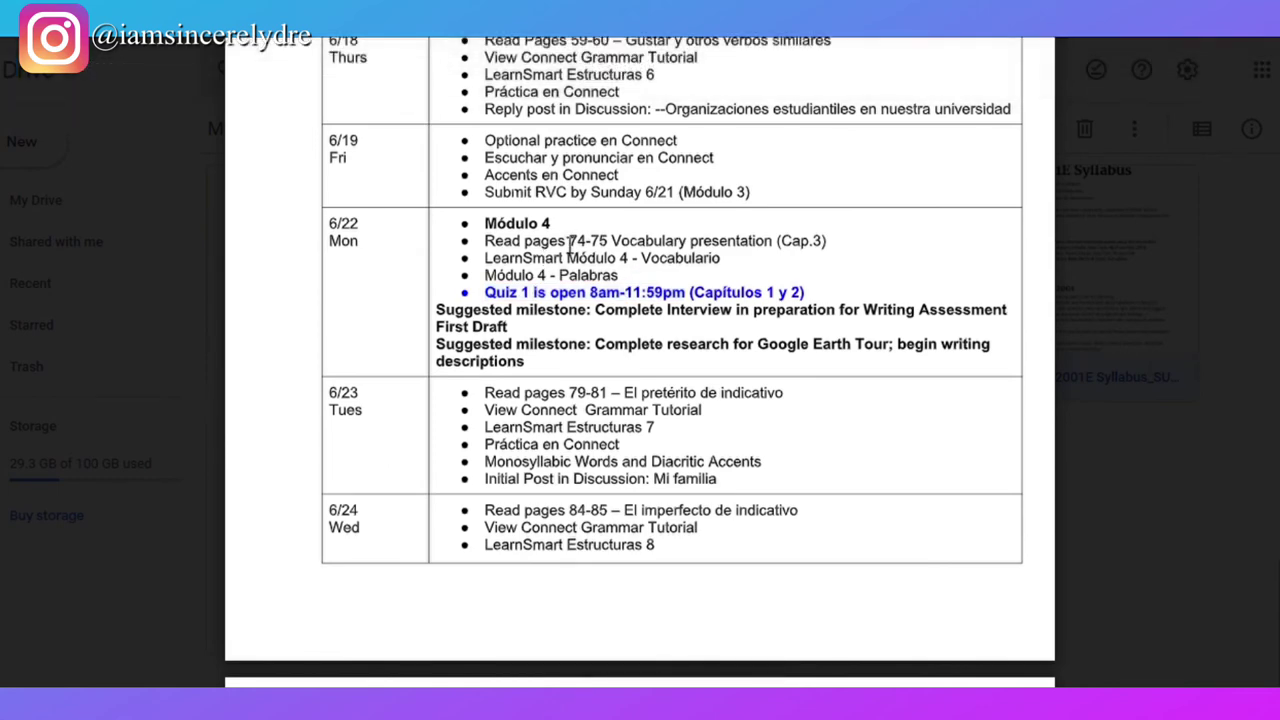
scroll(572, 245, "up", 1)
scroll(575, 244, "up", 5)
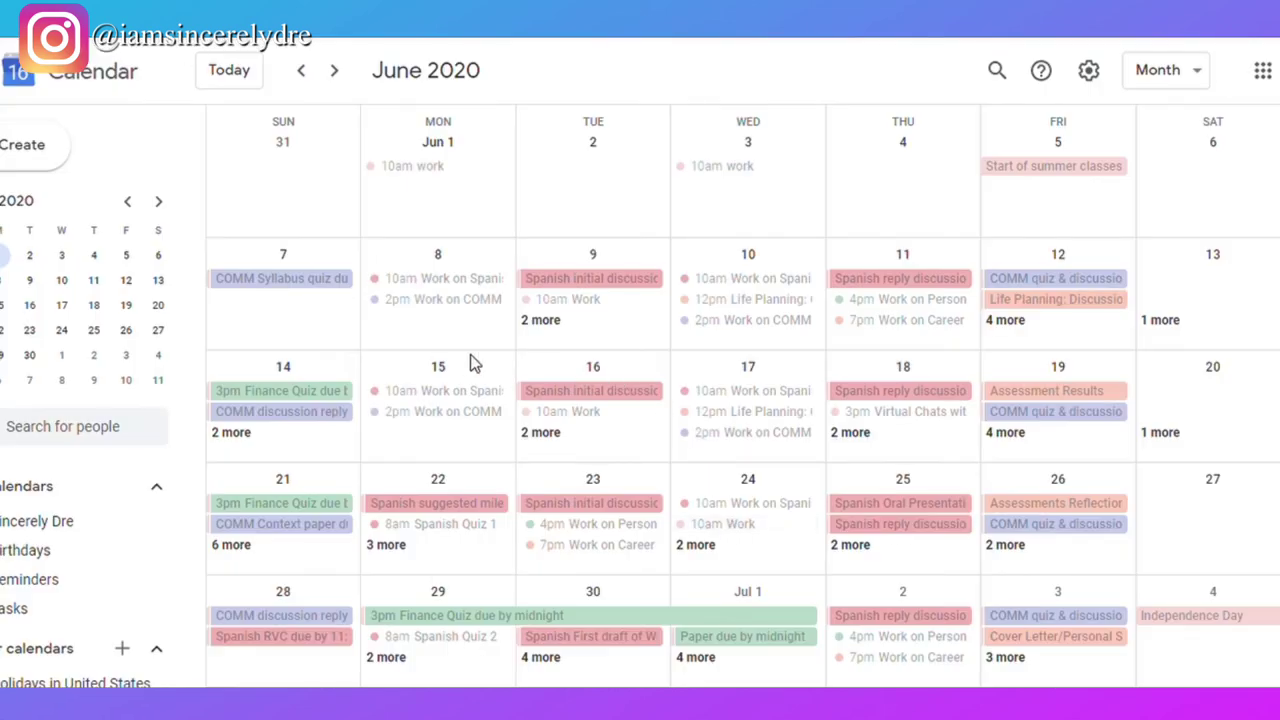
Back in Google Calendar, view the June details of the COMM Syllabus quiz, COMM quiz & discussion, and Finance Quiz due by Sunday 11:59
left_click(317, 287)
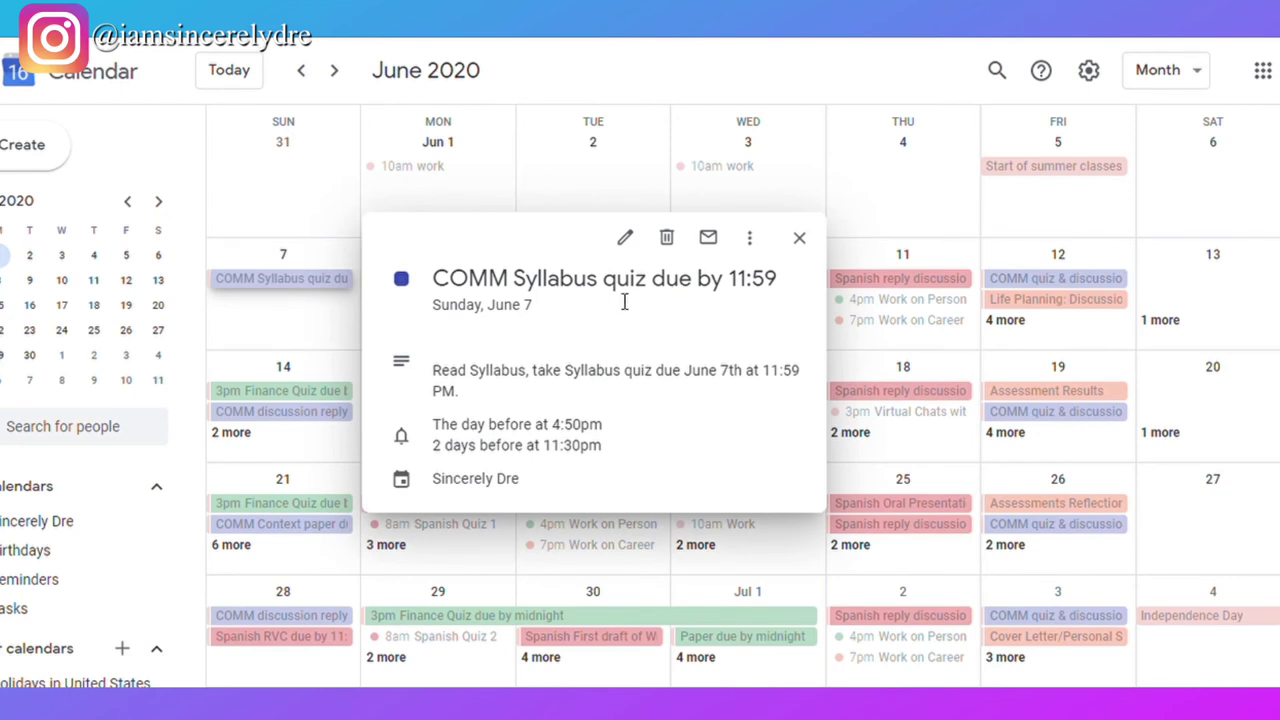
left_click(800, 240)
left_click(1067, 282)
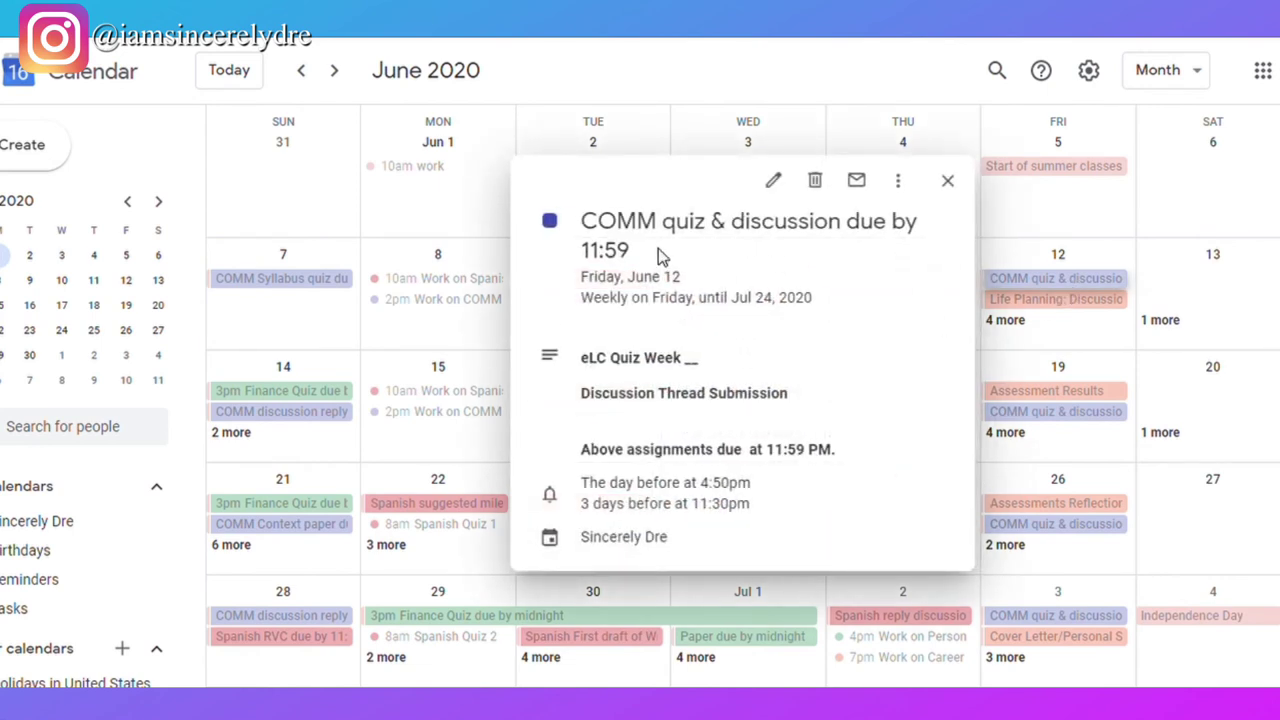
left_click(948, 181)
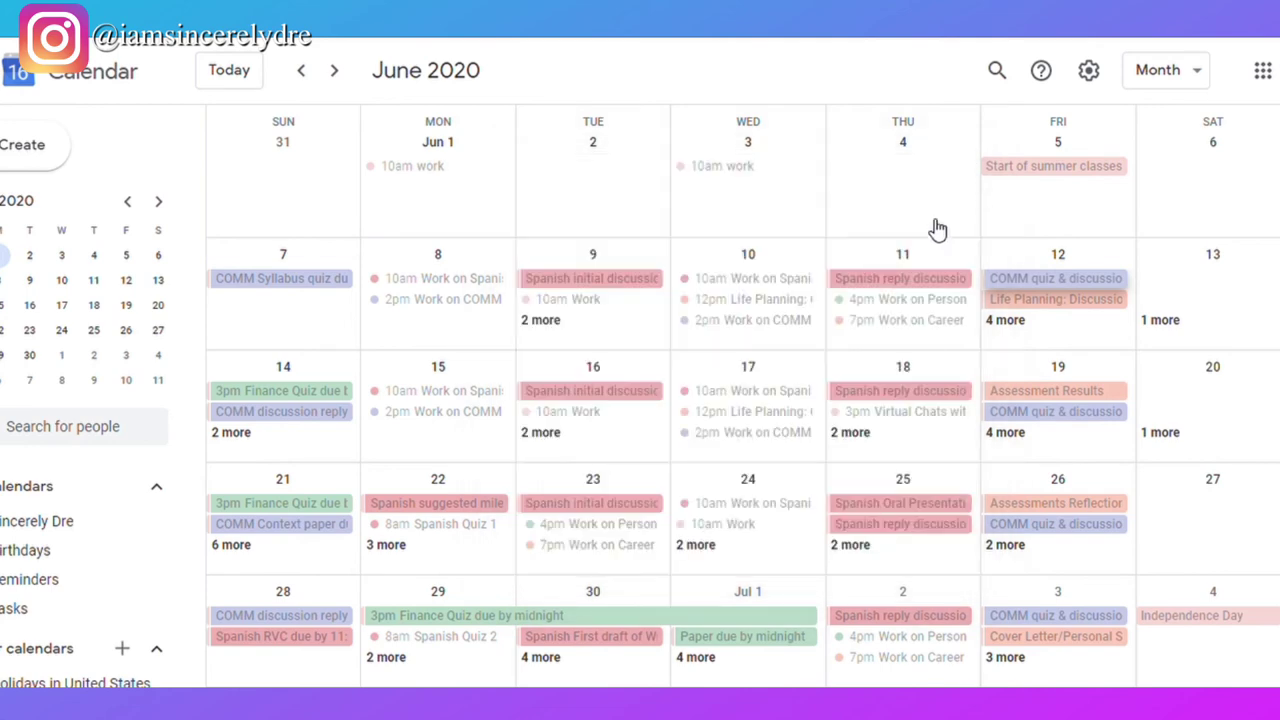
left_click(331, 400)
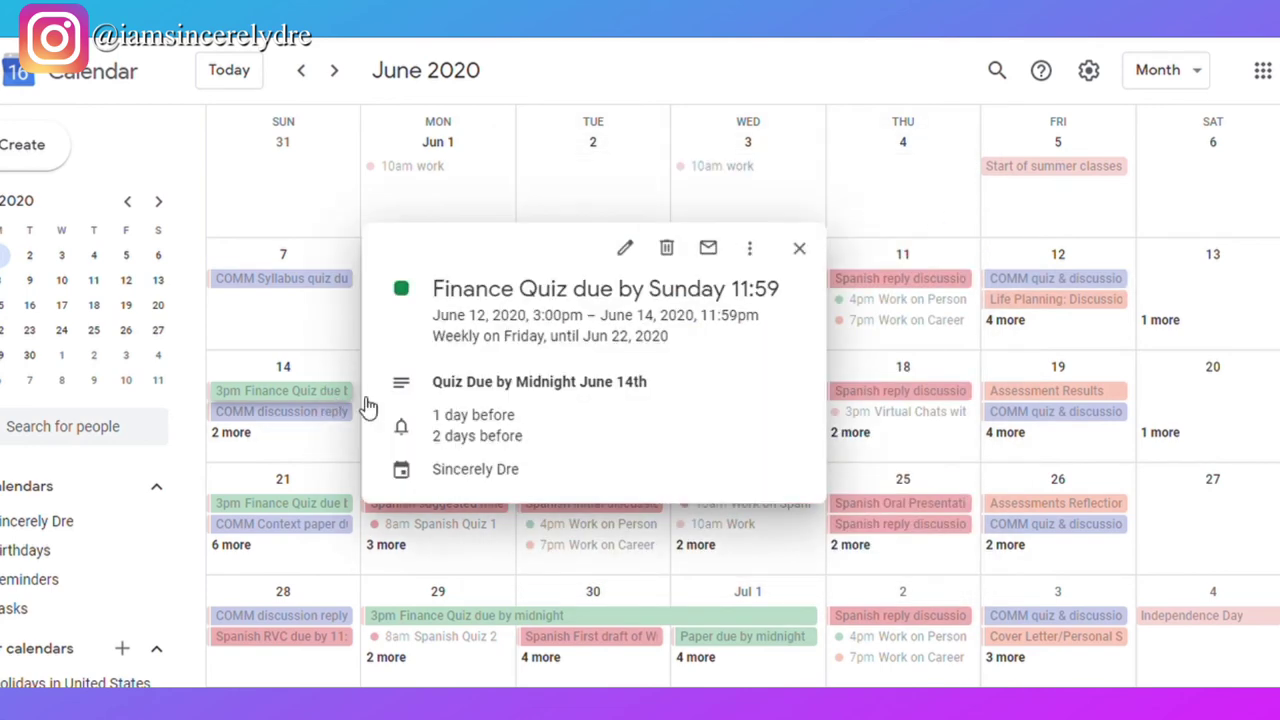
left_click(801, 249)
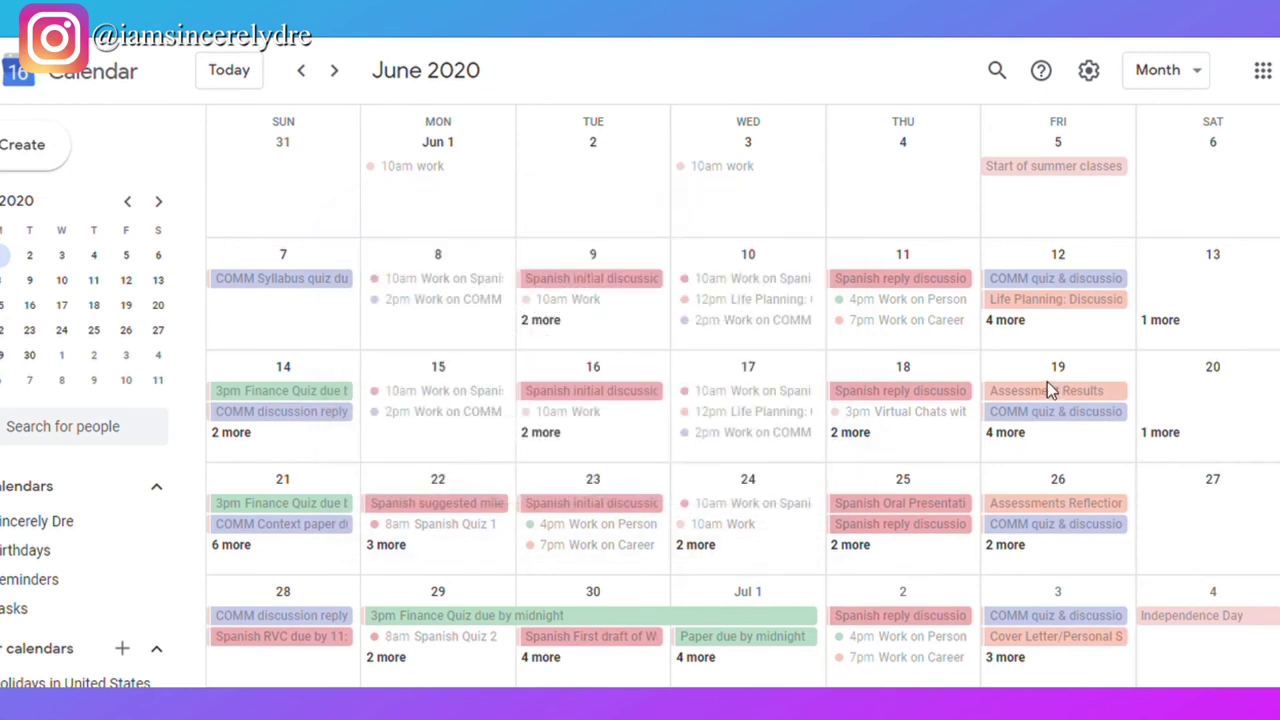
Open the full June 12 event list and view Life Planning: Discussion response due by 11pm and the UGA Handshake Registration deadline
left_click(1060, 322)
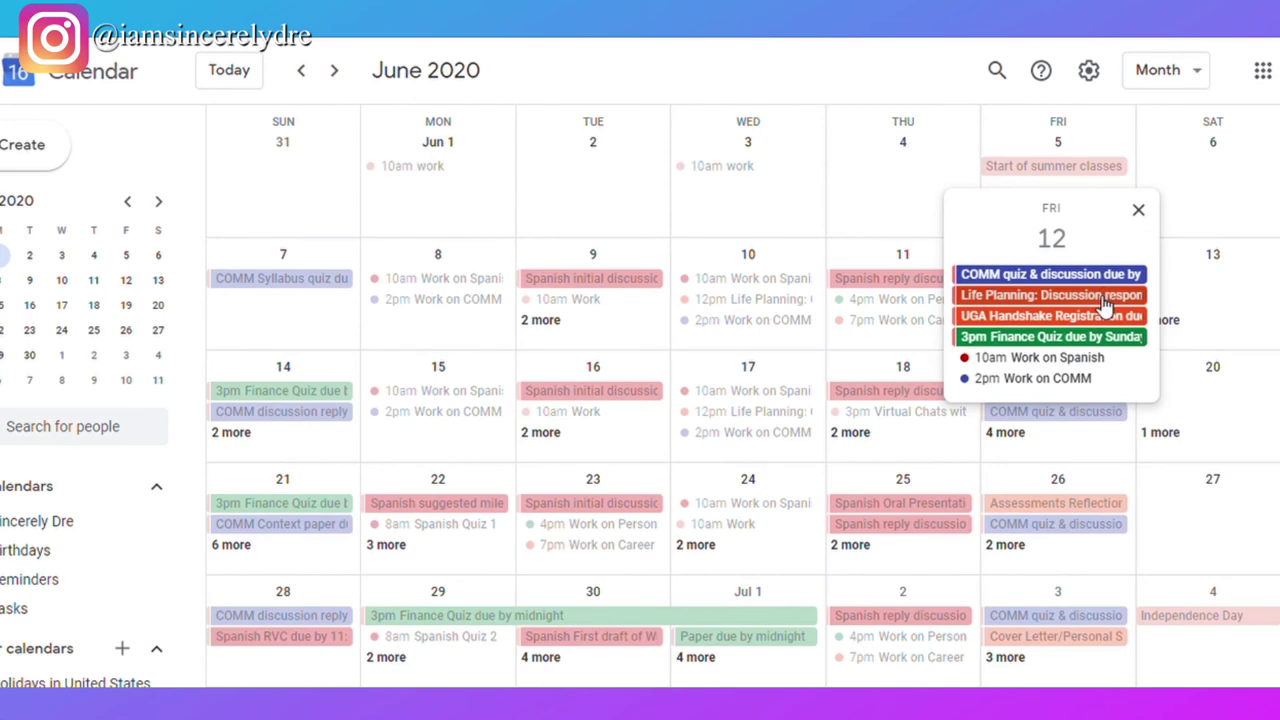
left_click(1100, 298)
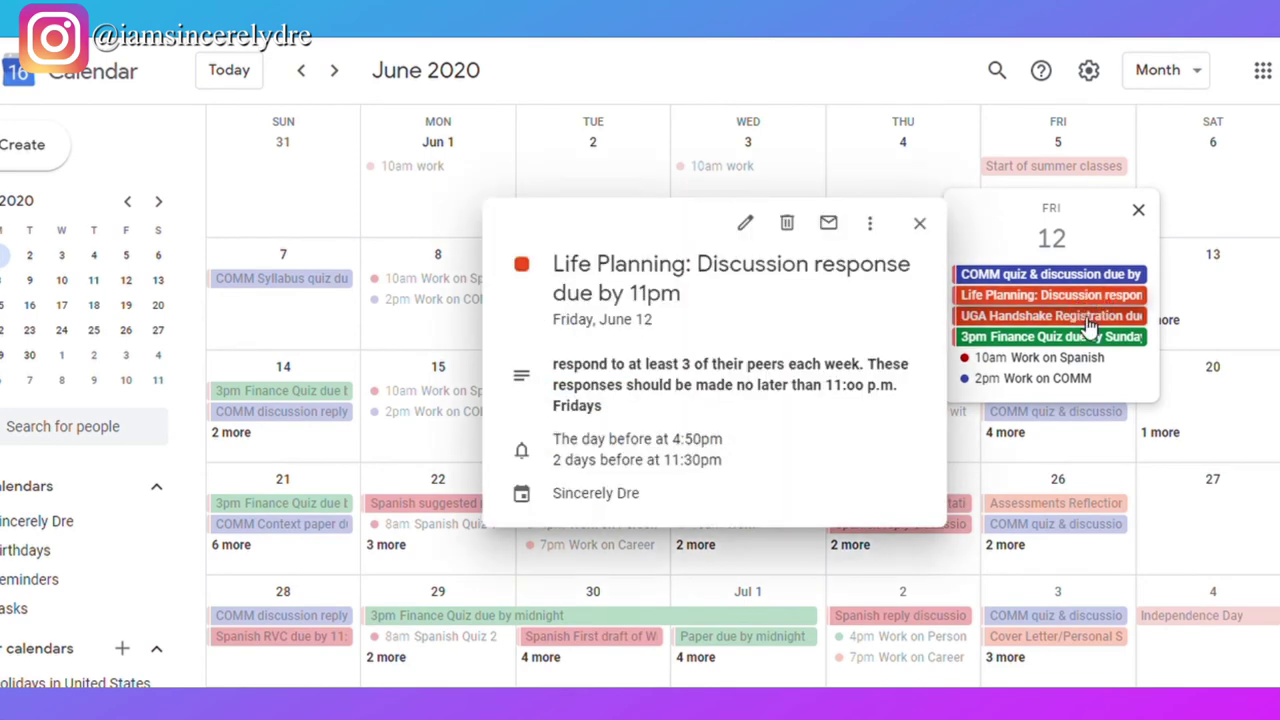
left_click(1088, 318)
left_click(919, 275)
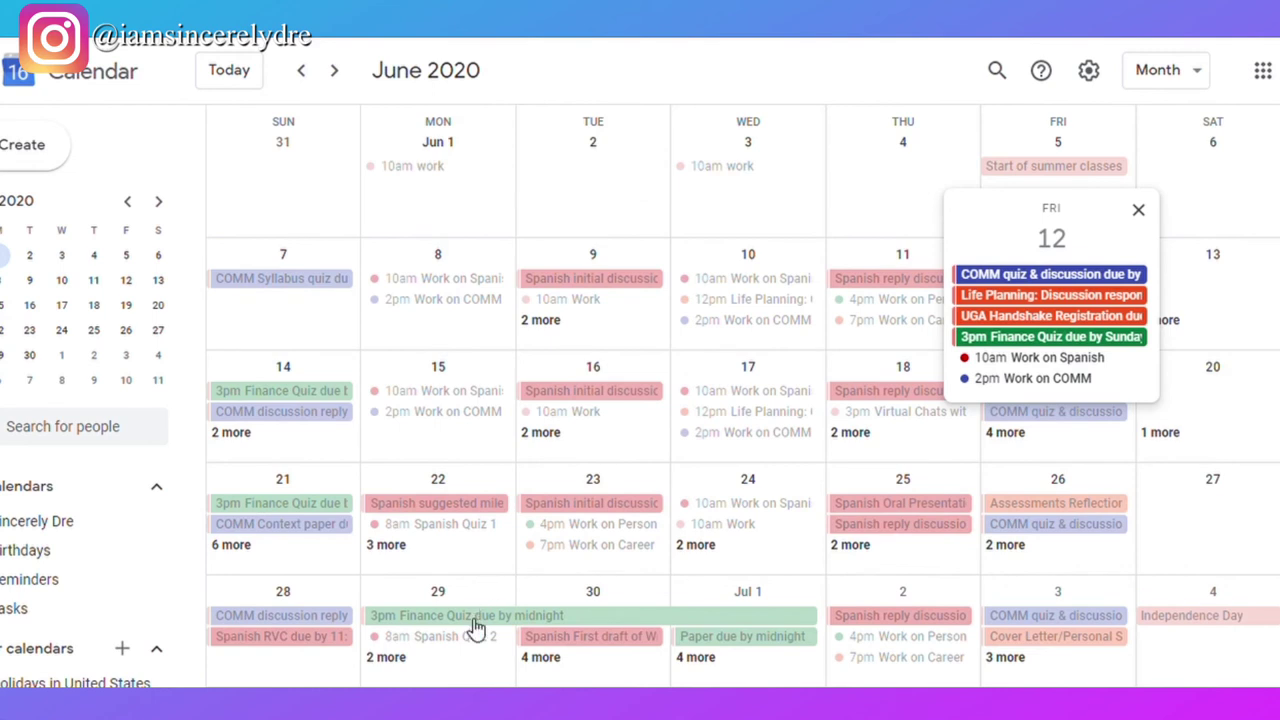
left_click(315, 648)
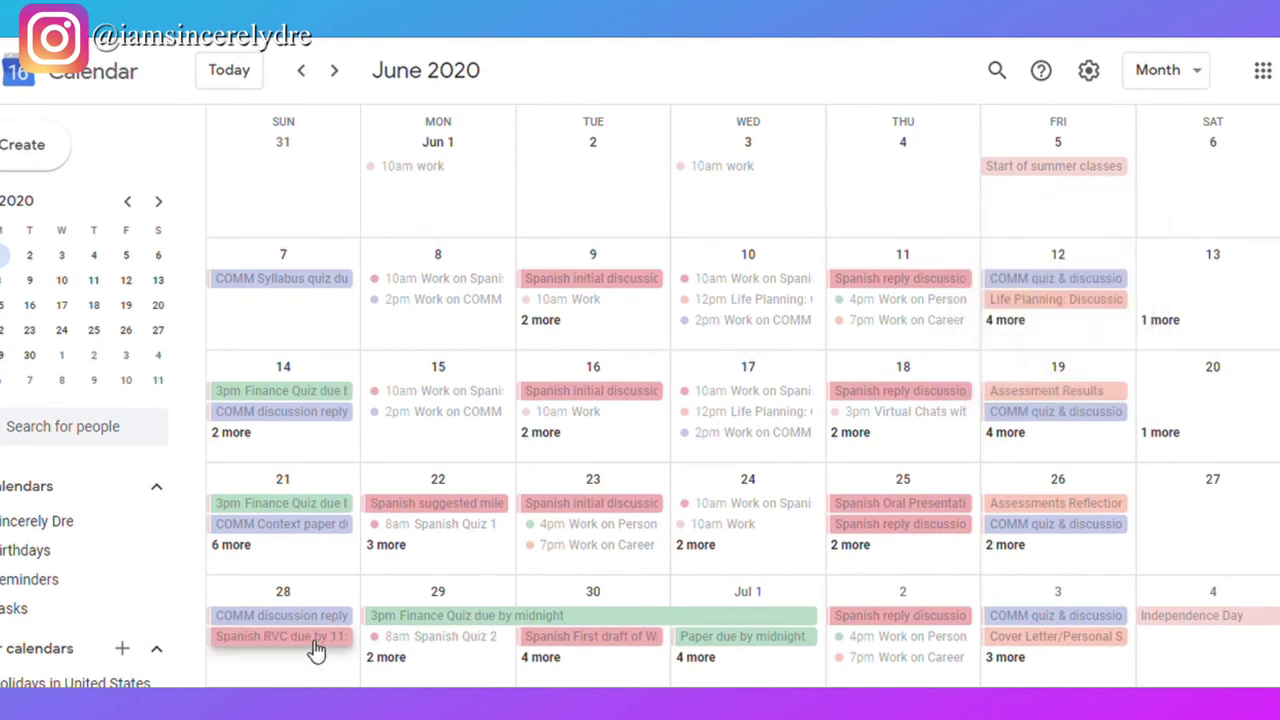
View the notifications of Spanish RVC due by 11:59 pm on June 28 and Spanish Oral Presentation I Due on June 25
left_click(315, 648)
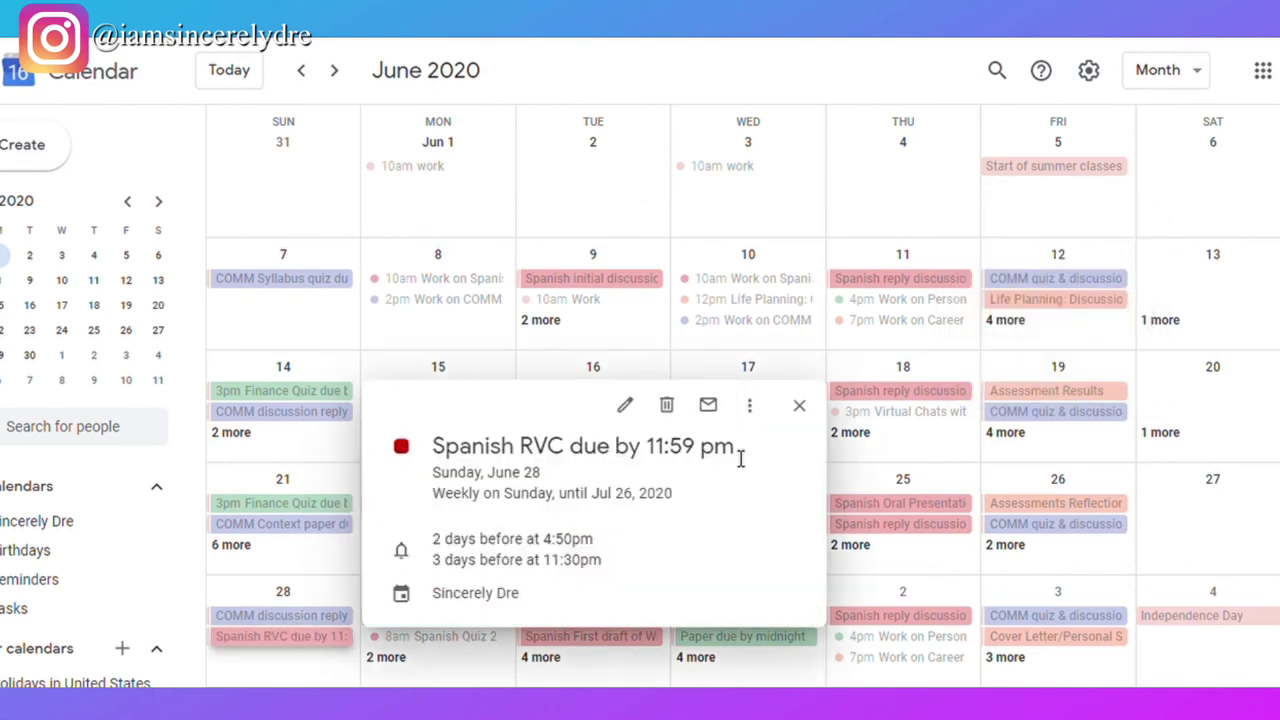
left_click(800, 406)
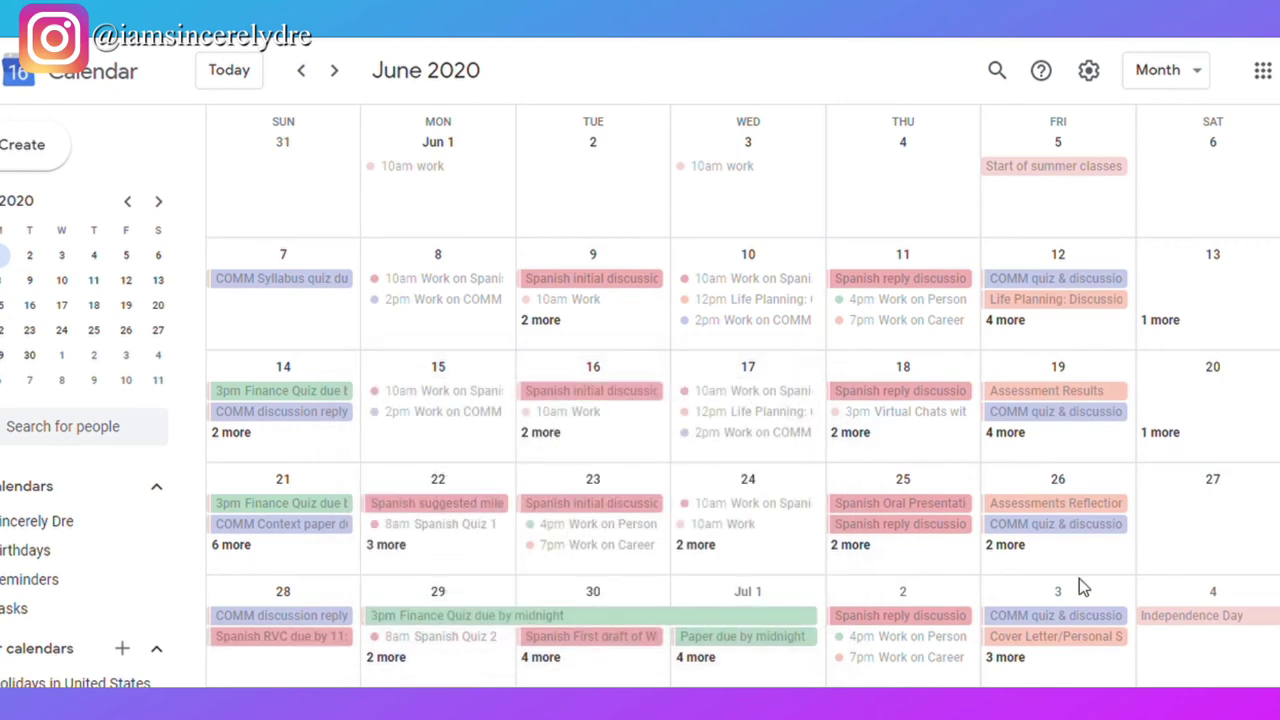
left_click(898, 510)
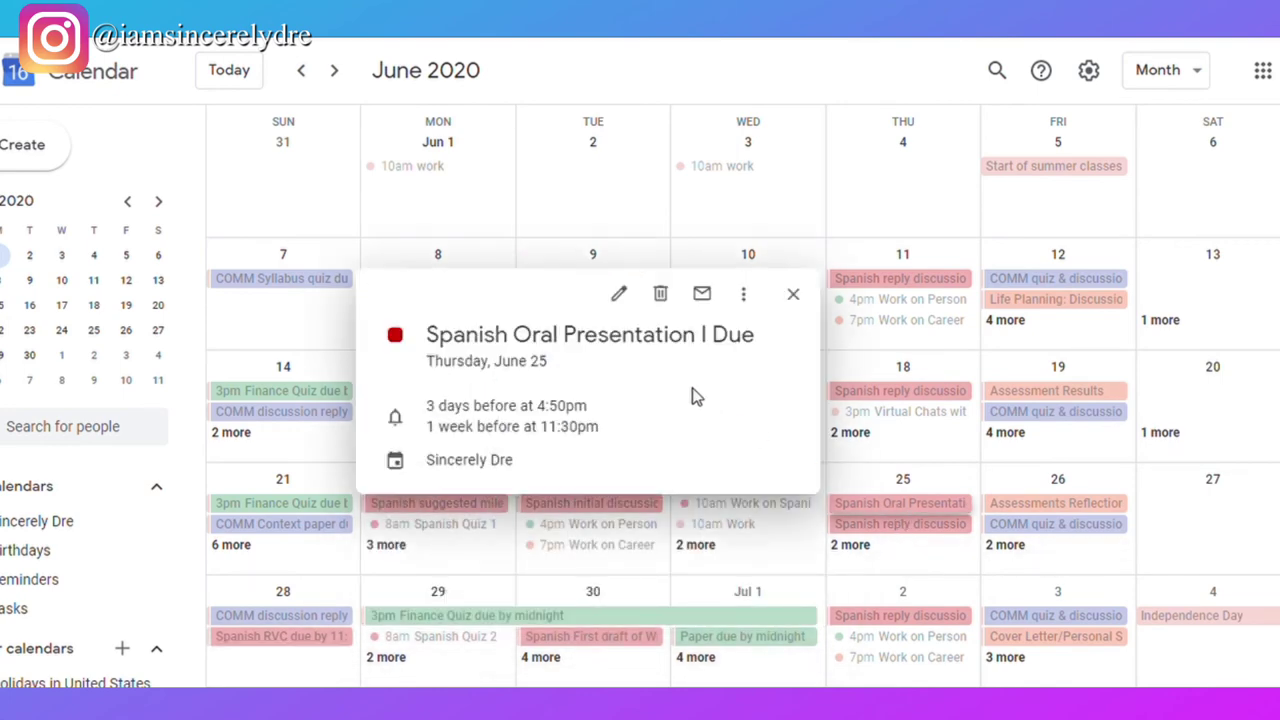
left_click(795, 298)
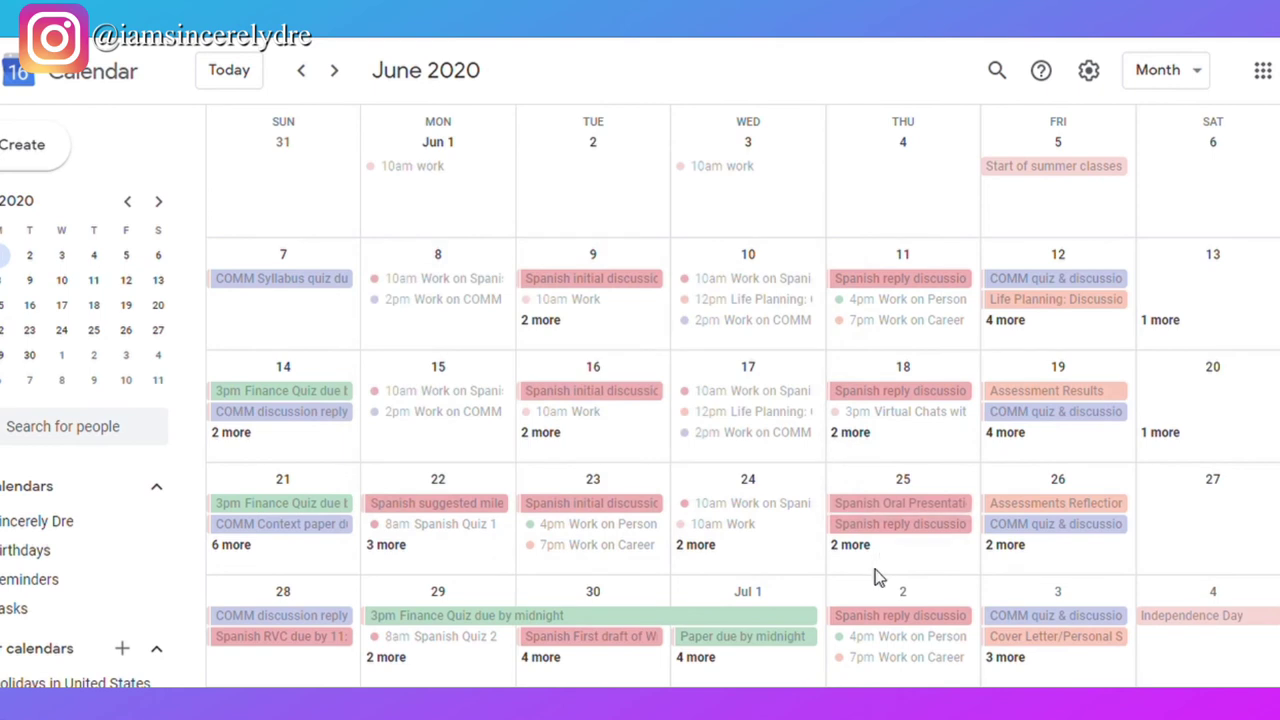
Advance to July 2020 and view the details of Online Practice of Interview due on July 13–17
scroll(866, 580, "down", 1)
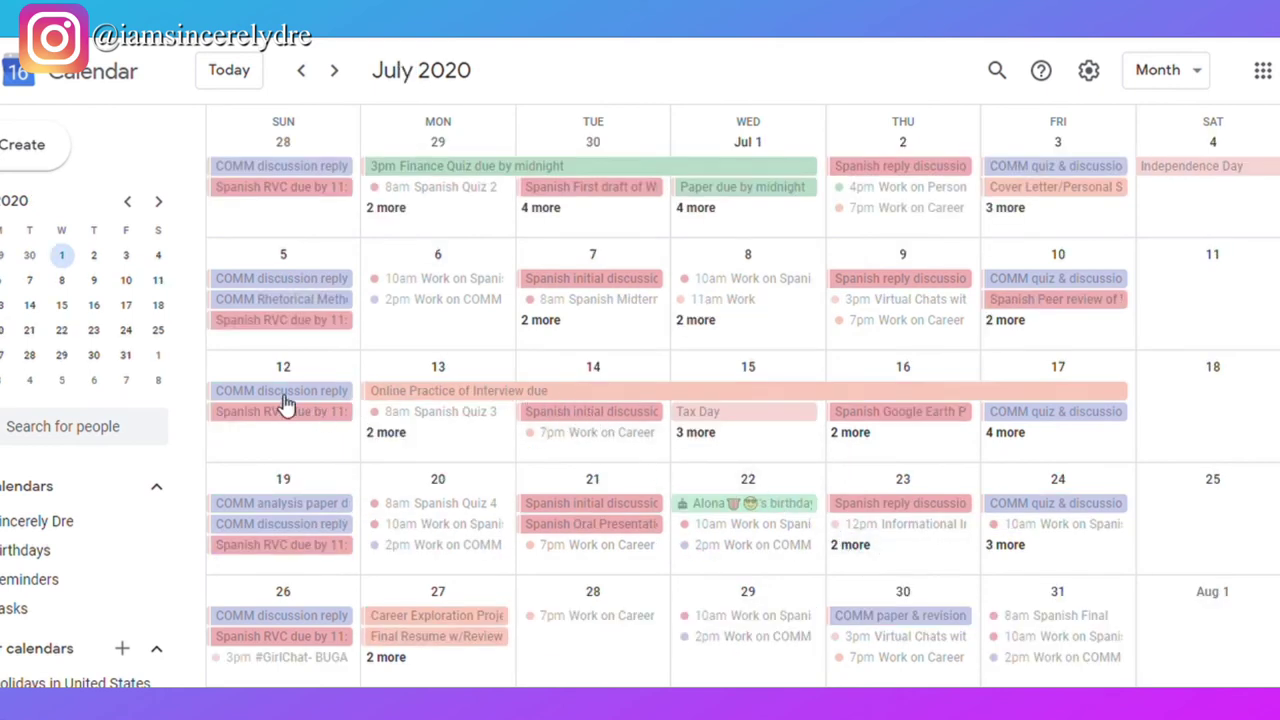
left_click(476, 392)
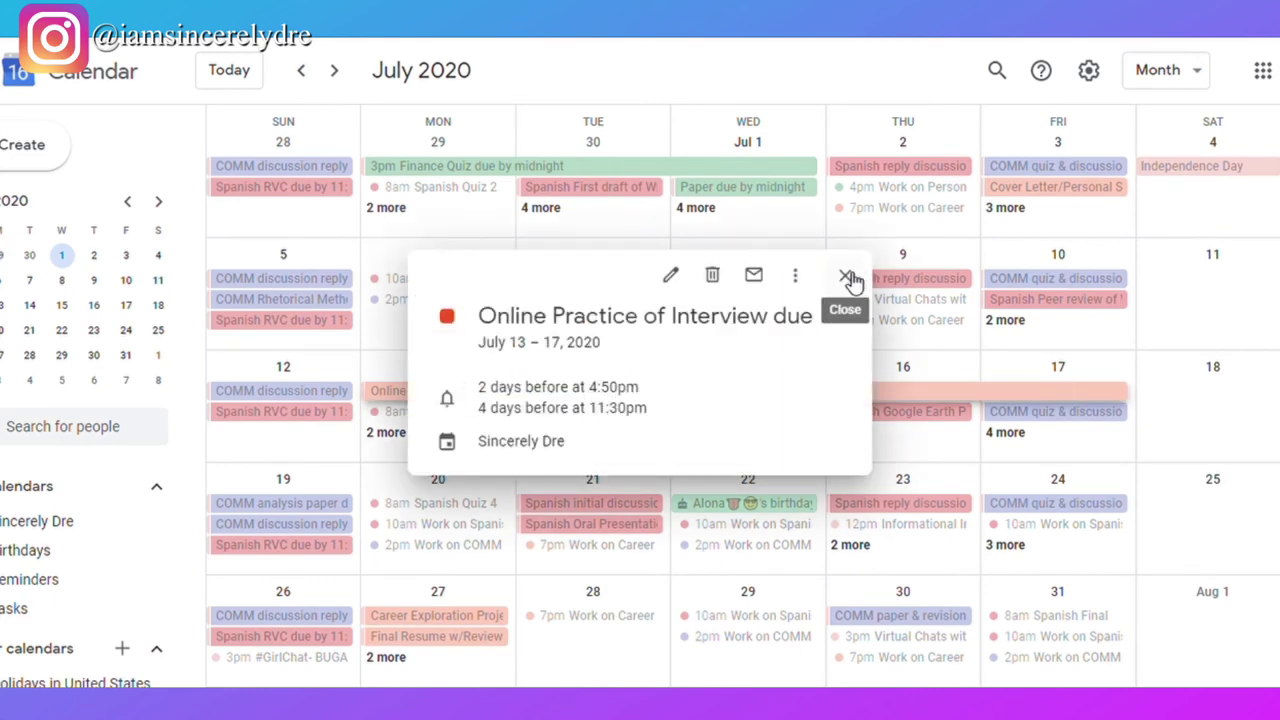
left_click(848, 275)
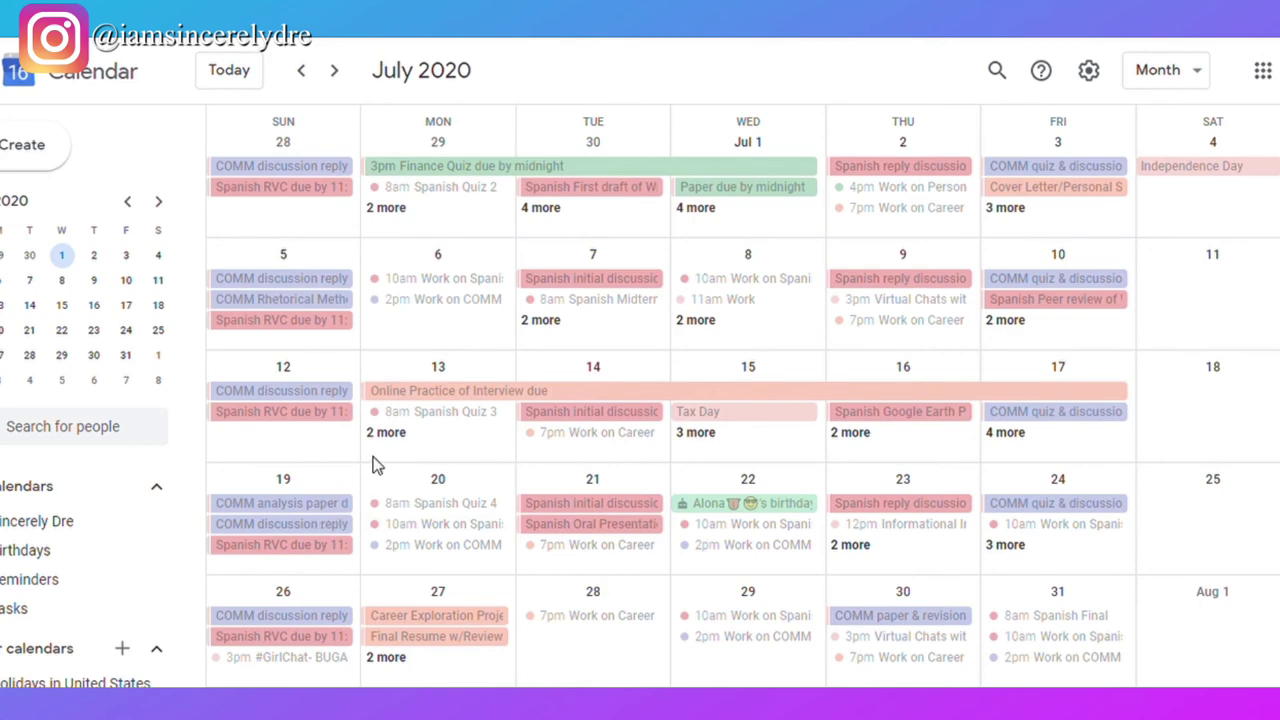
Return to June 2020 and reopen the details of Spanish Oral Presentation I Due on June 25
key("k")
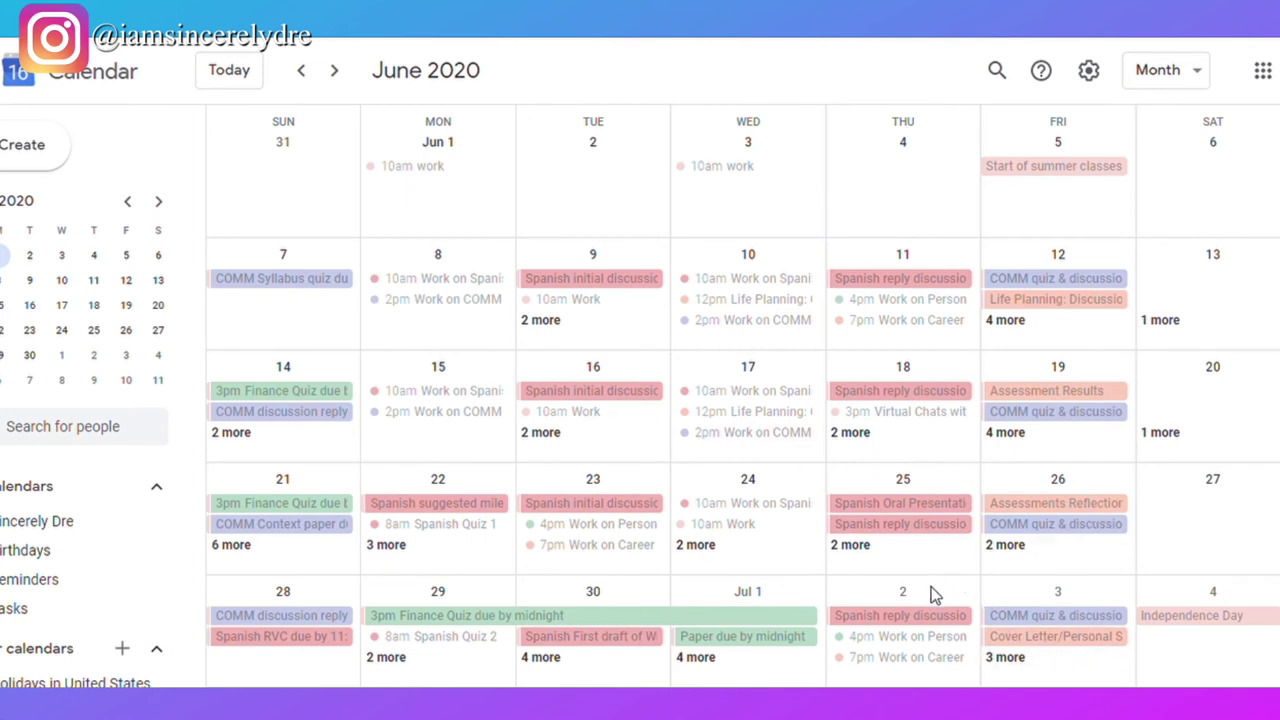
left_click(895, 514)
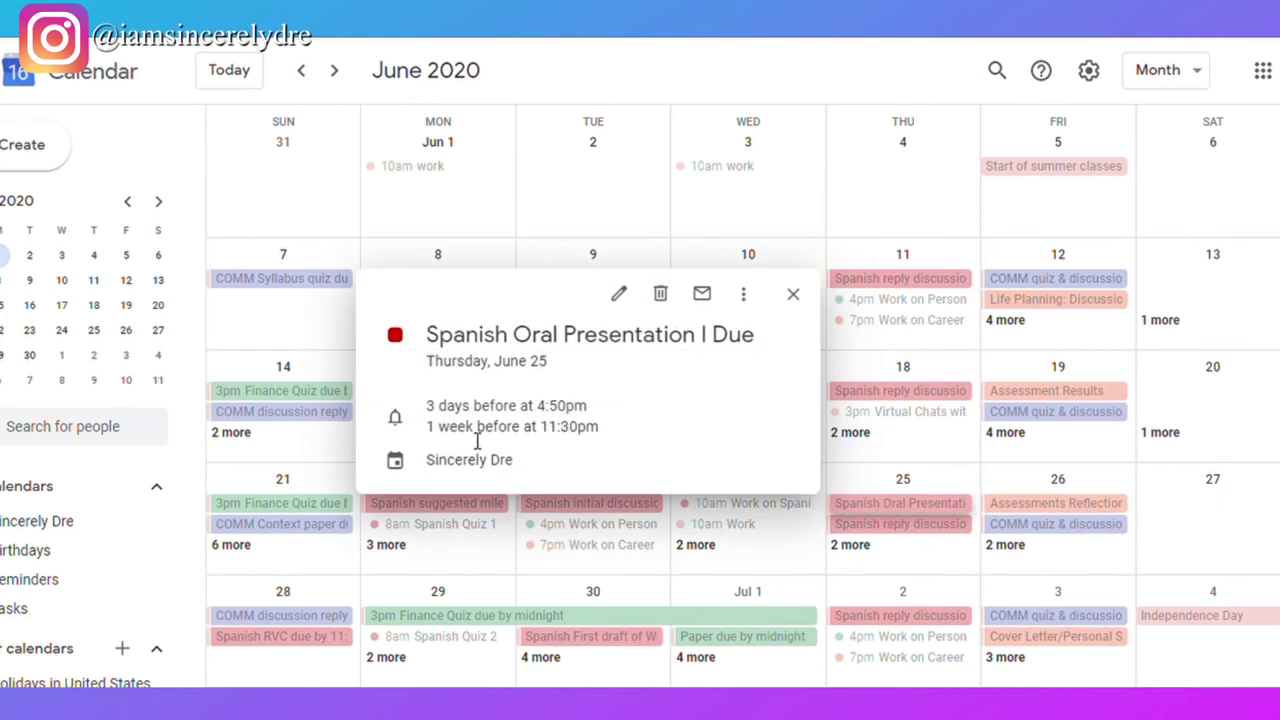
Highlight the 1-week and 3-day notifications of Spanish Oral Presentation I Due, and close its details
left_click_drag(437, 437, 607, 444)
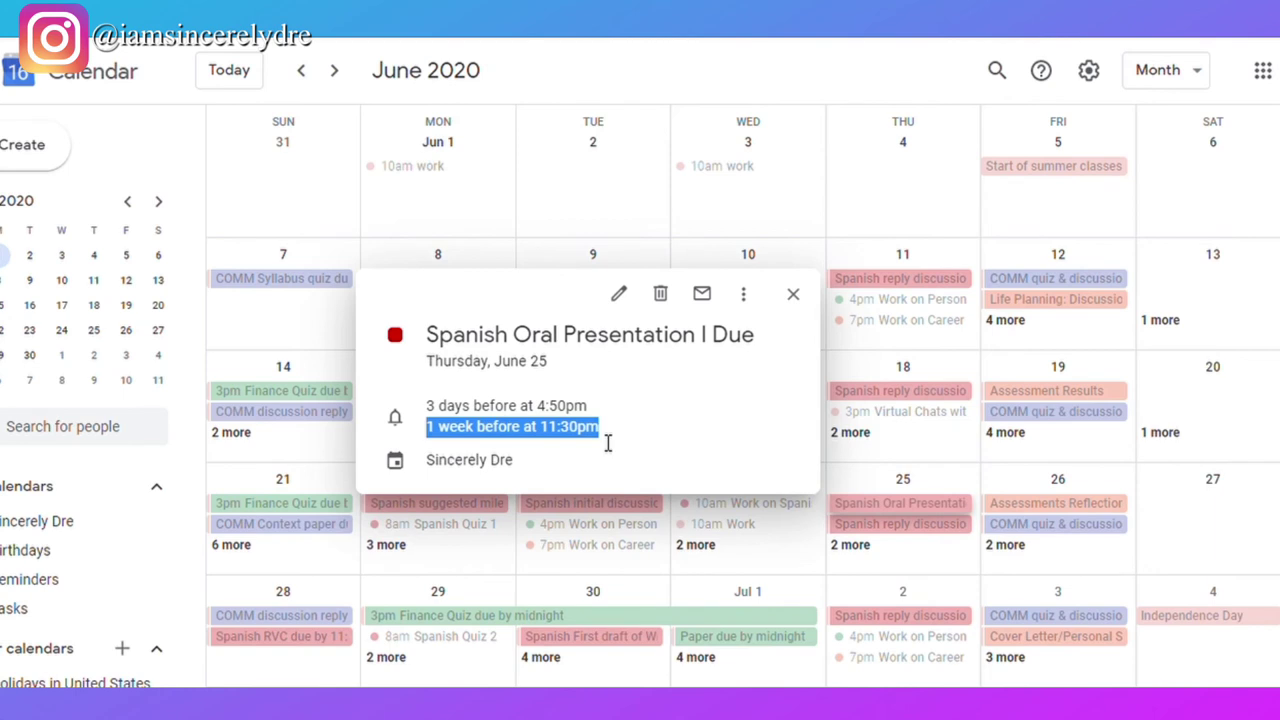
left_click_drag(428, 428, 615, 447)
left_click_drag(424, 405, 592, 411)
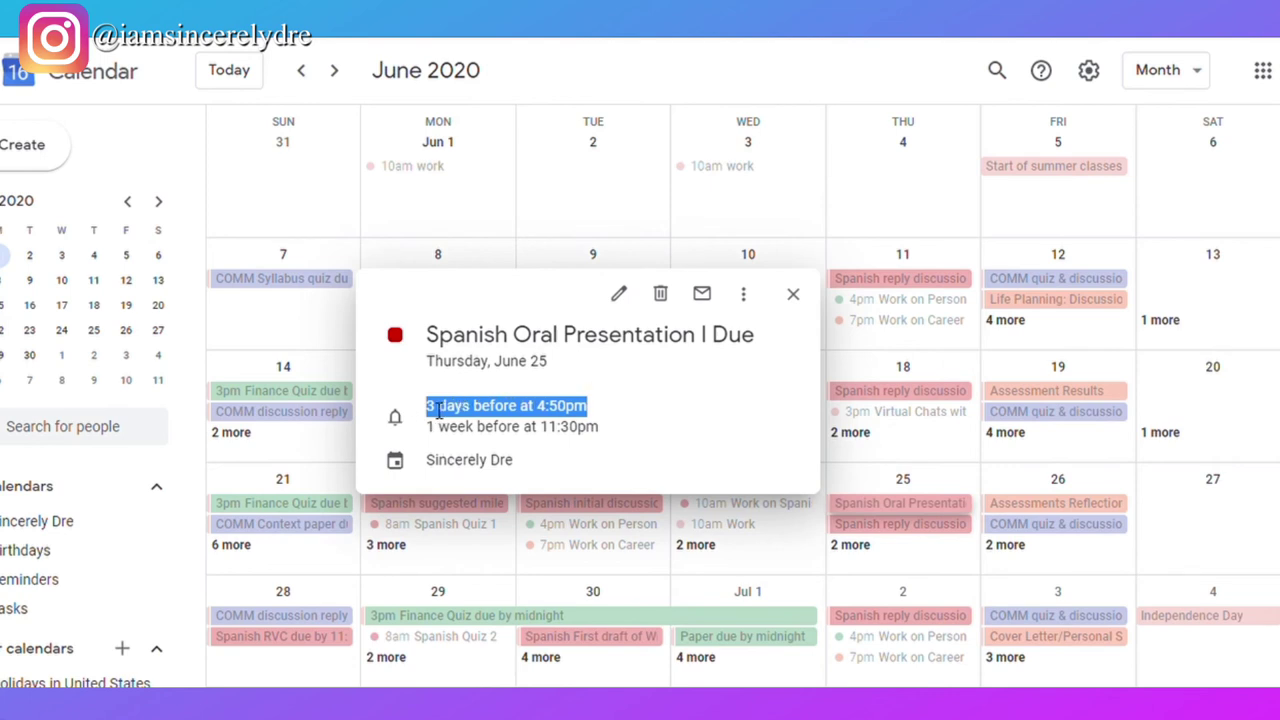
left_click(793, 297)
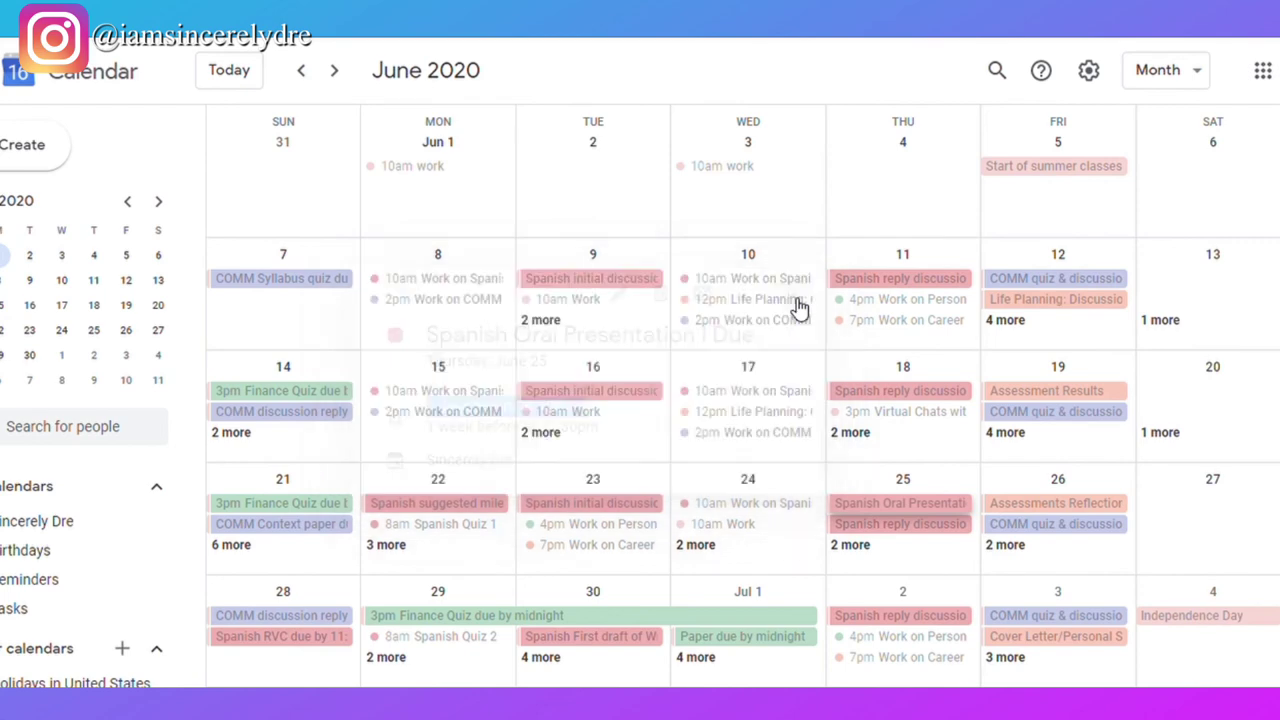
View Paper due by midnight on July 1, highlighting its project description and notifications, and close its details
left_click(745, 636)
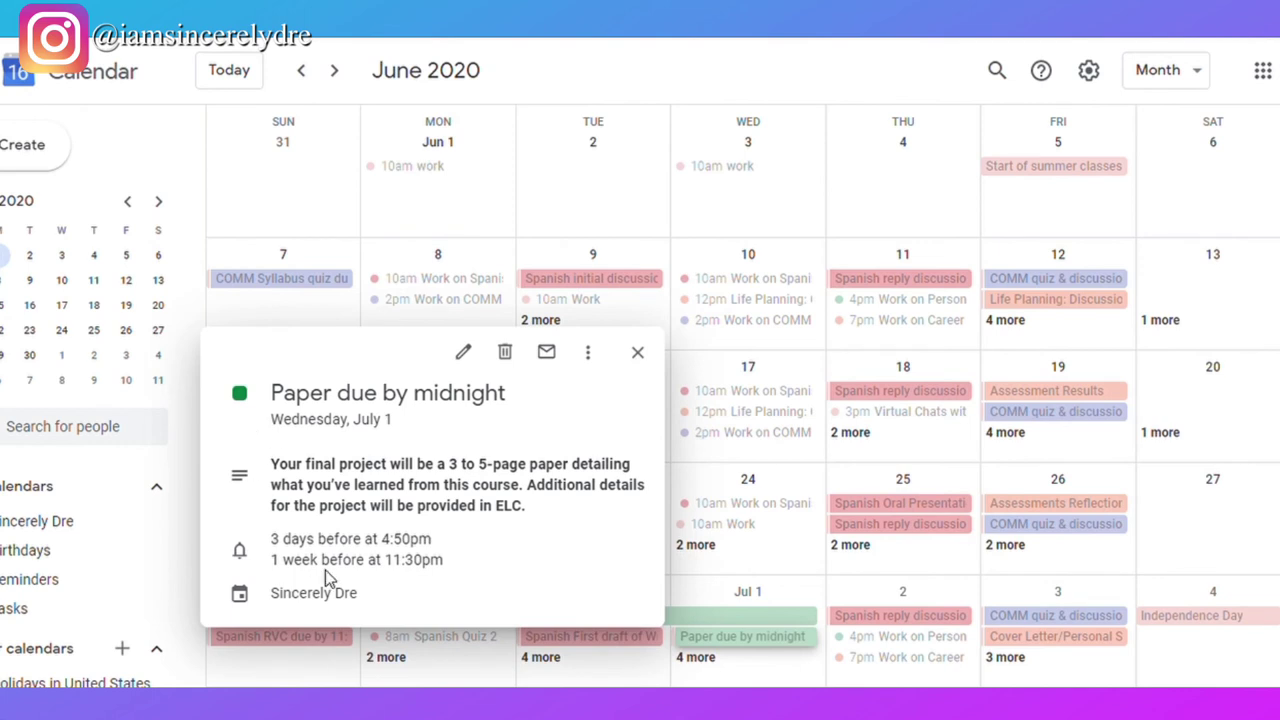
left_click_drag(271, 463, 538, 522)
left_click(522, 500)
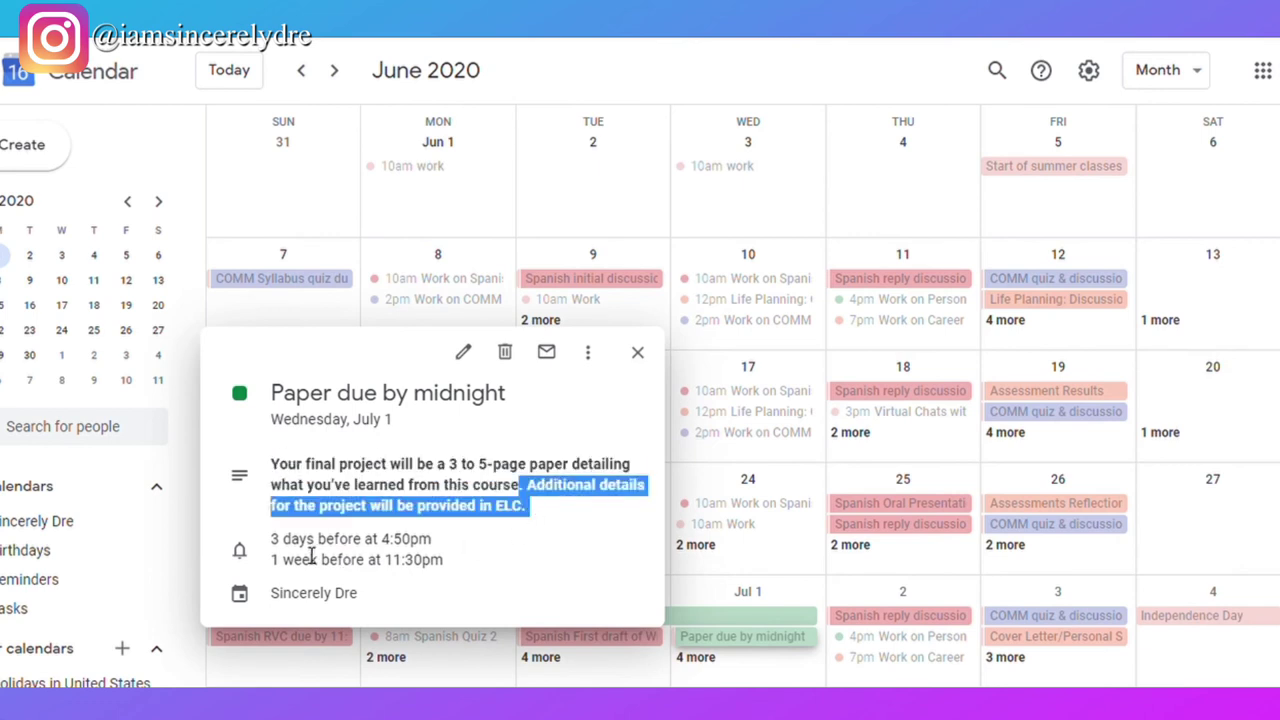
left_click_drag(287, 566, 268, 537)
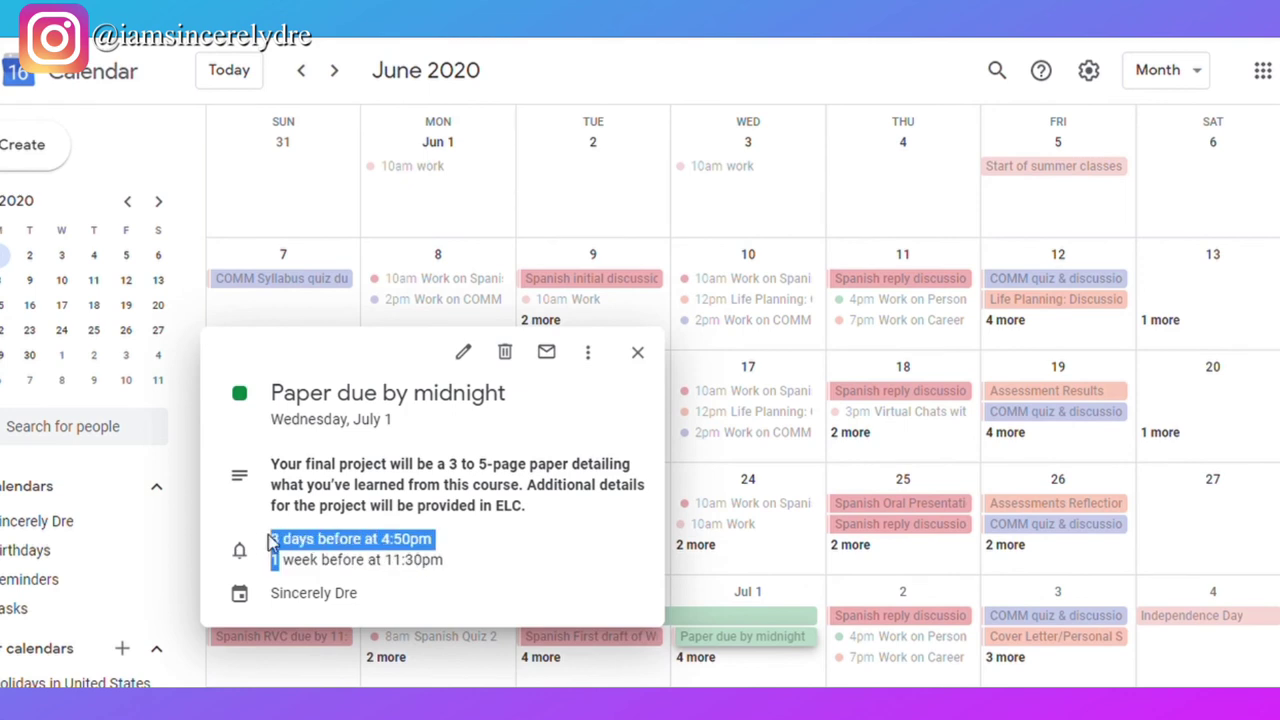
left_click(294, 469)
left_click_drag(297, 467, 531, 522)
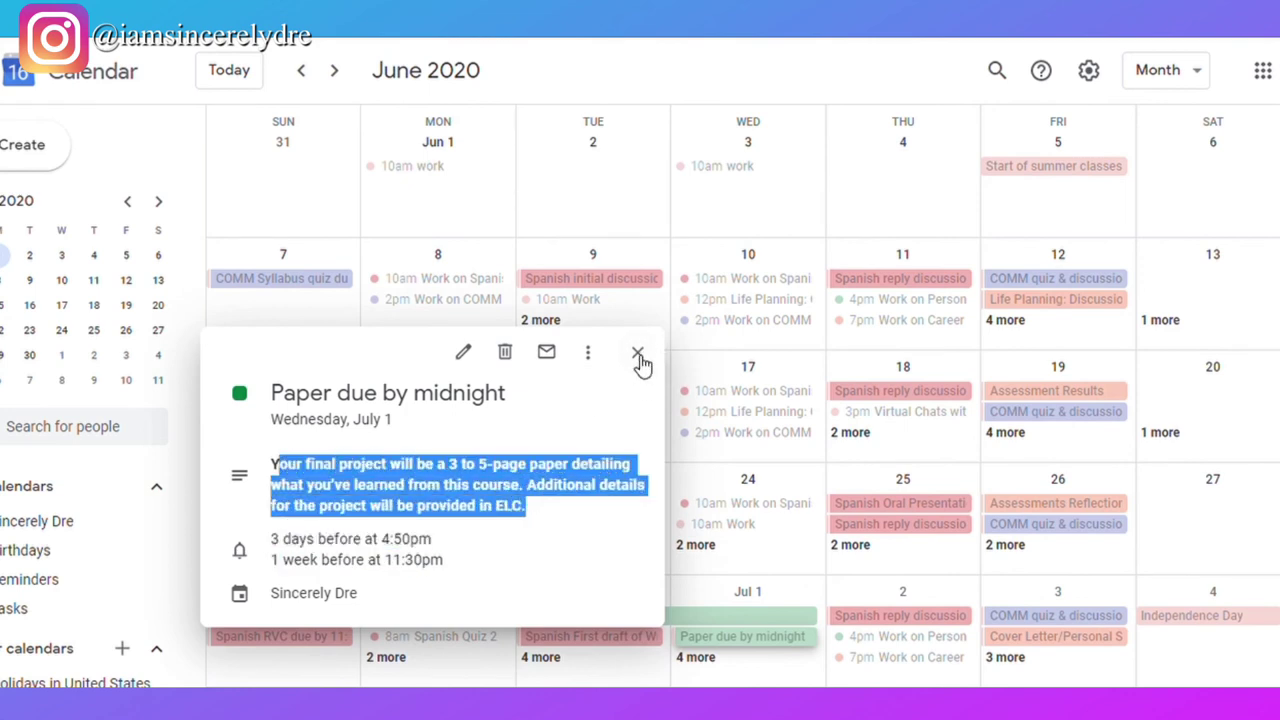
left_click(639, 358)
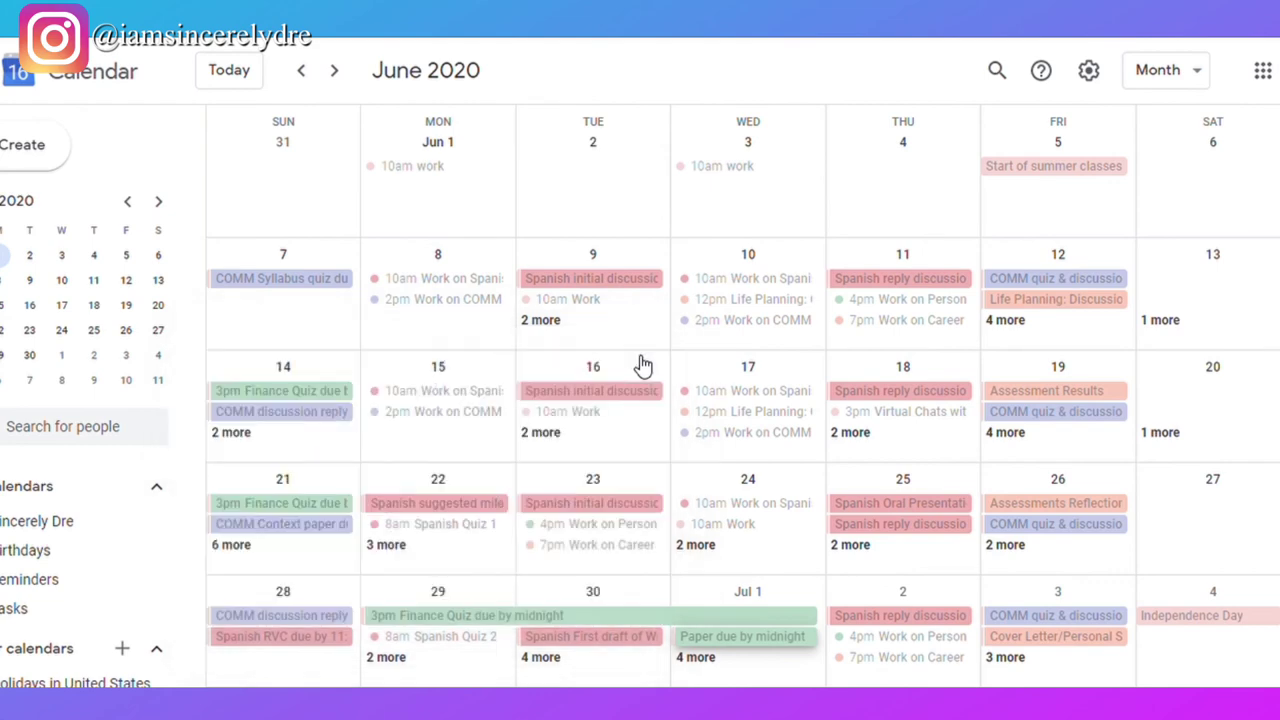
left_click(1036, 645)
left_click(948, 398)
left_click(716, 651)
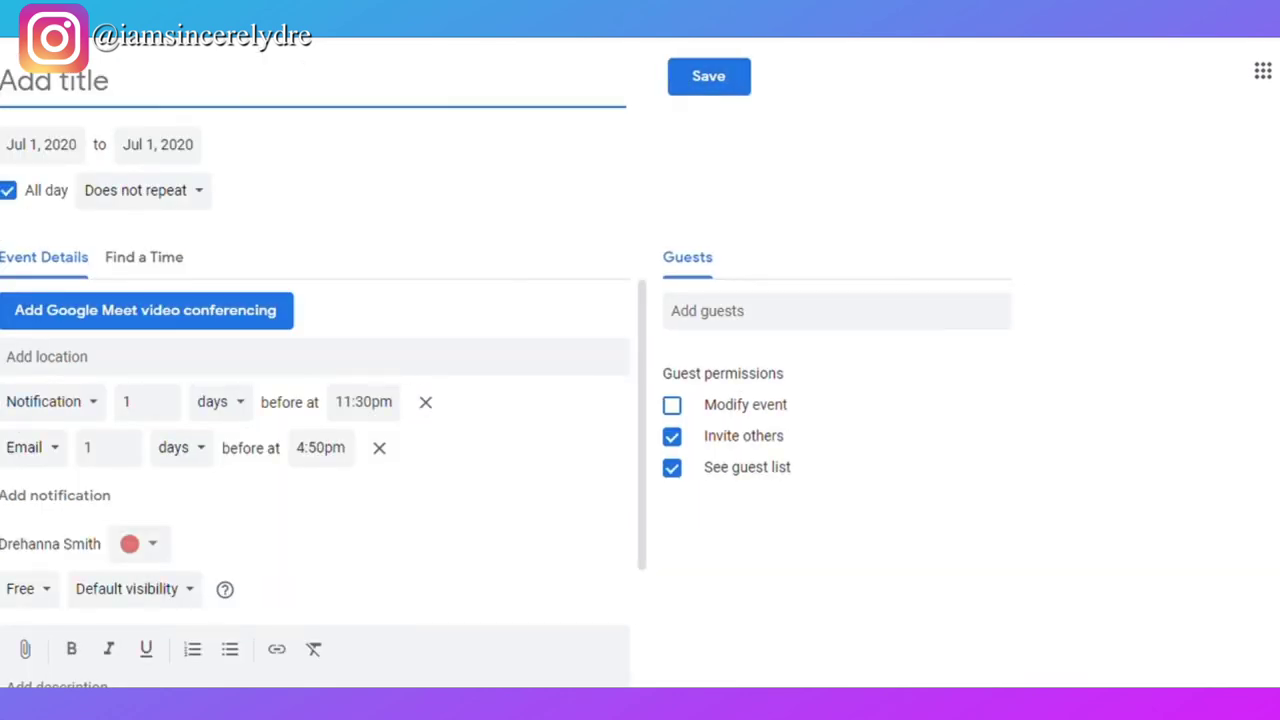
key("Escape")
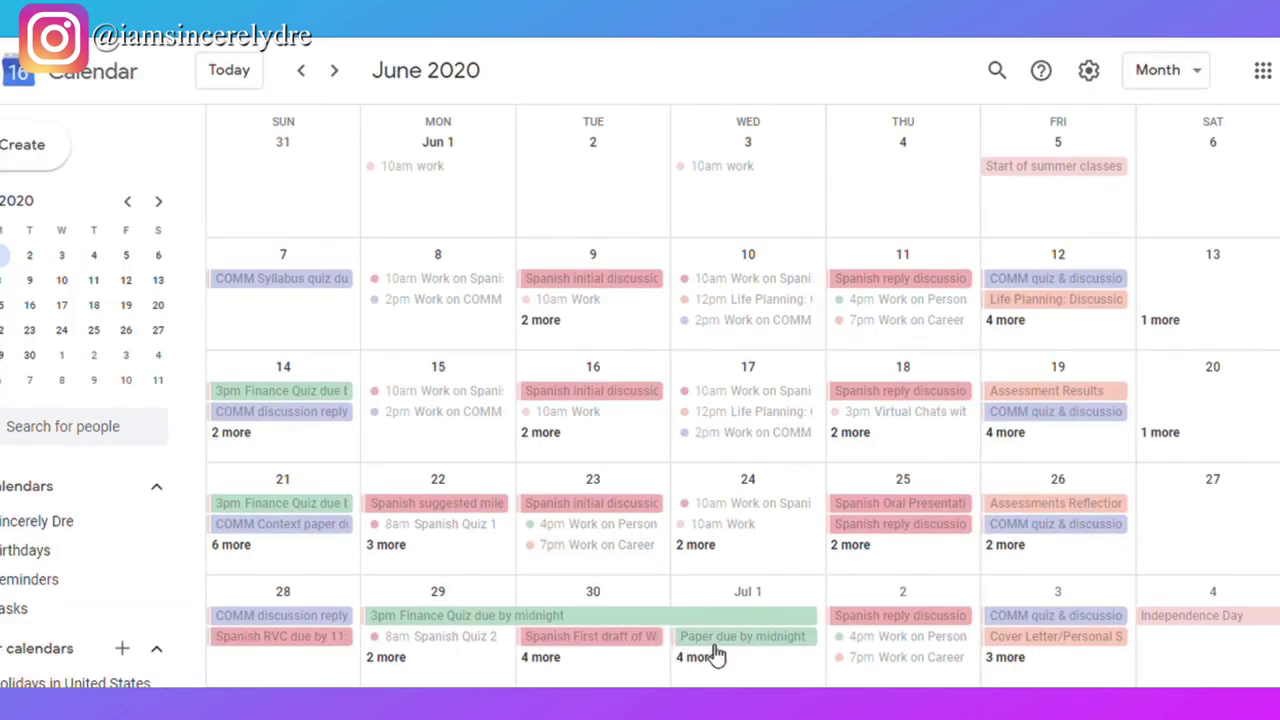
Review the description of Paper due by midnight, and highlight that of the July 30 COMM paper & revision letter event
left_click(708, 640)
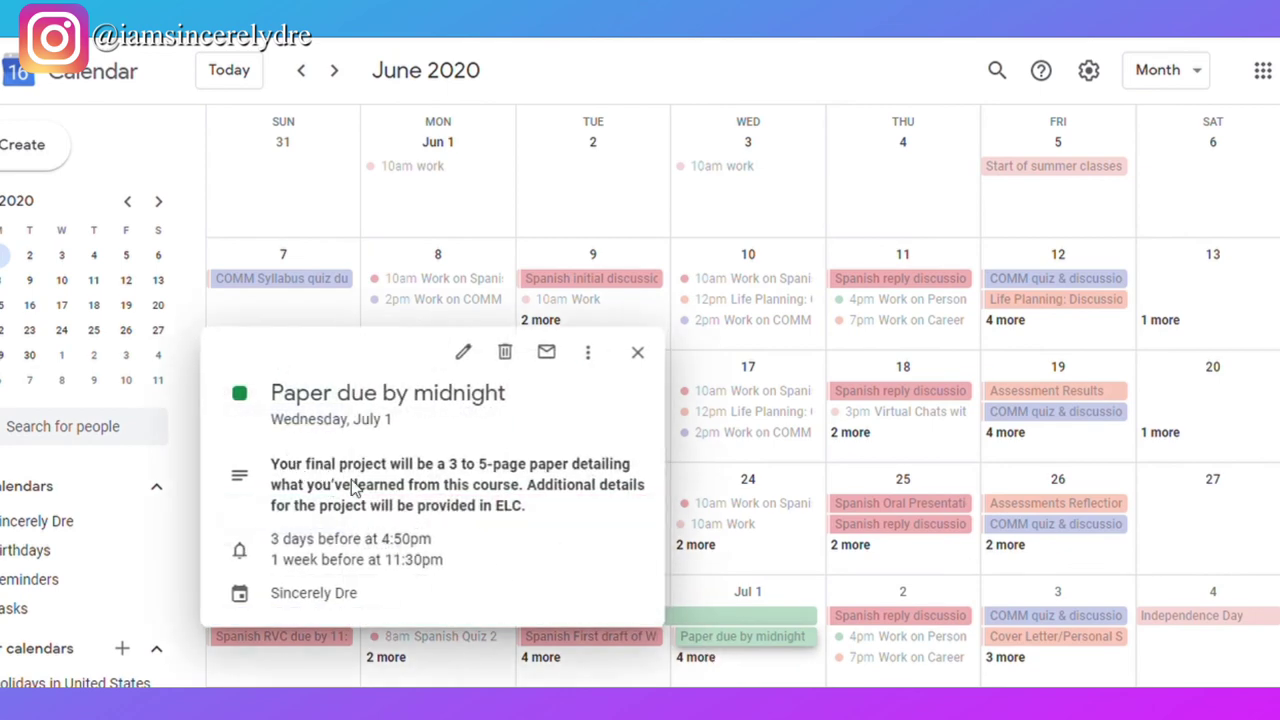
left_click(637, 353)
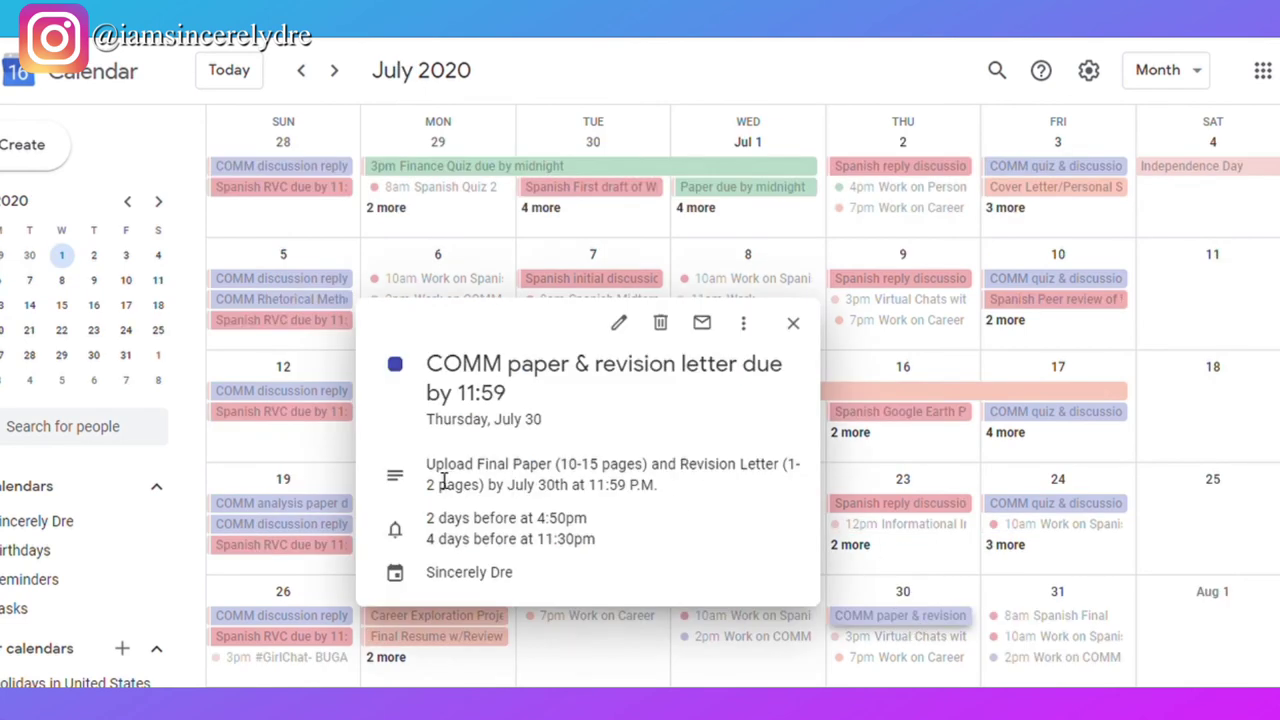
left_click_drag(437, 475, 707, 487)
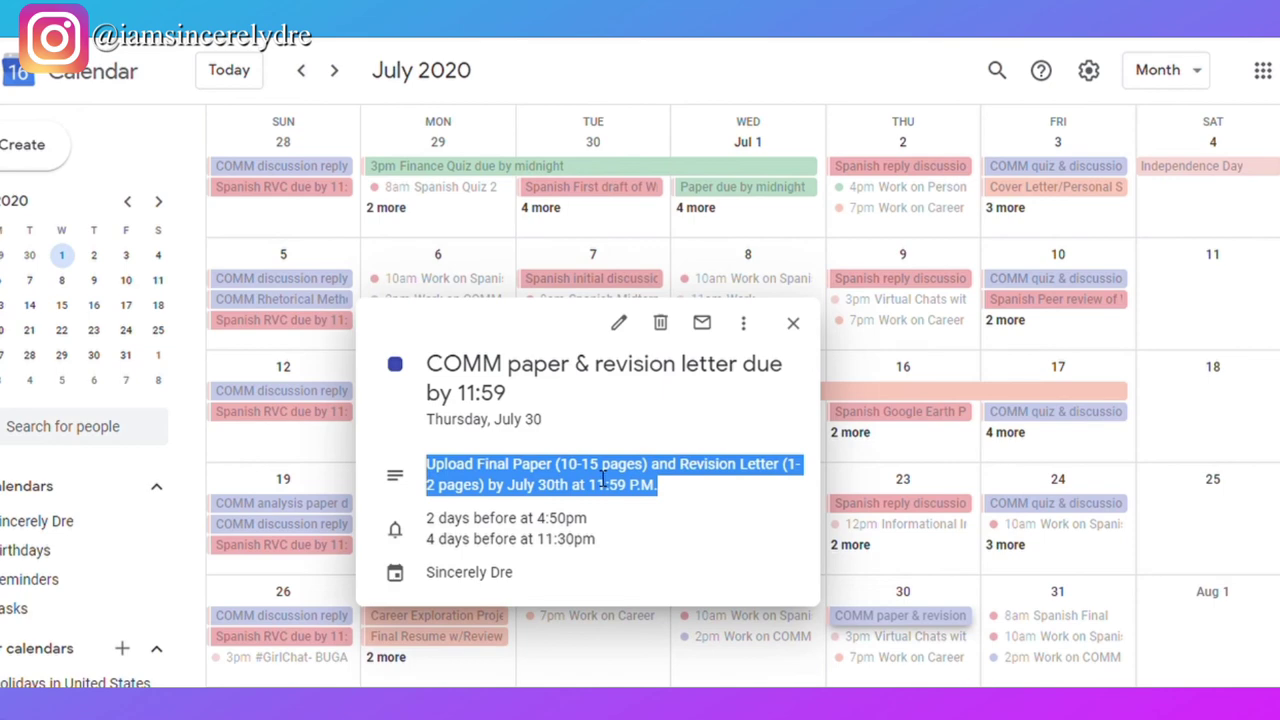
left_click(792, 324)
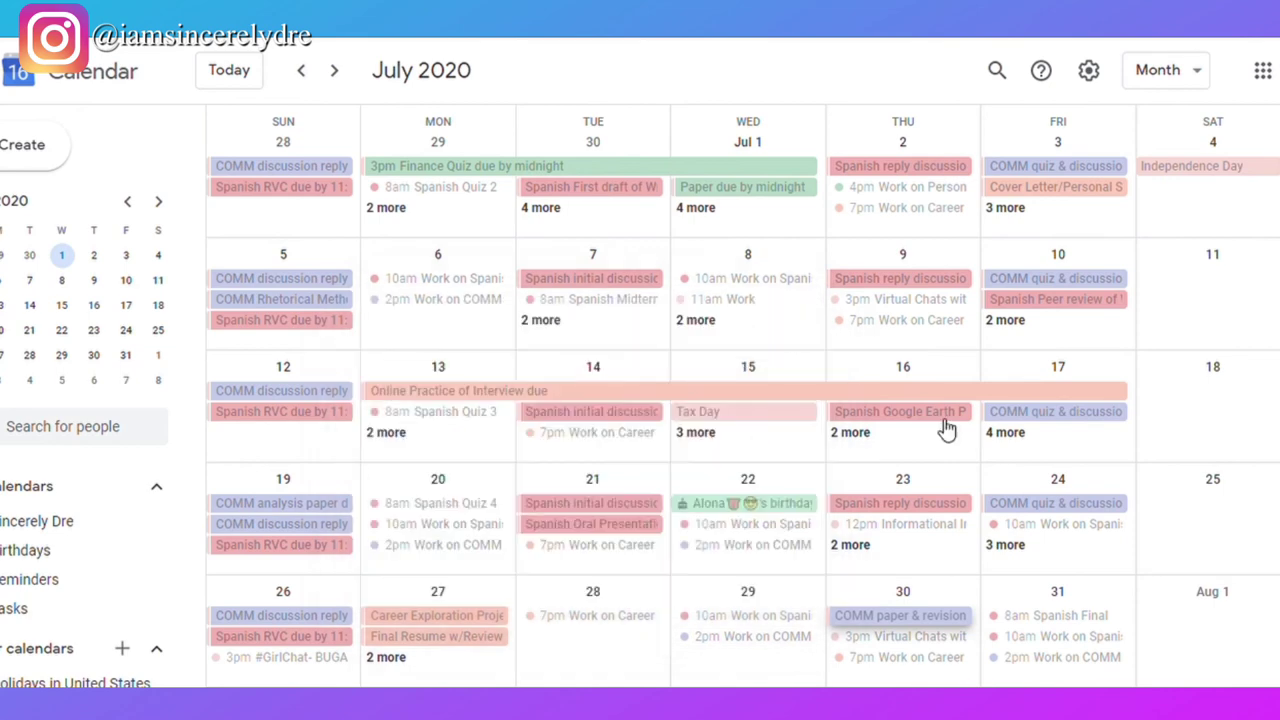
View the July 24 COMM quiz & discussion and July 19 COMM discussion reply details, and return to June 2020
left_click(1045, 503)
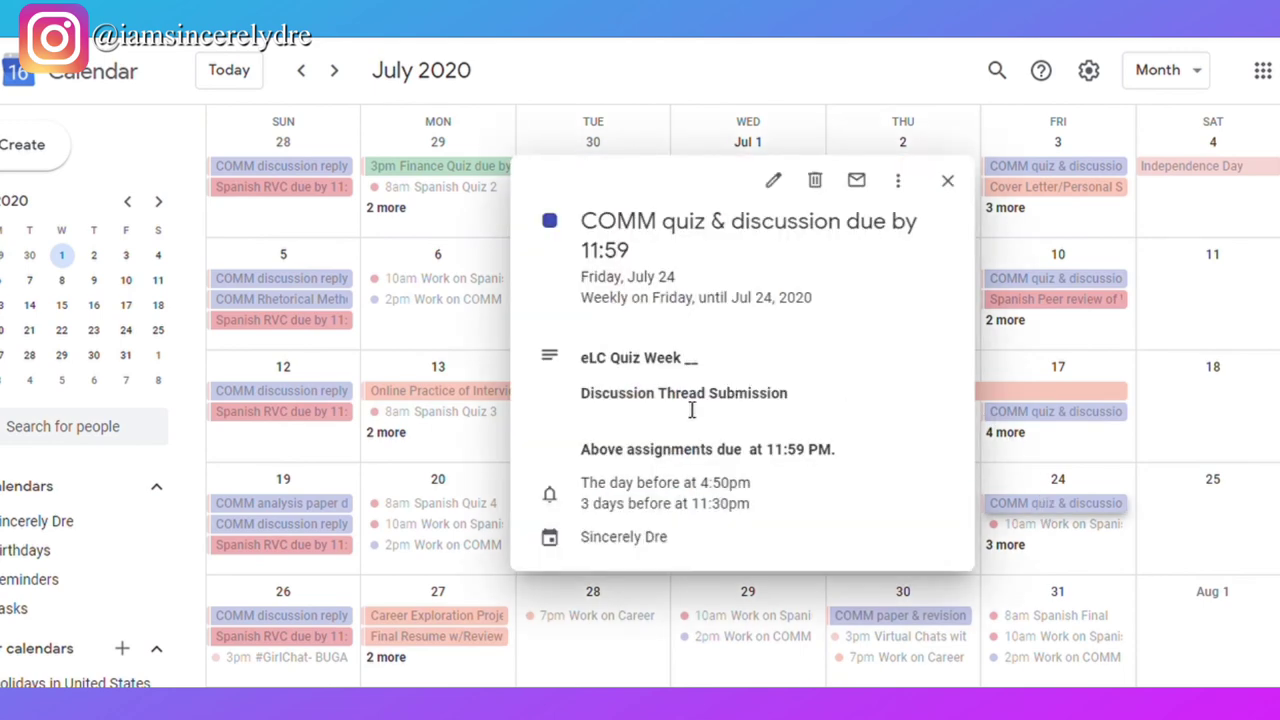
left_click(948, 186)
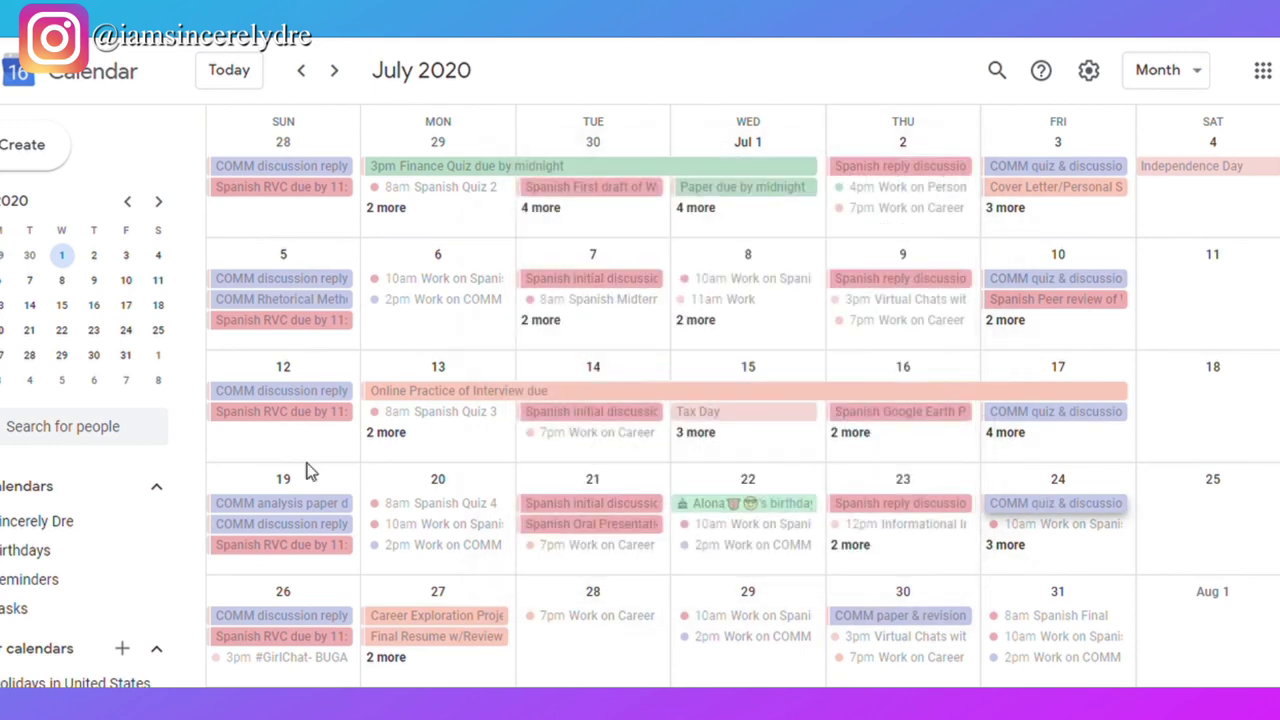
left_click(330, 530)
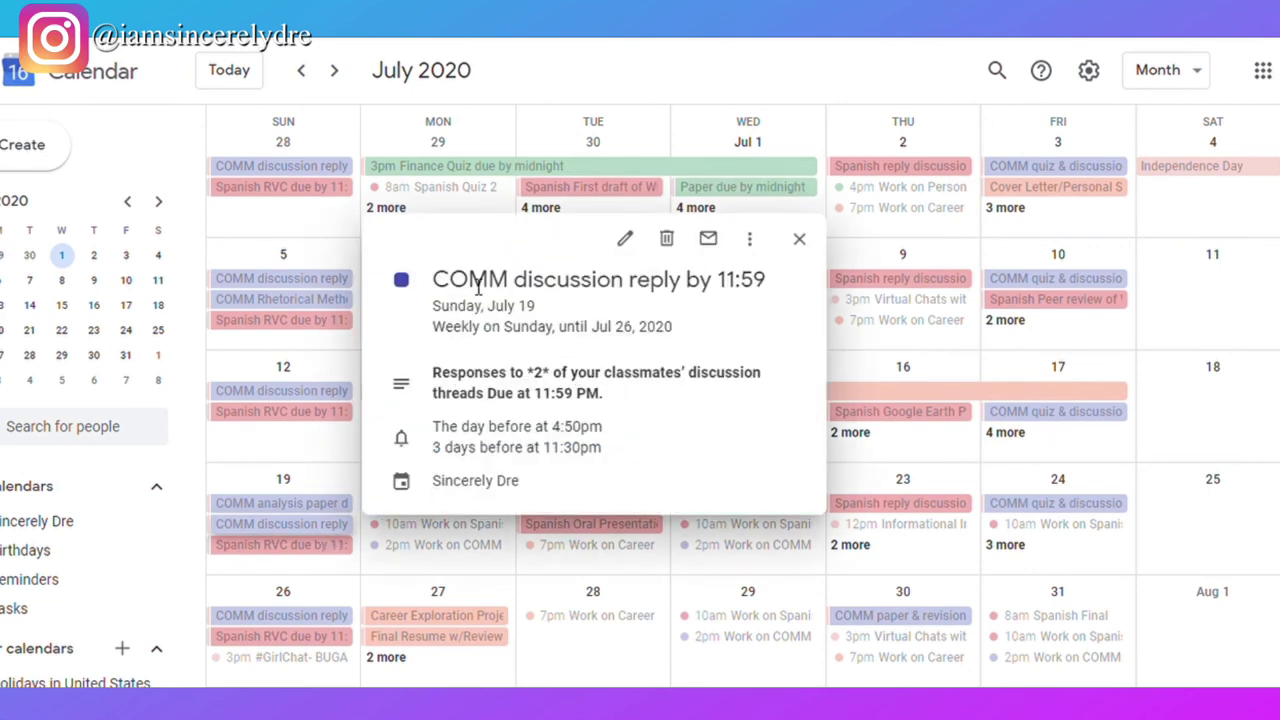
left_click_drag(460, 291, 615, 400)
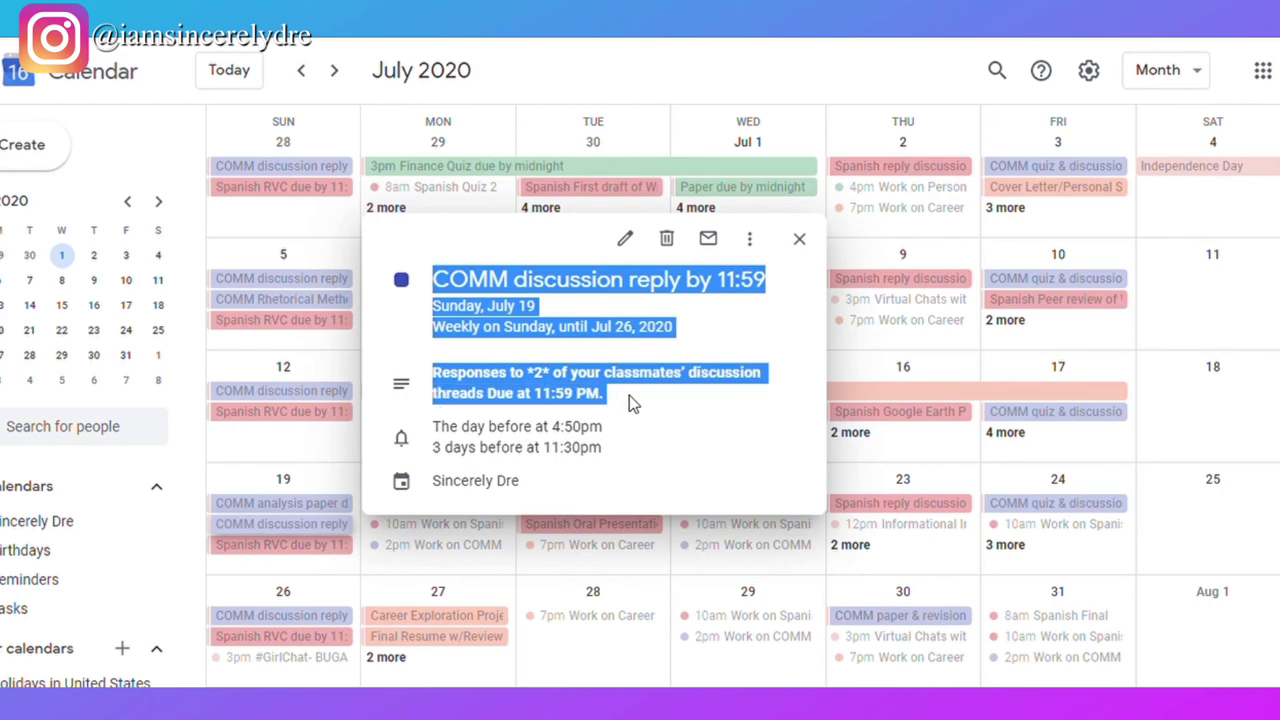
left_click(553, 402)
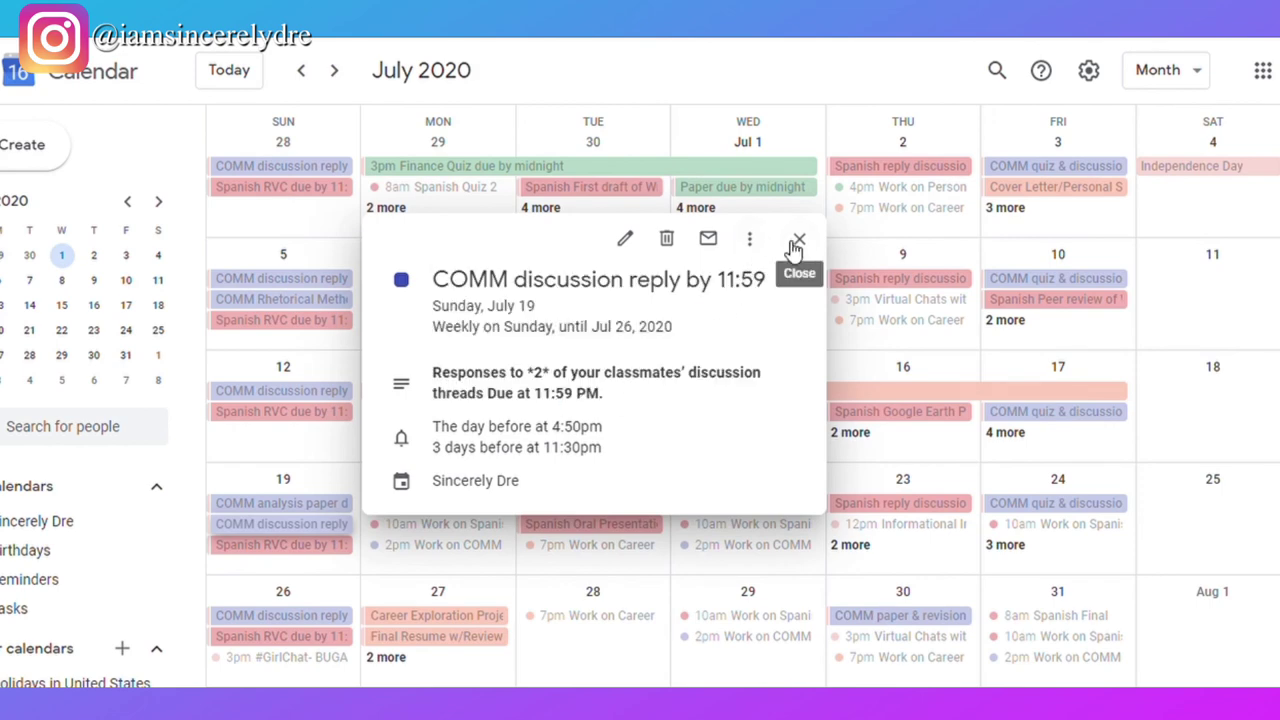
left_click(797, 243)
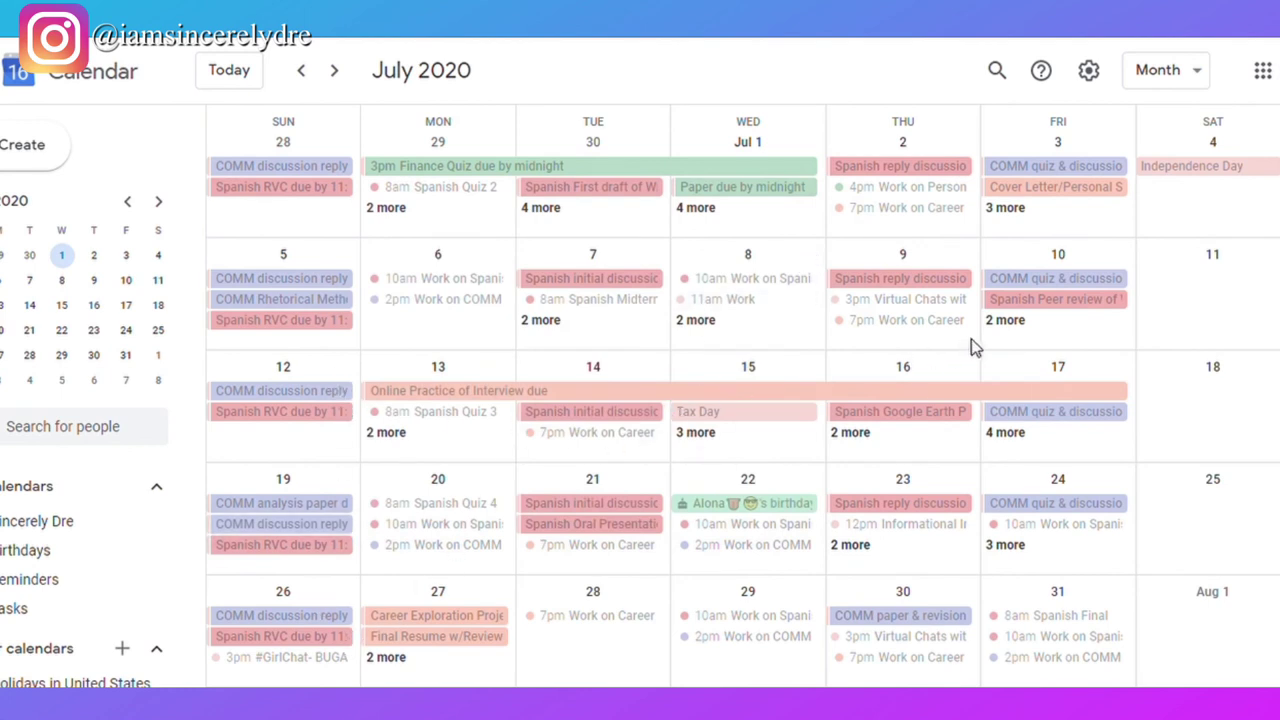
scroll(975, 345, "up", 1)
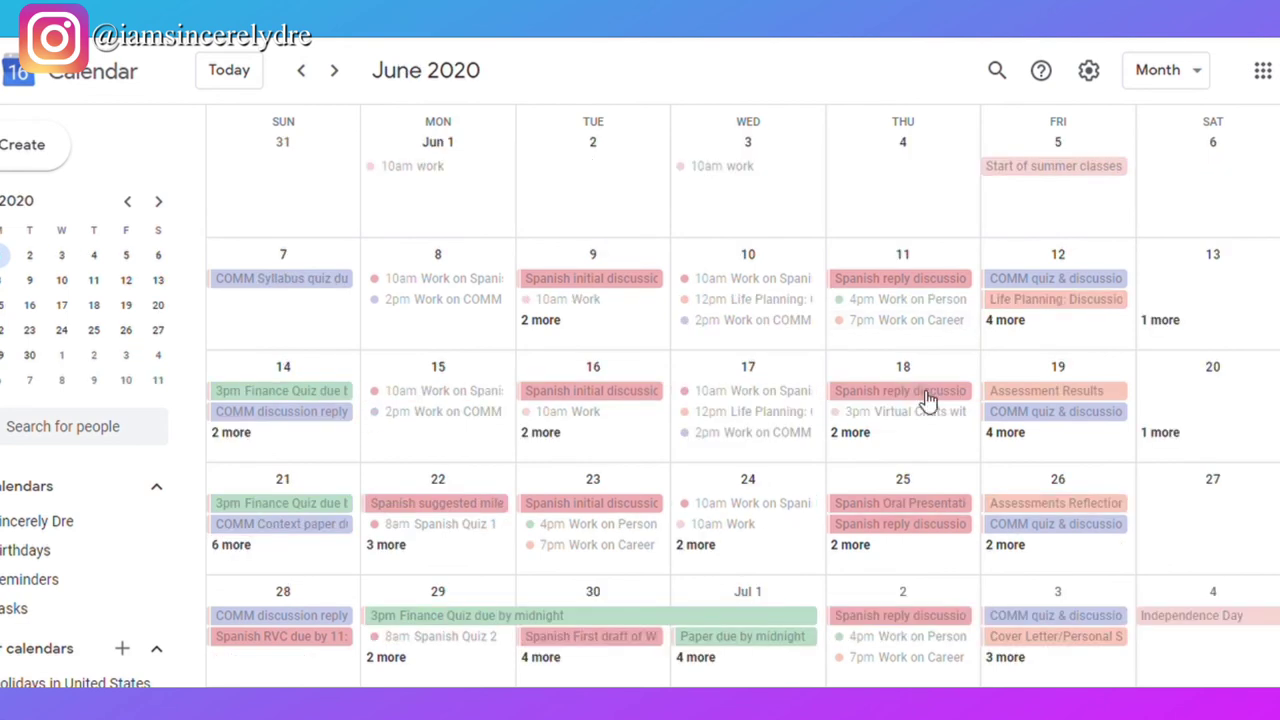